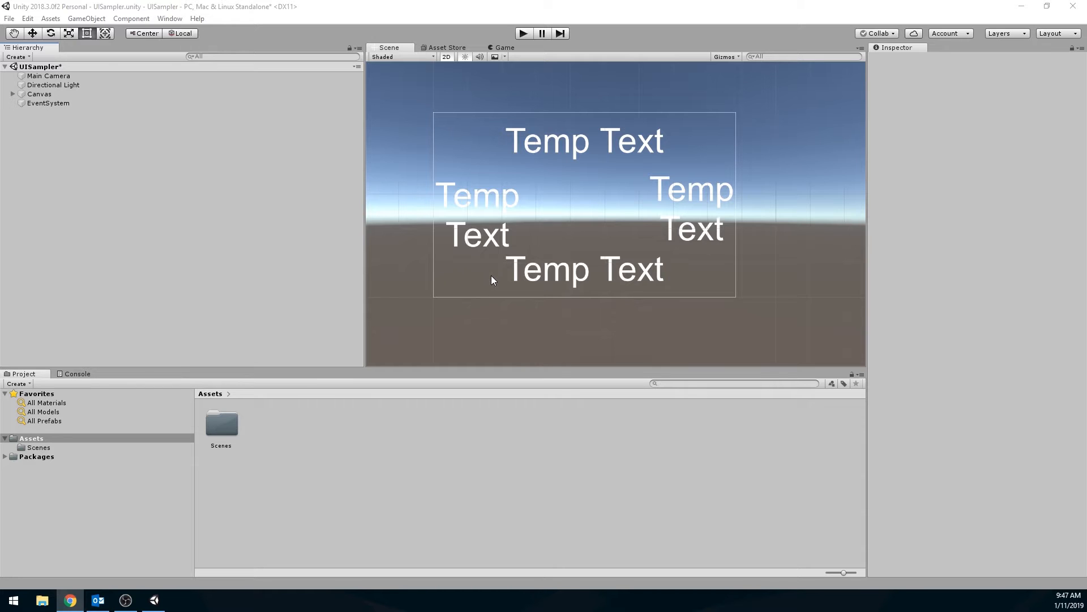
pyautogui.click(12, 94)
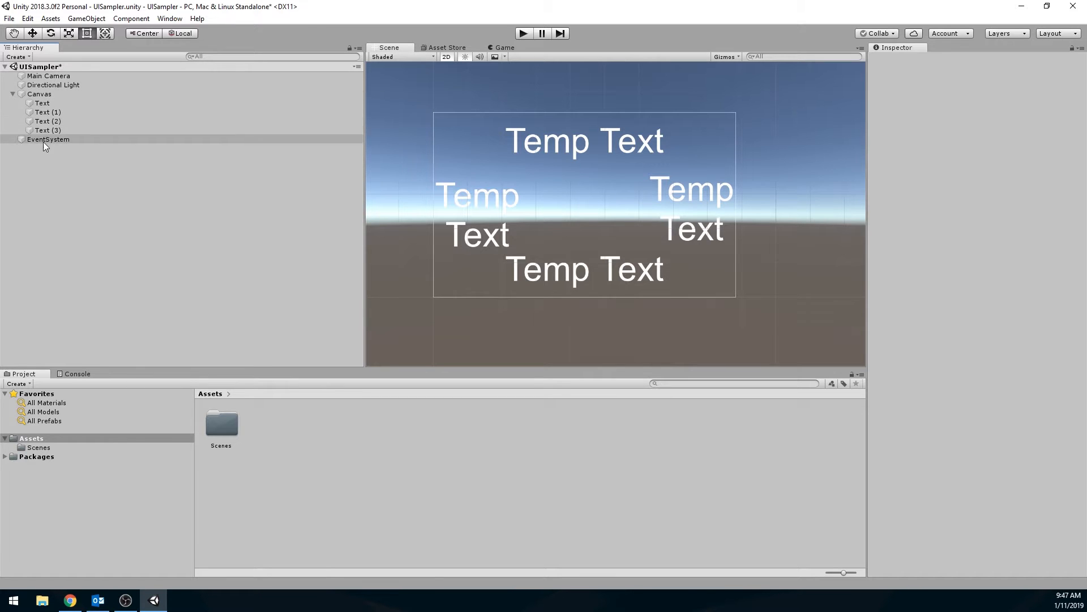
pyautogui.click(13, 94)
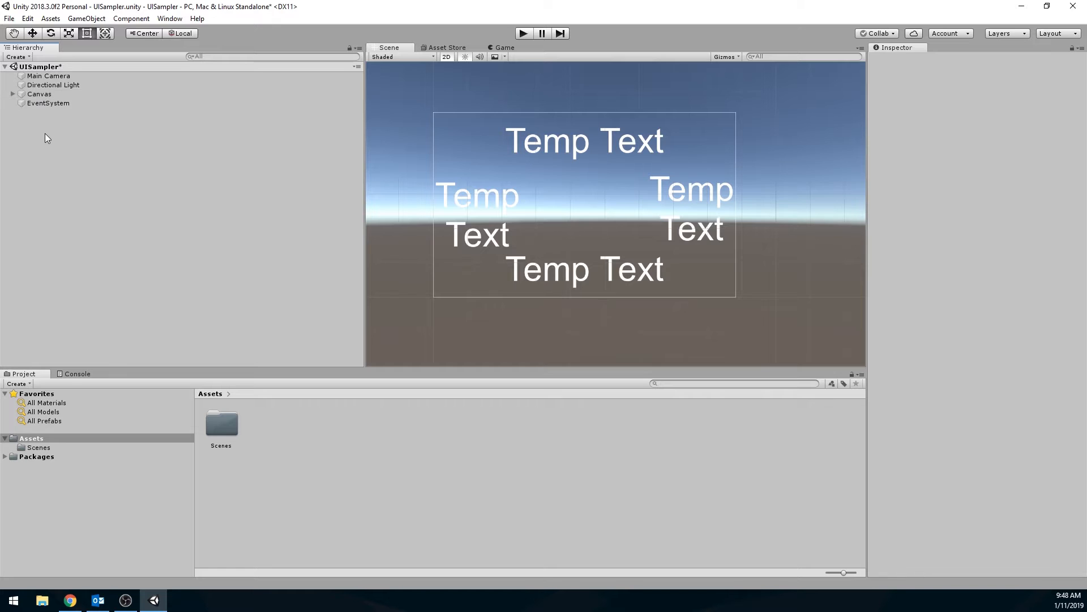
pyautogui.rightClick(35, 67)
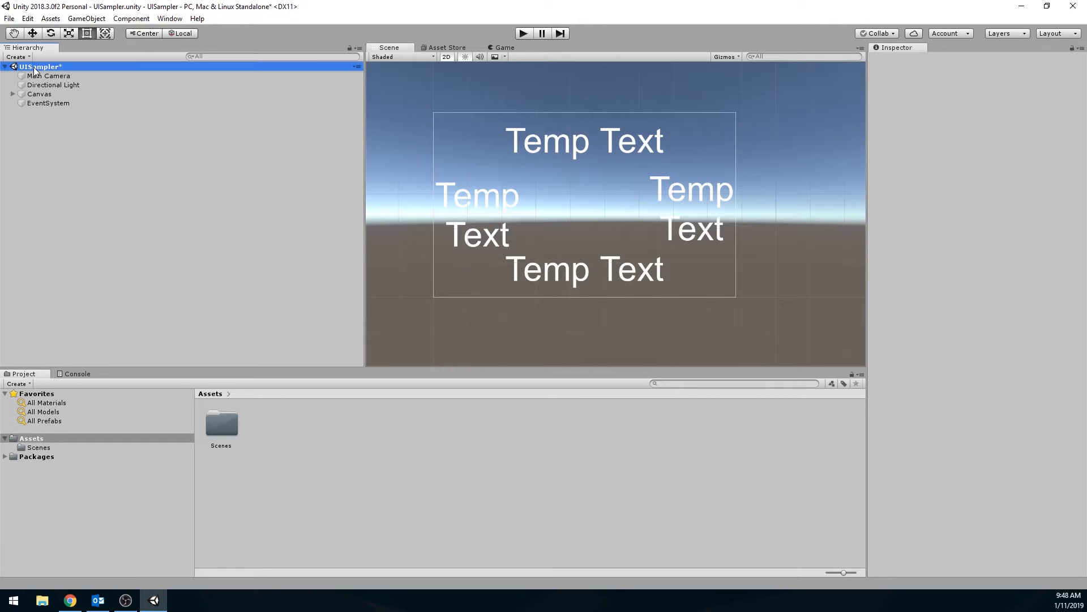
pyautogui.moveTo(89, 203)
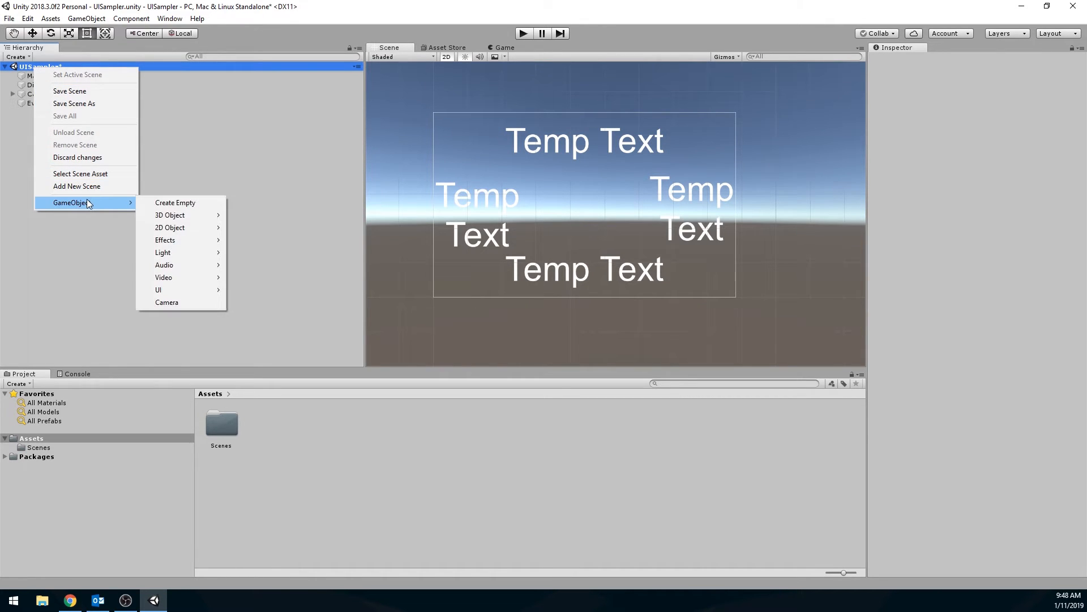
pyautogui.moveTo(170, 290)
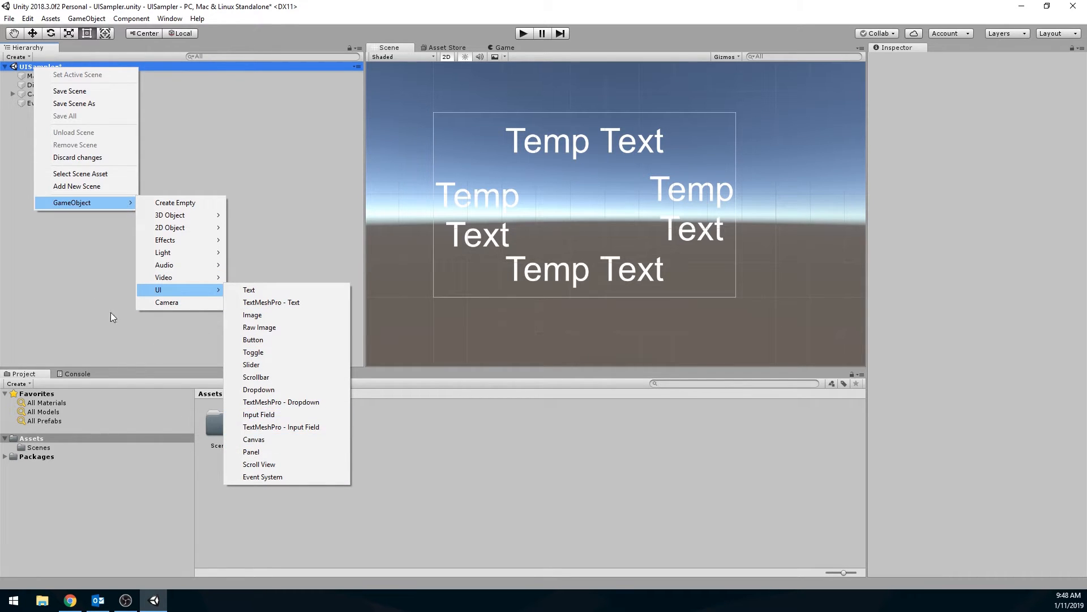
pyautogui.click(72, 259)
# Expand and select the Canvas, run the scene in play mode to view the text layout, and stop it.
pyautogui.click(10, 94)
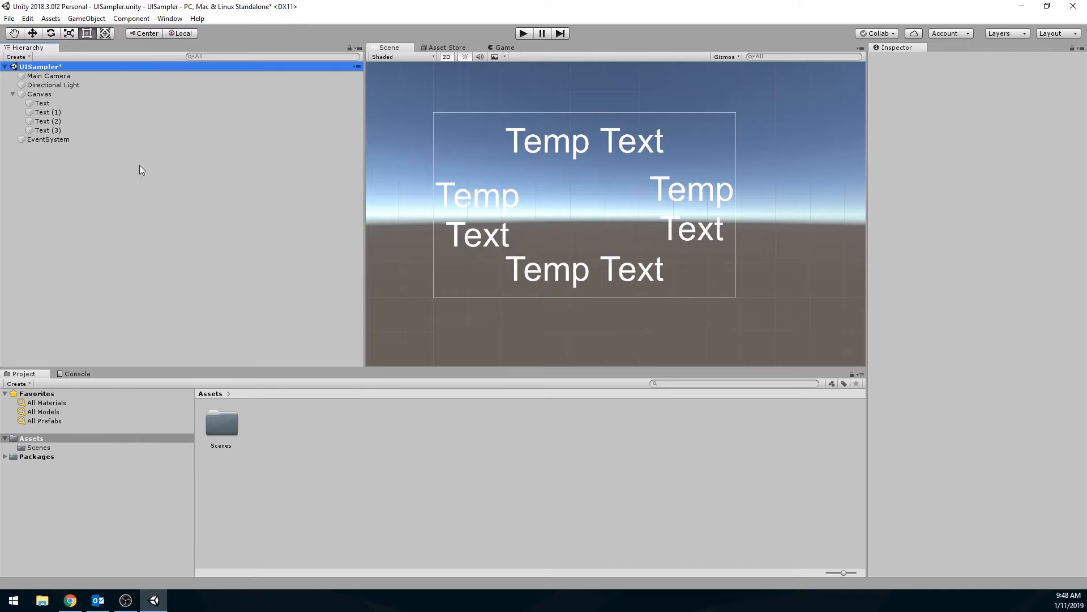
pyautogui.click(47, 95)
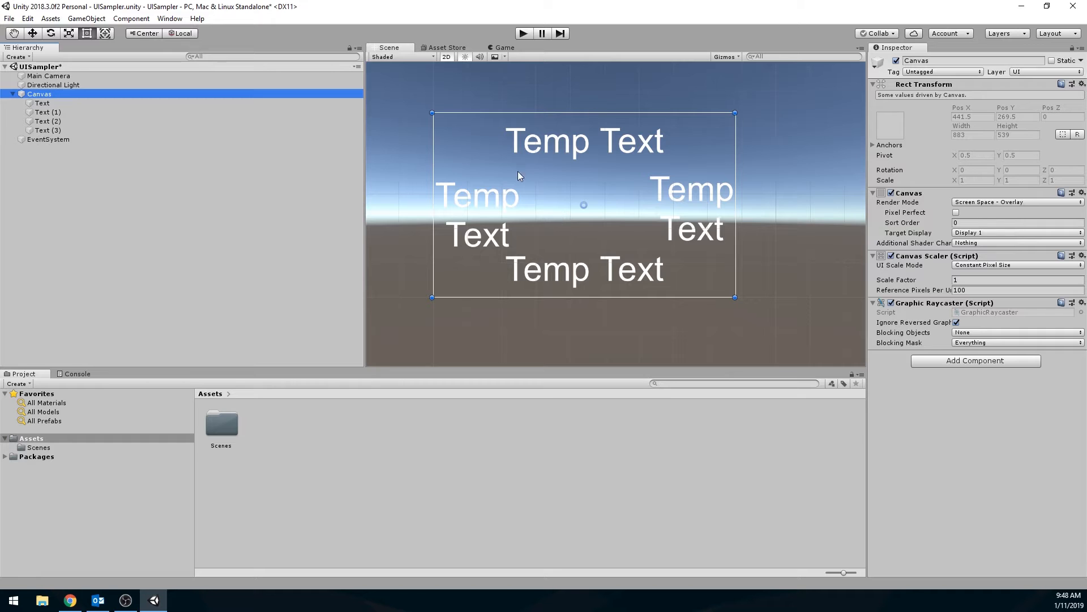
pyautogui.click(522, 34)
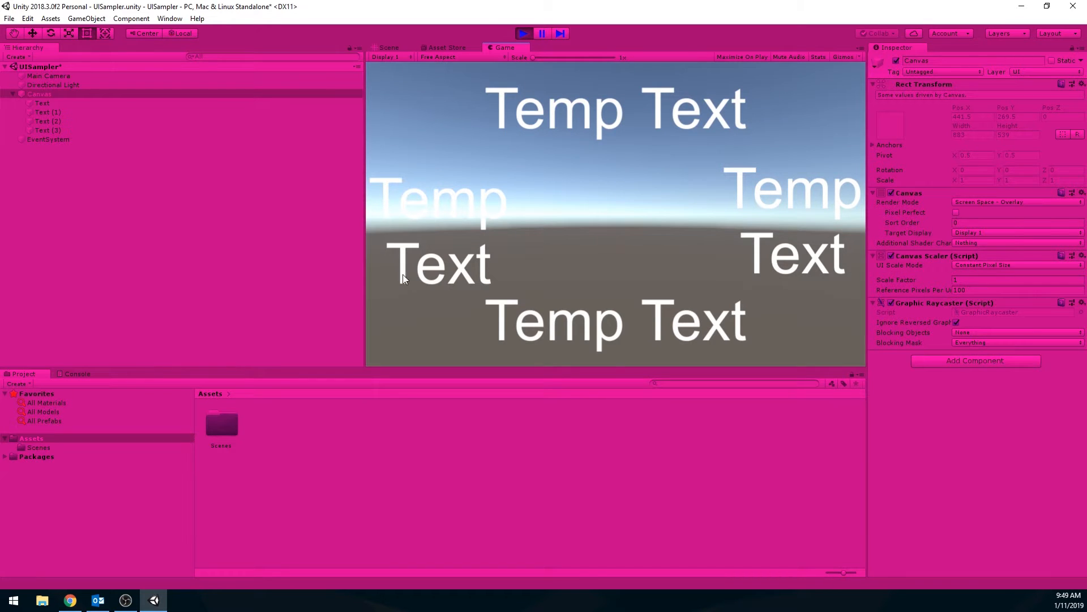
pyautogui.click(531, 32)
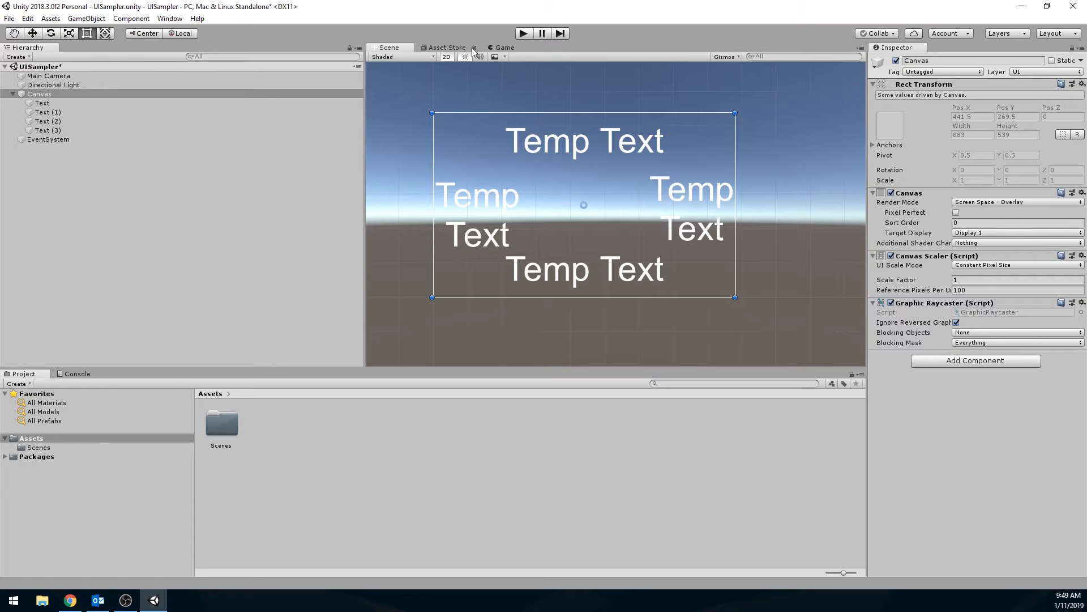
# Enlarge the Game view in width and height and test-run the scene to examine how the text layout responds.
pyautogui.click(503, 47)
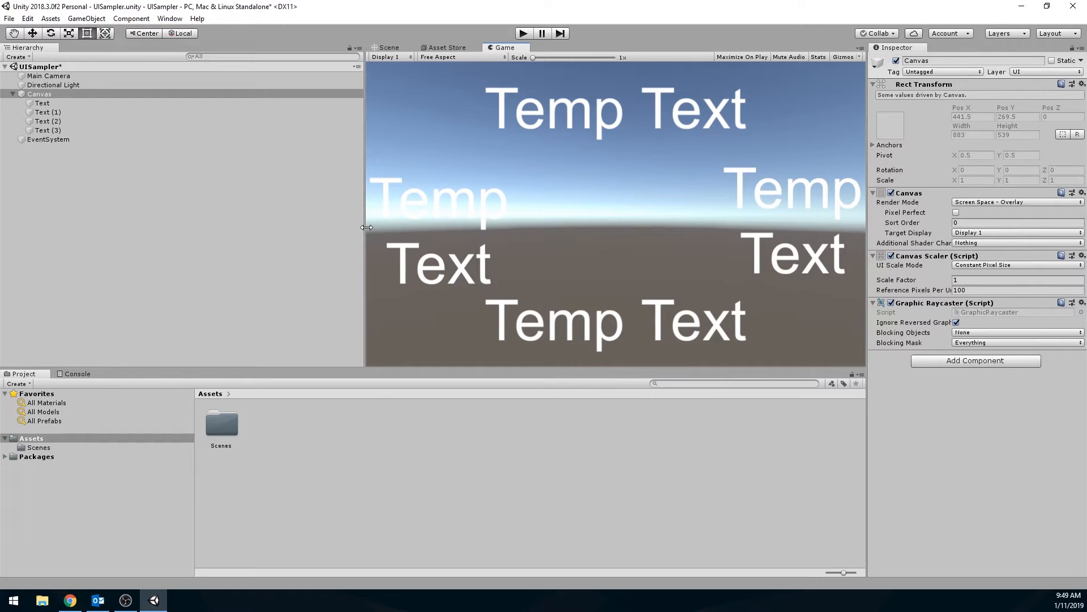
pyautogui.moveTo(367, 227); pyautogui.dragTo(96, 234)
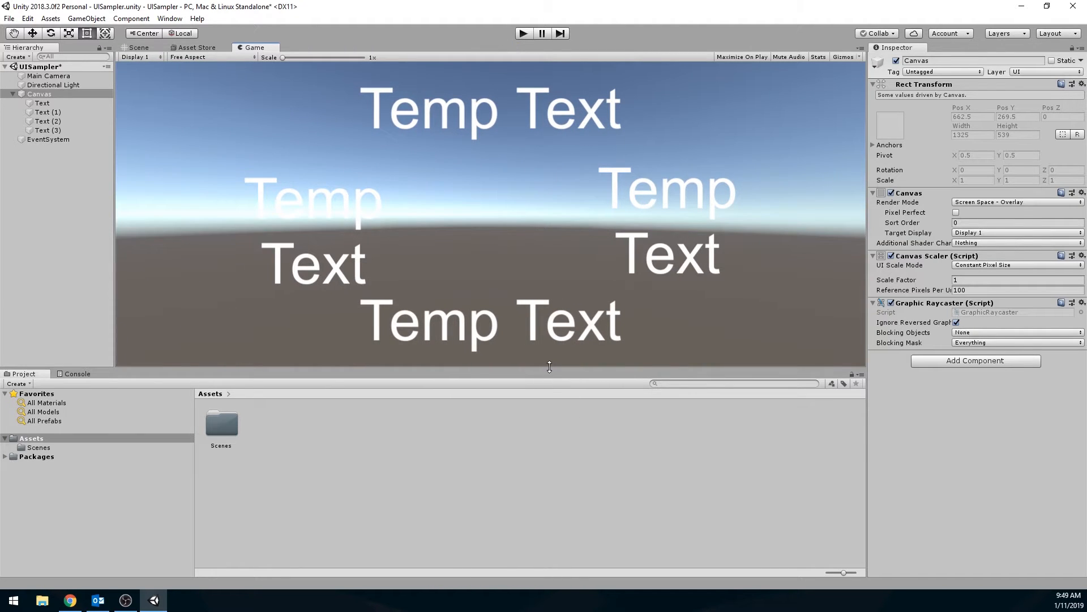
pyautogui.moveTo(548, 365); pyautogui.dragTo(548, 420)
pyautogui.click(522, 34)
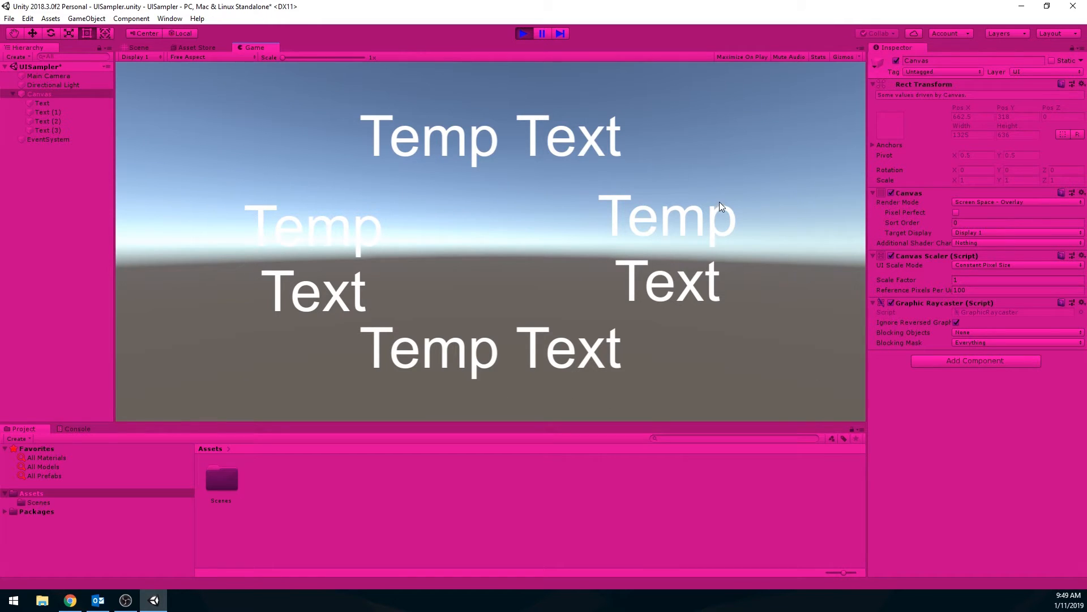
pyautogui.click(516, 35)
# Set the Canvas Scaler's UI Scale Mode to Scale With Screen Size.
pyautogui.click(65, 93)
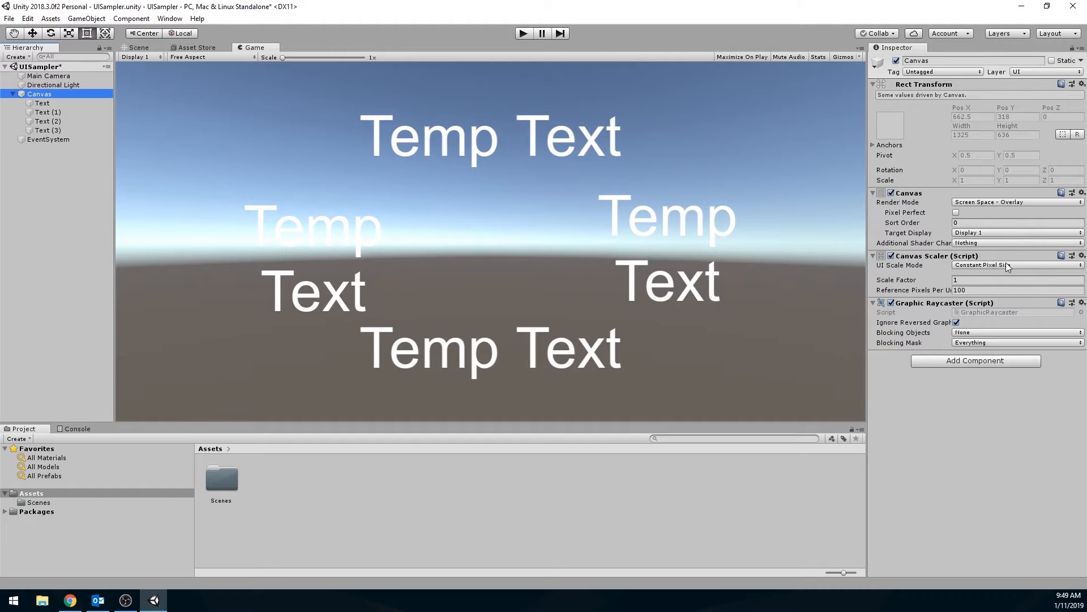
pyautogui.click(1007, 265)
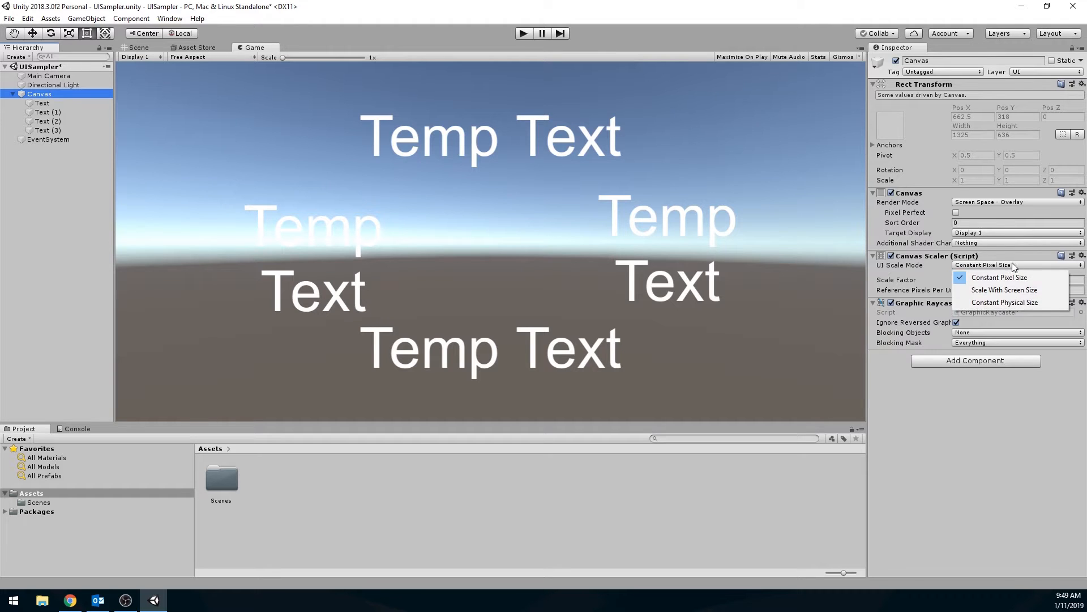
pyautogui.click(1019, 290)
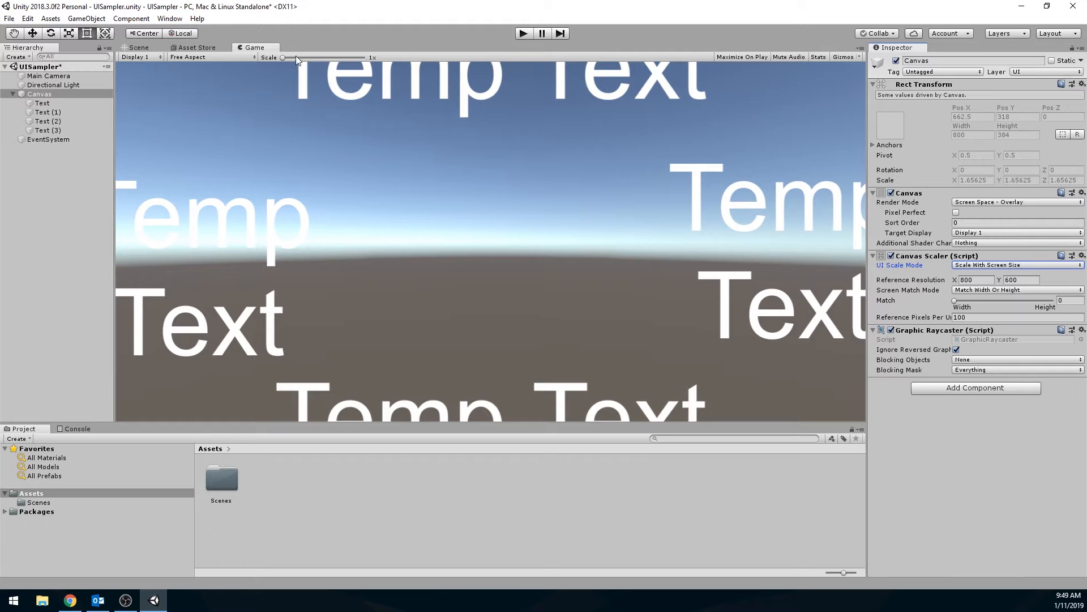
# Vary the width of the Game view to examine how the Canvas text scales with the screen size.
pyautogui.moveTo(114, 201); pyautogui.dragTo(420, 189)
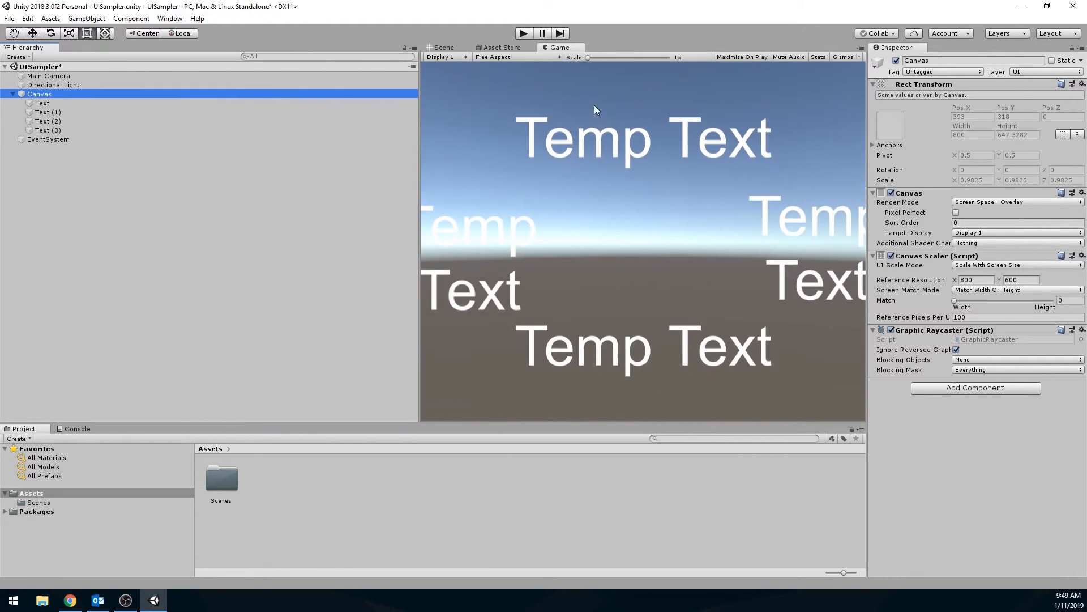
pyautogui.moveTo(420, 328); pyautogui.dragTo(347, 319)
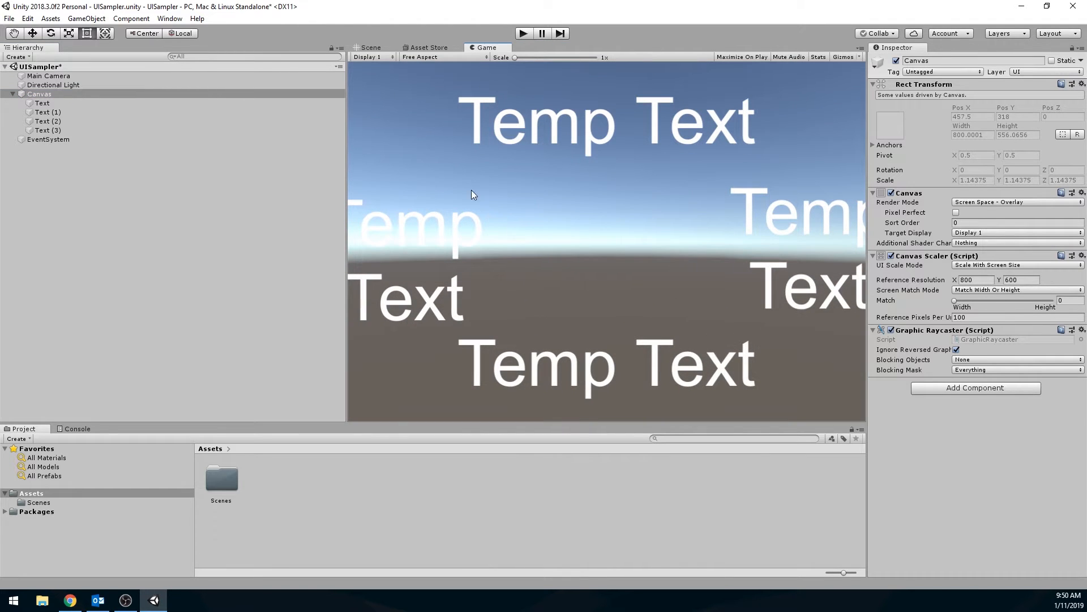
pyautogui.moveTo(347, 272); pyautogui.dragTo(385, 238)
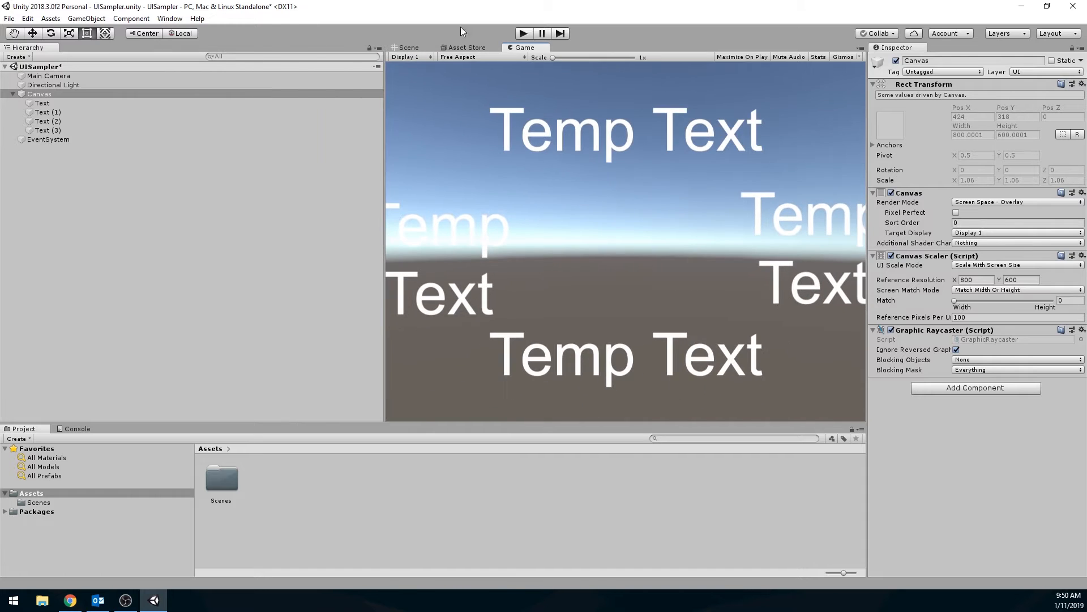
pyautogui.moveTo(385, 165); pyautogui.dragTo(287, 147)
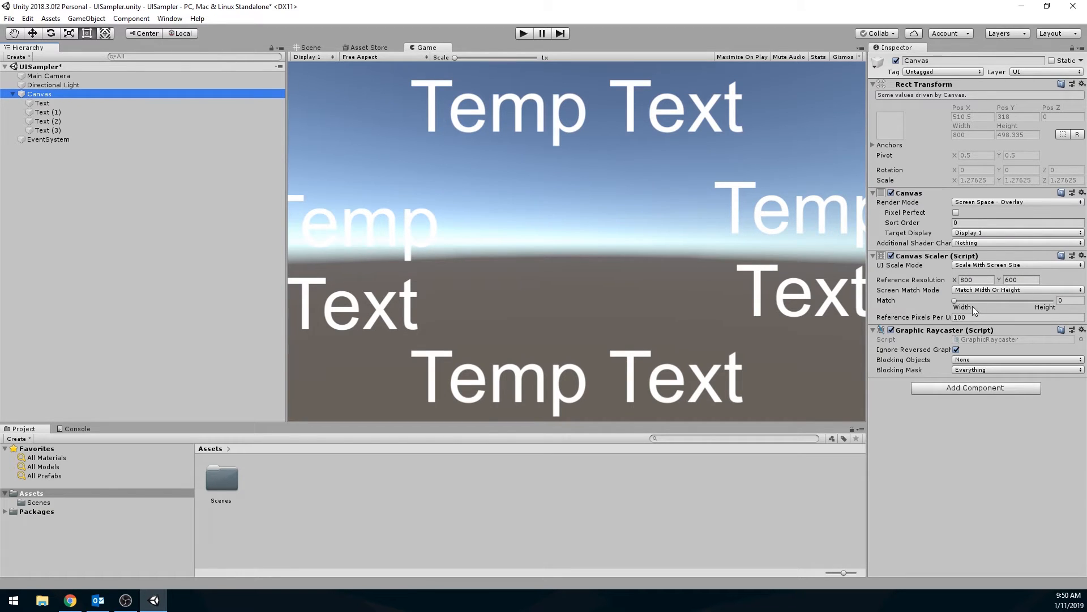
# Keep Screen Match Mode at Match Width Or Height, set Match to 1 (Height), and check the scaling at different Game view widths.
pyautogui.click(984, 290)
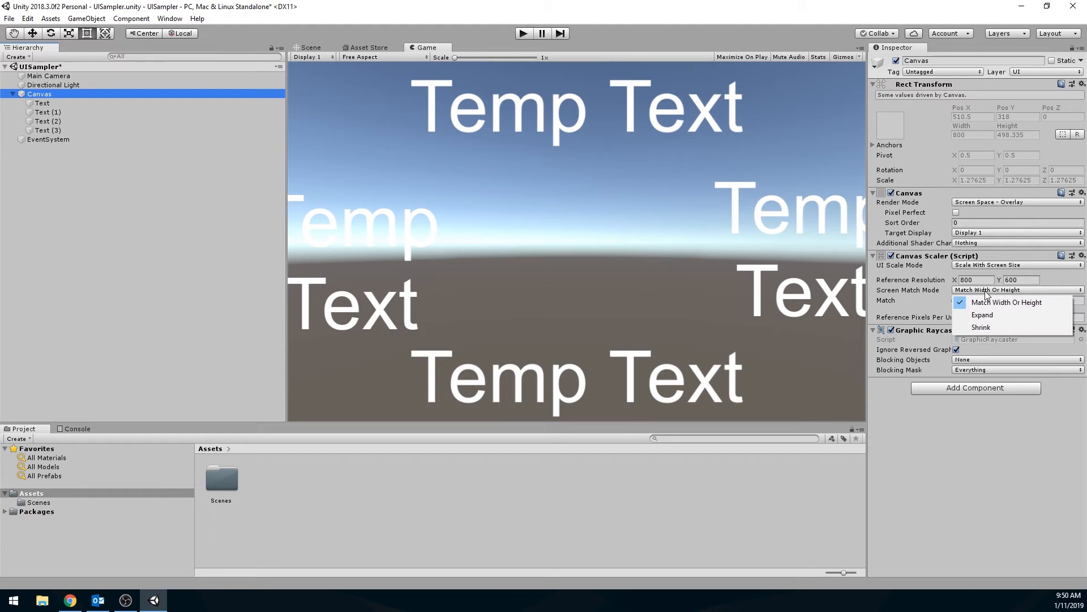
pyautogui.click(988, 300)
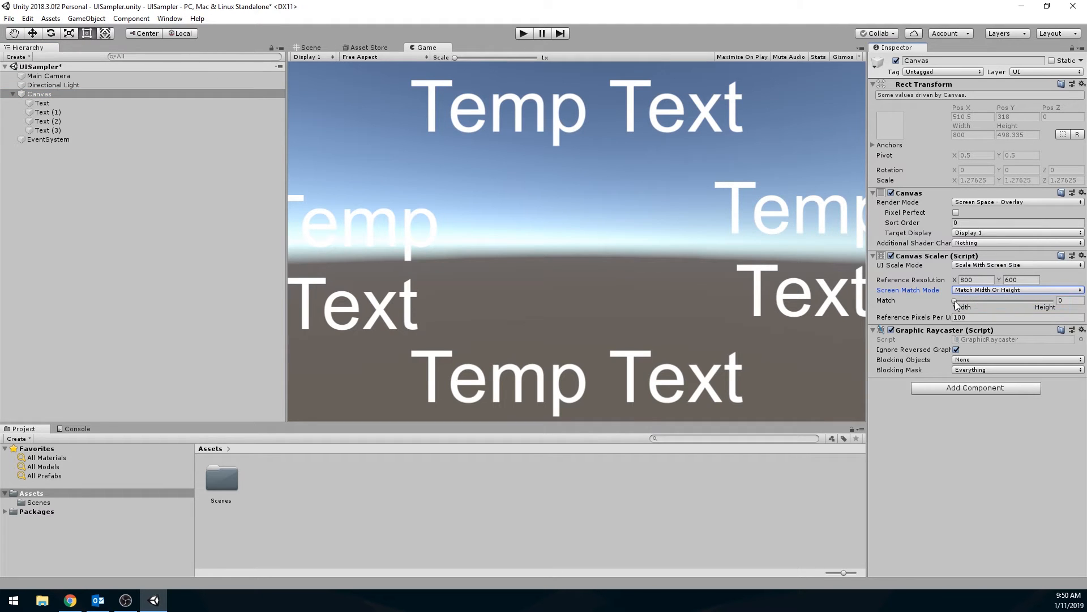
pyautogui.moveTo(956, 300); pyautogui.dragTo(1052, 301)
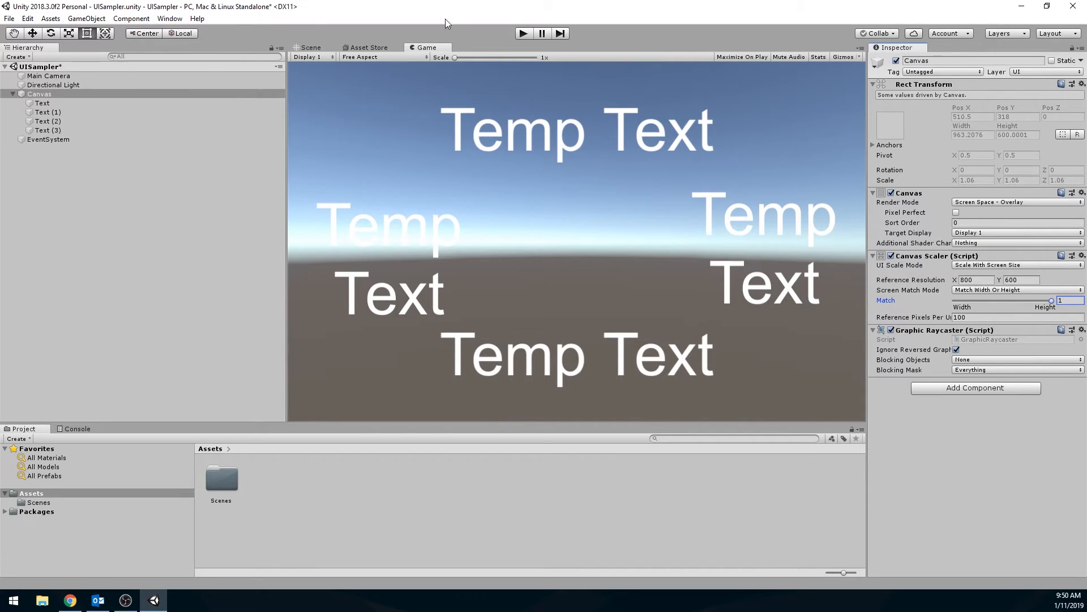
pyautogui.moveTo(289, 170); pyautogui.dragTo(129, 165)
pyautogui.moveTo(330, 183); pyautogui.dragTo(292, 187)
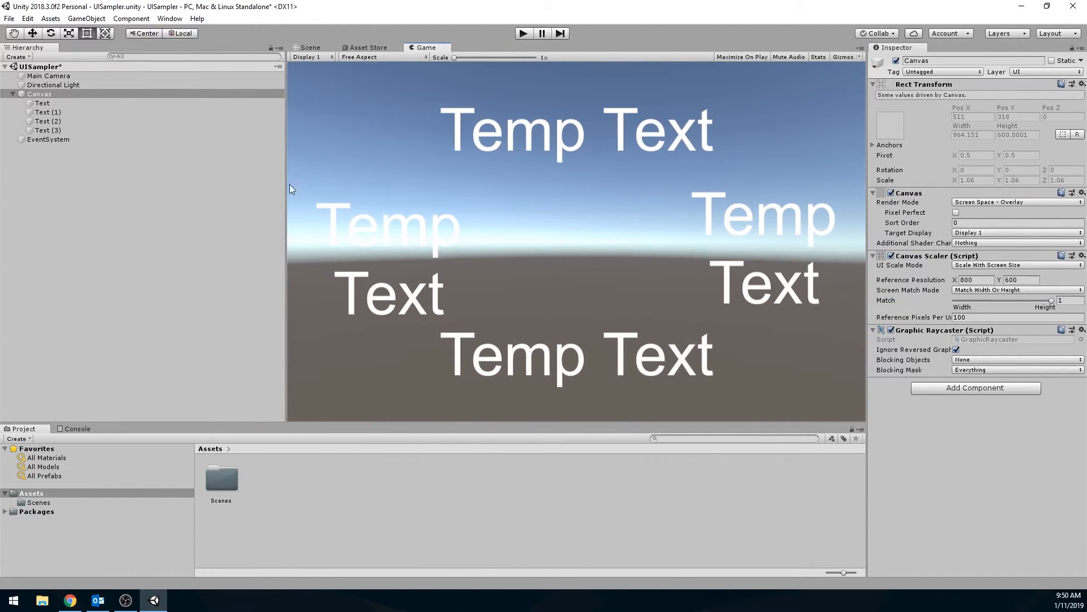
# Return to the Scene view and delete all four text objects under the Canvas.
pyautogui.click(309, 48)
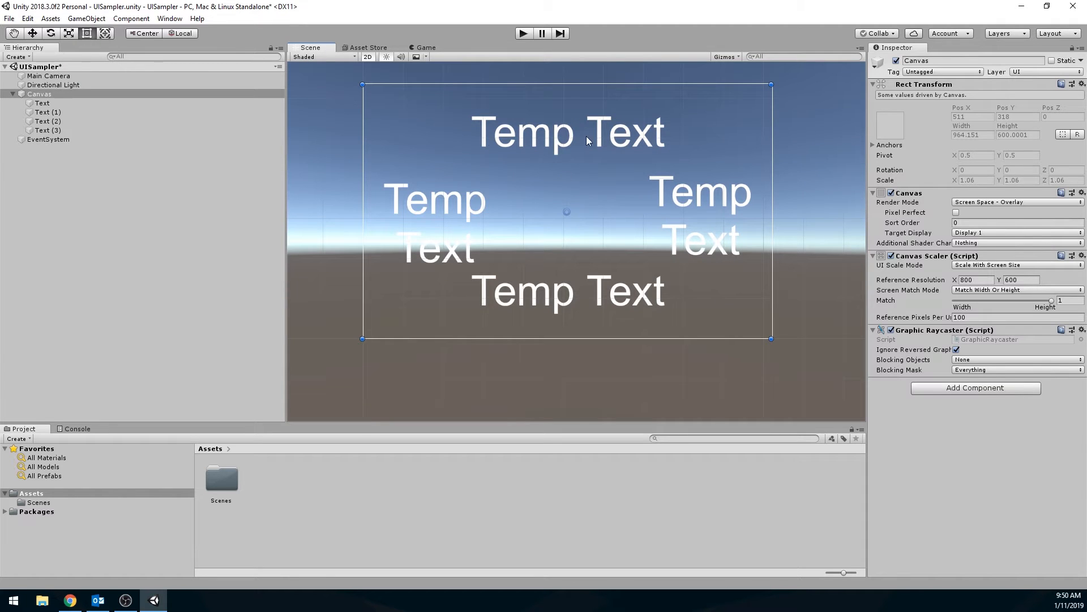
pyautogui.click(50, 104)
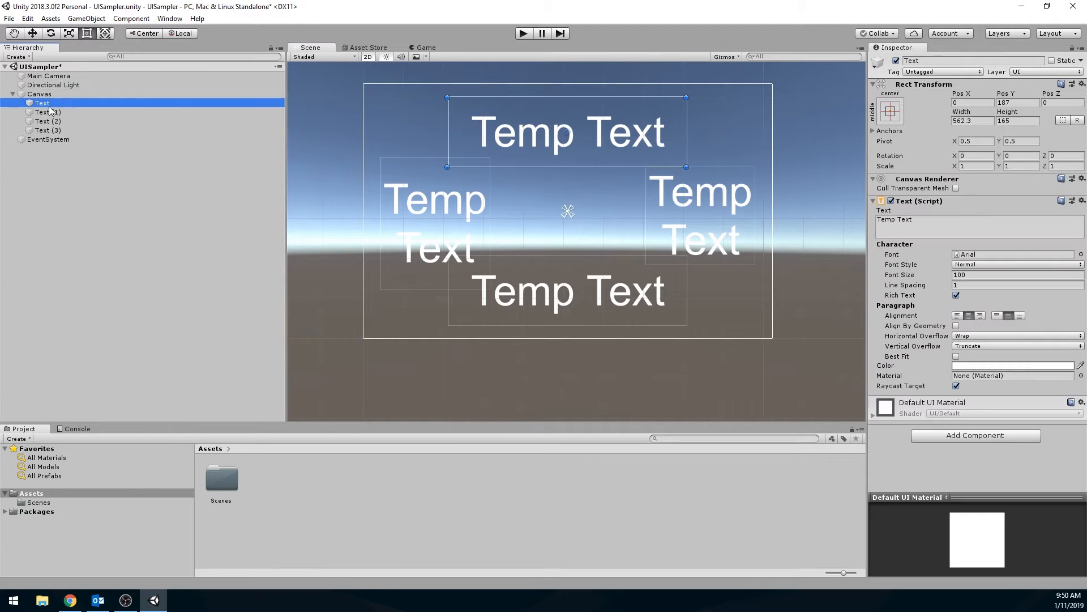
pyautogui.keyDown('shift'); pyautogui.click(56, 129); pyautogui.keyUp('shift')
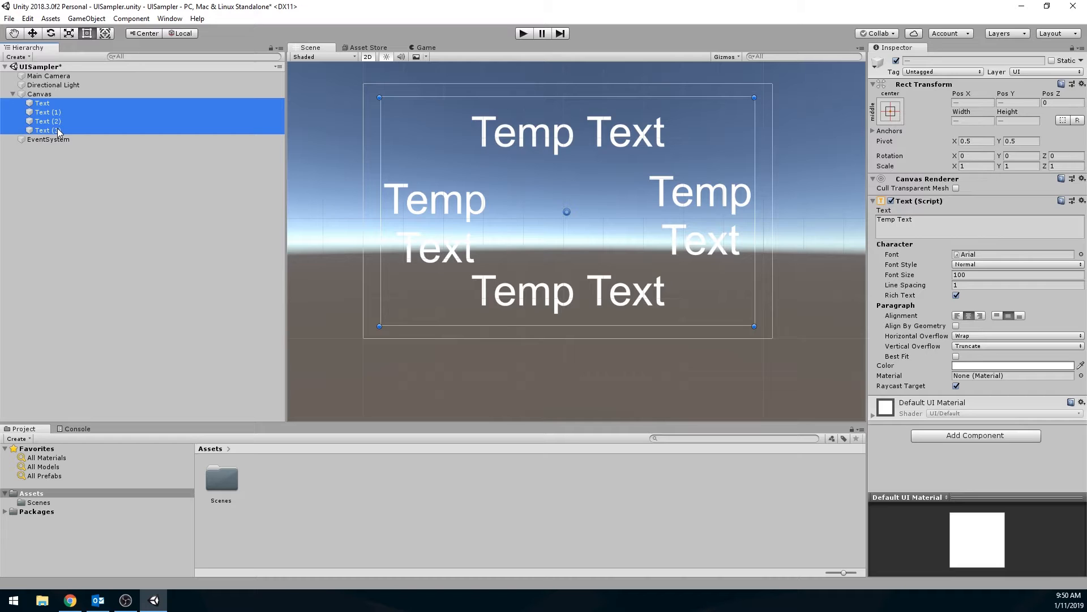
pyautogui.press('Delete')
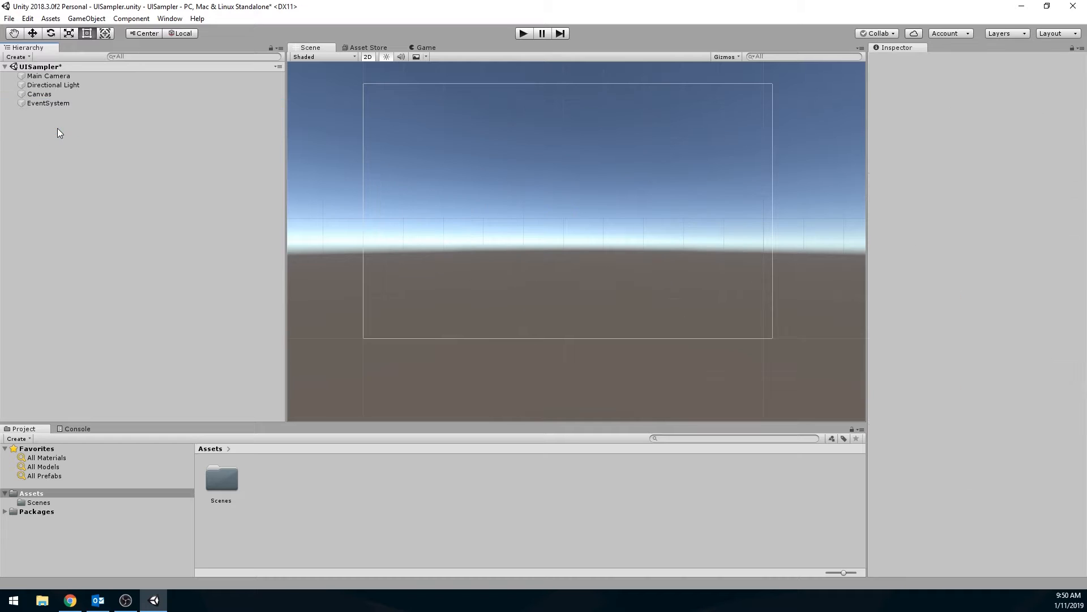
# Select the Canvas and consult the UI Sampler GUI lab instructions in the browser window, moving it aside when done.
pyautogui.click(38, 94)
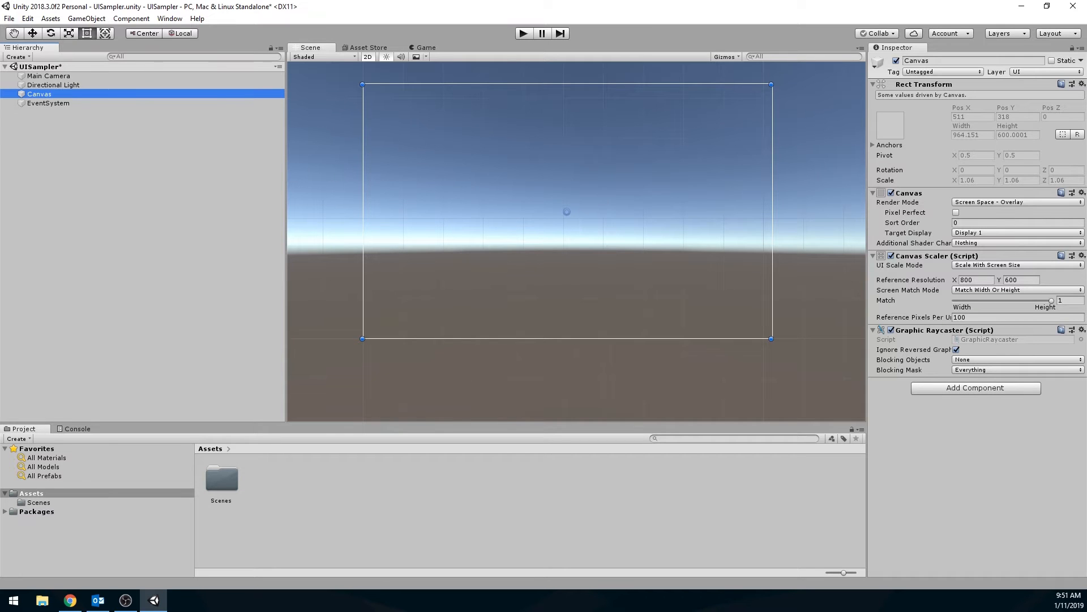
pyautogui.moveTo(0, 48); pyautogui.dragTo(477, 26)
pyautogui.scroll(-1, 445, 284)
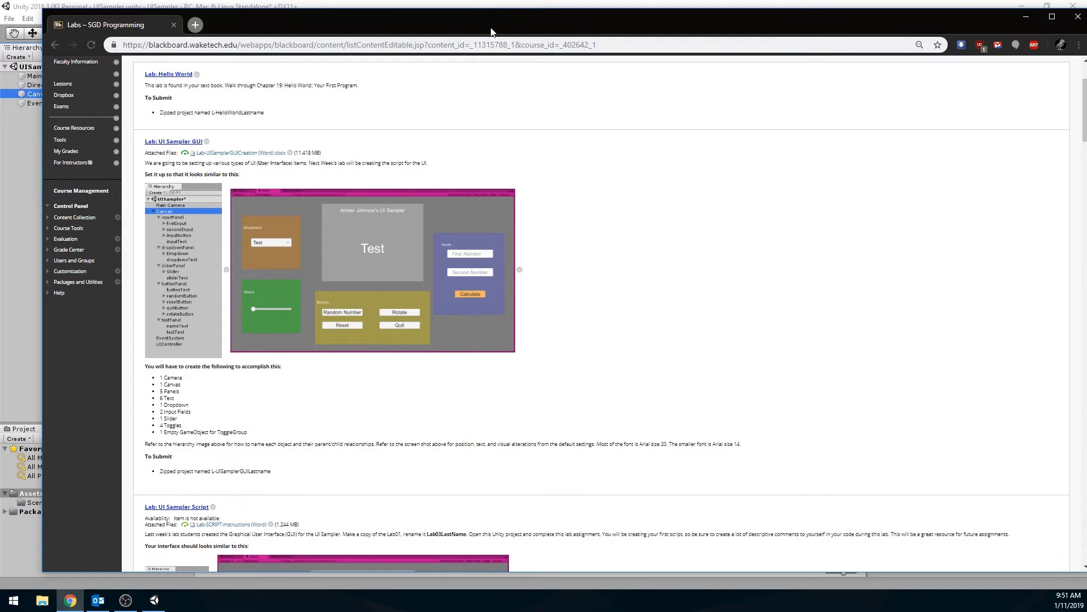
pyautogui.moveTo(492, 31); pyautogui.dragTo(0, 68)
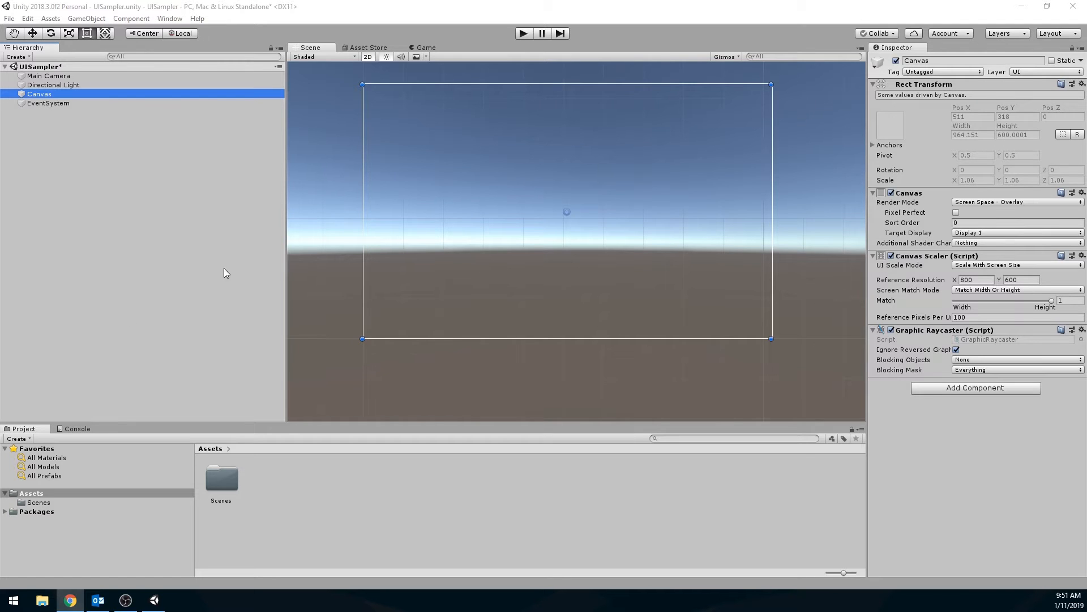
# Add a UI Panel as a child of the Canvas.
pyautogui.rightClick(46, 94)
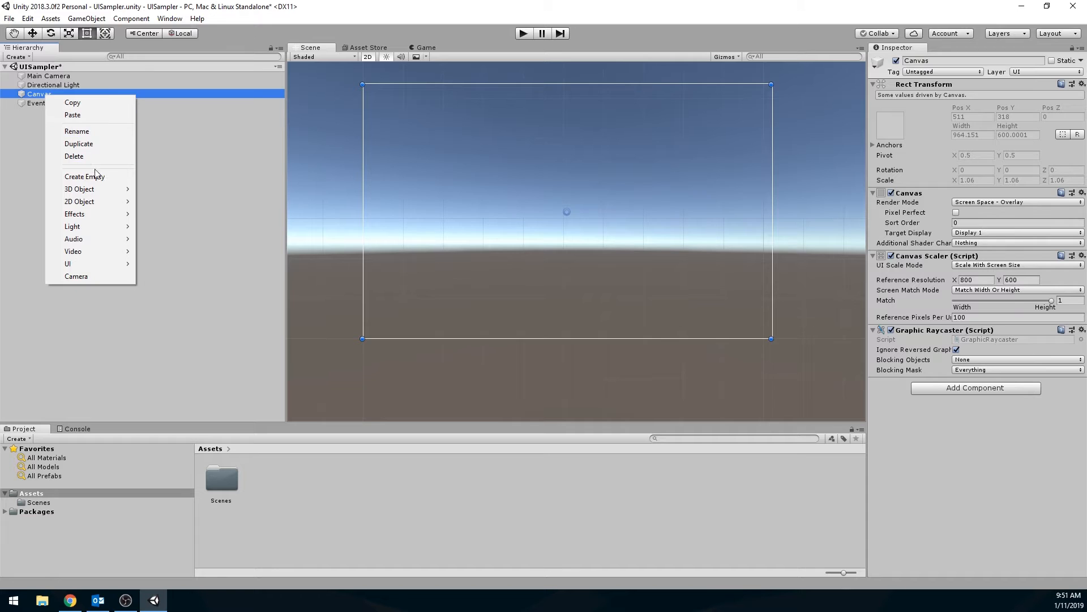
pyautogui.moveTo(90, 263)
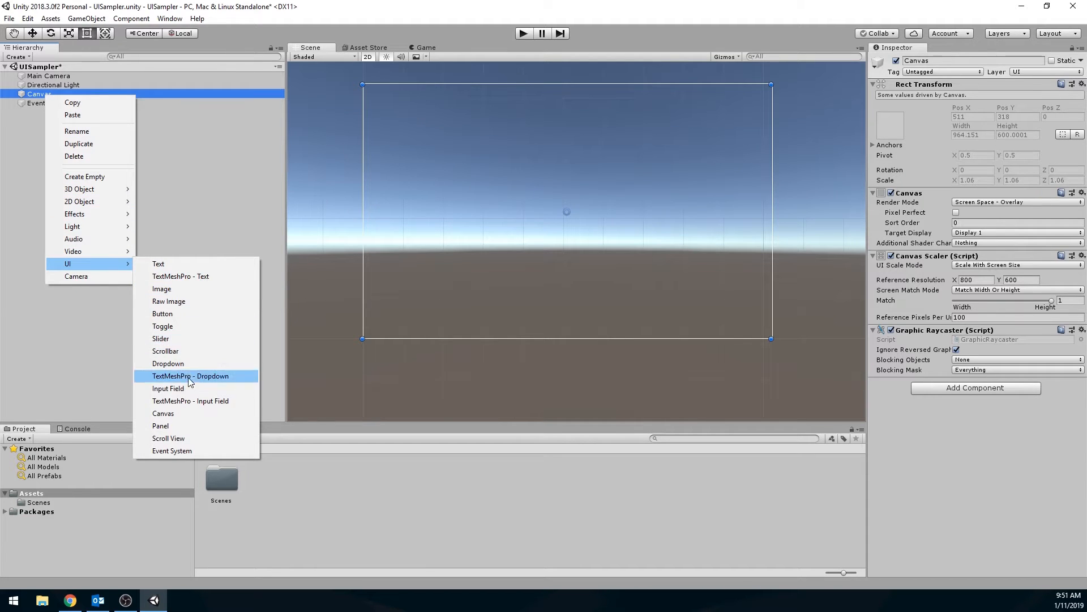
pyautogui.click(179, 426)
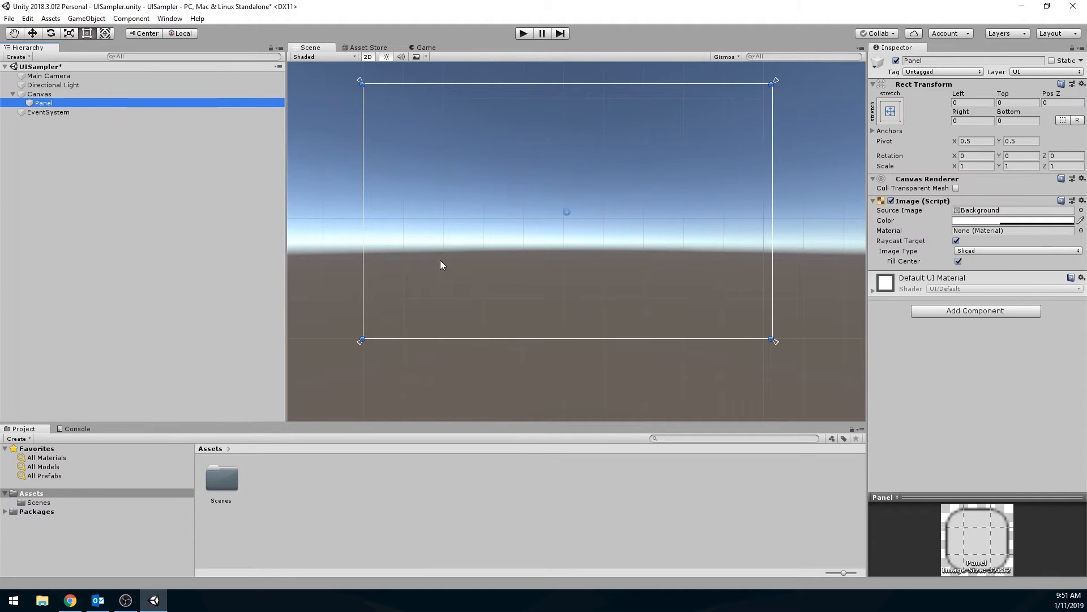
# Toggle the Scene view between 2D and 3D to view the new panel in perspective.
pyautogui.click(371, 56)
pyautogui.click(368, 56)
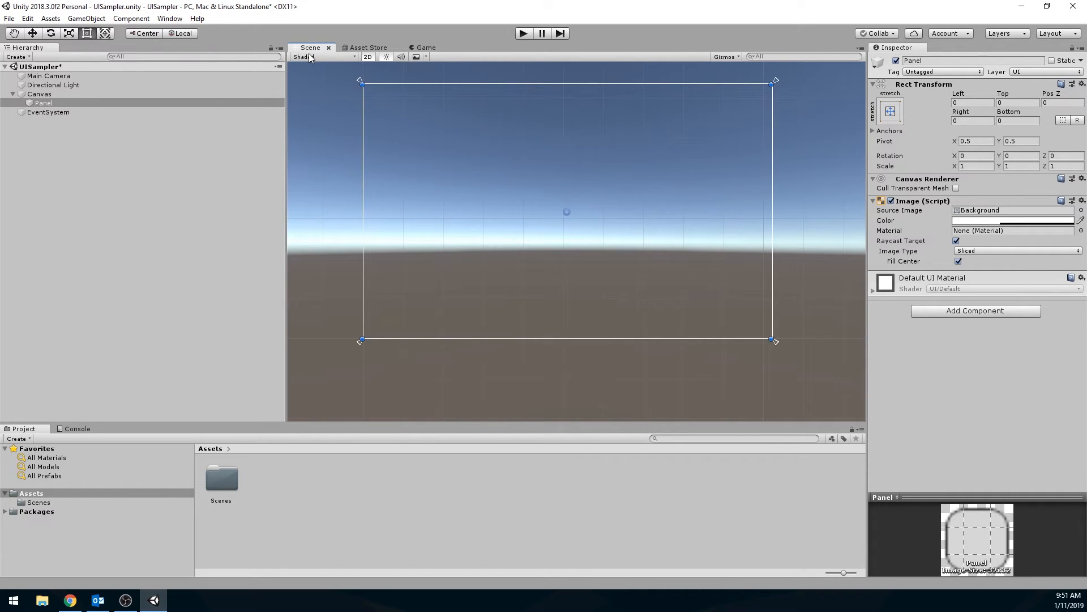
pyautogui.click(368, 58)
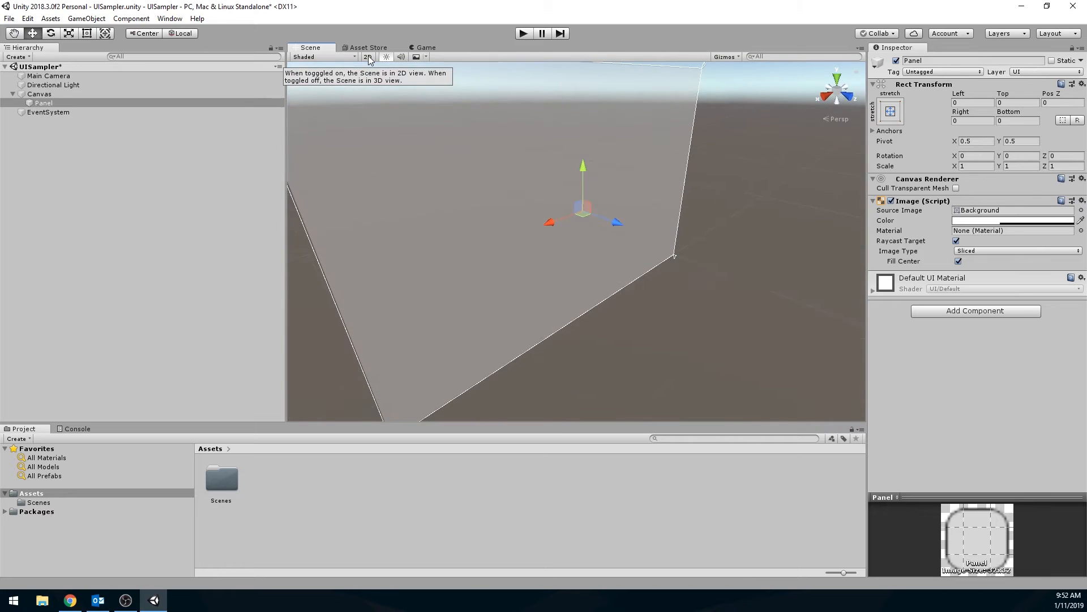
# Return the Scene view to 2D and consult the UI Sampler GUI layout in the browser window, moving it aside when done.
pyautogui.click(368, 57)
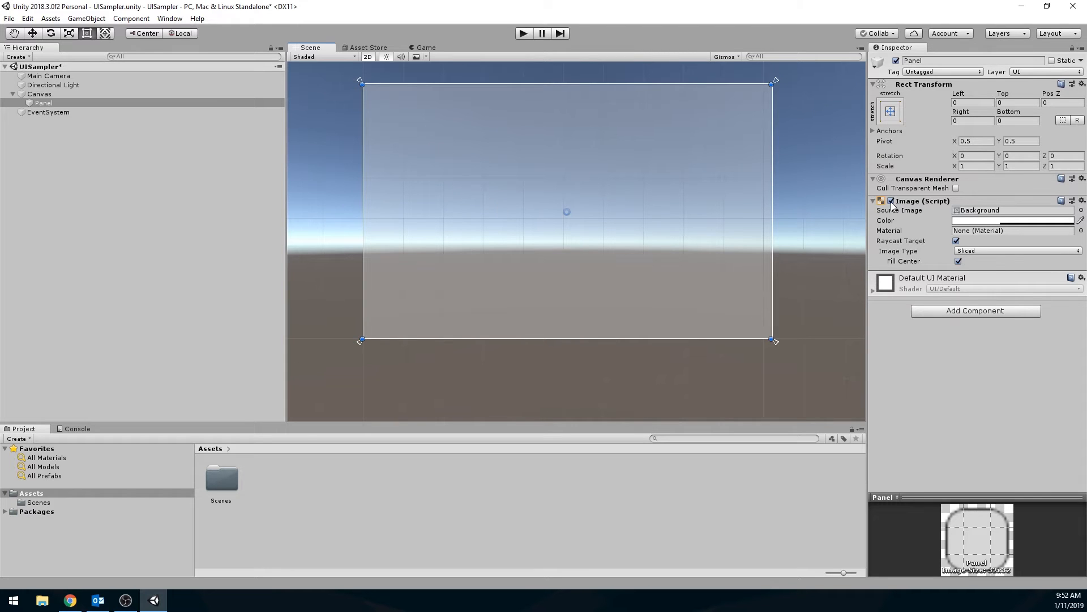
pyautogui.moveTo(0, 113); pyautogui.dragTo(838, 34)
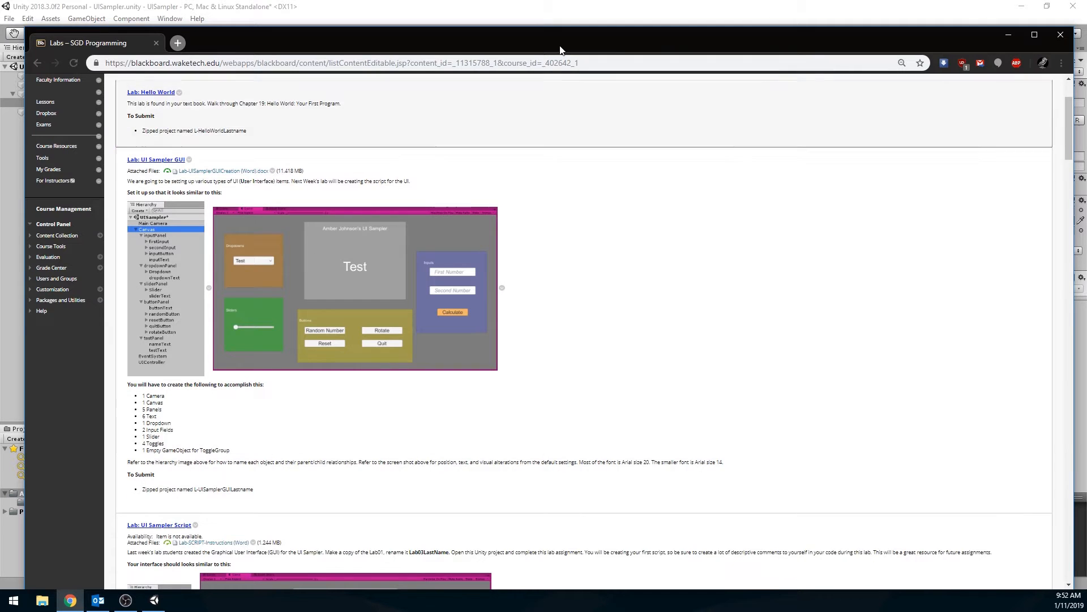
pyautogui.moveTo(560, 44); pyautogui.dragTo(0, 22)
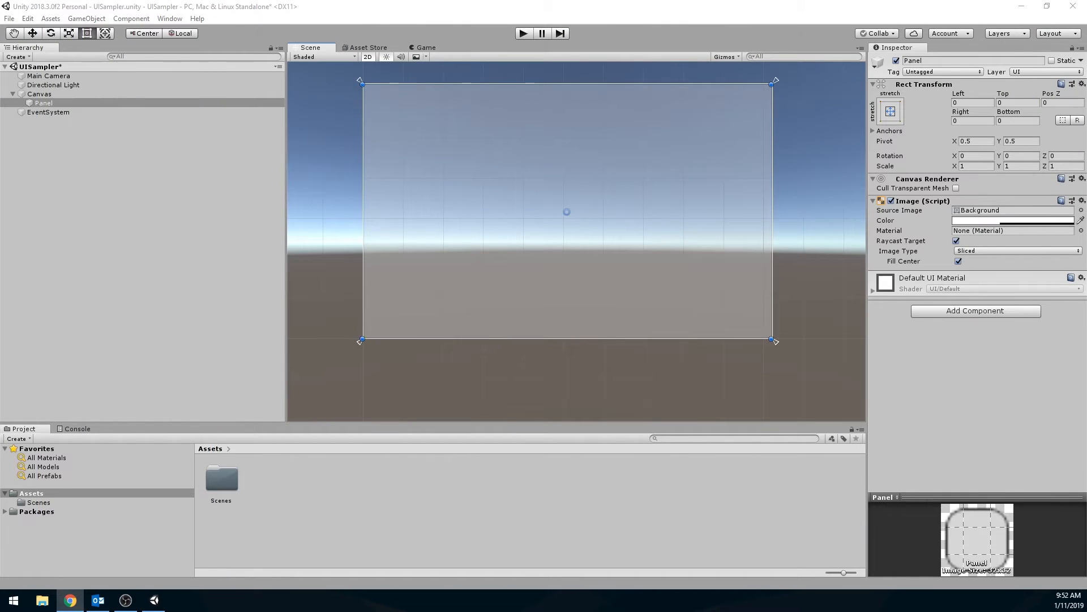
pyautogui.click(907, 60)
pyautogui.click(913, 61)
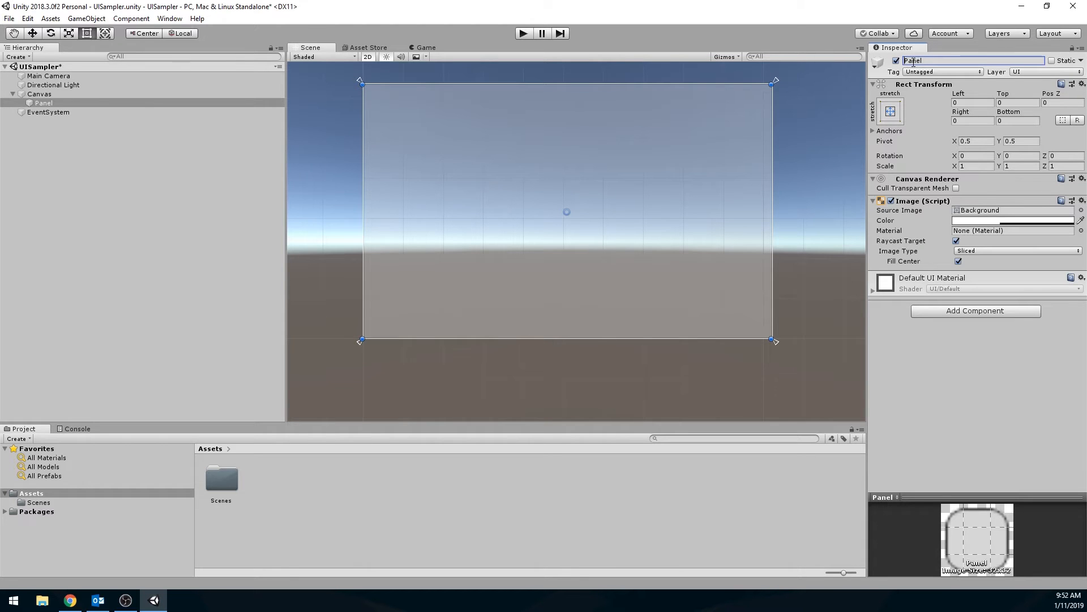
pyautogui.write('test')
# Set the panel's image color to grey 797979 and make it fully opaque with alpha 255.
pyautogui.click(960, 222)
pyautogui.moveTo(376, 257); pyautogui.dragTo(311, 283)
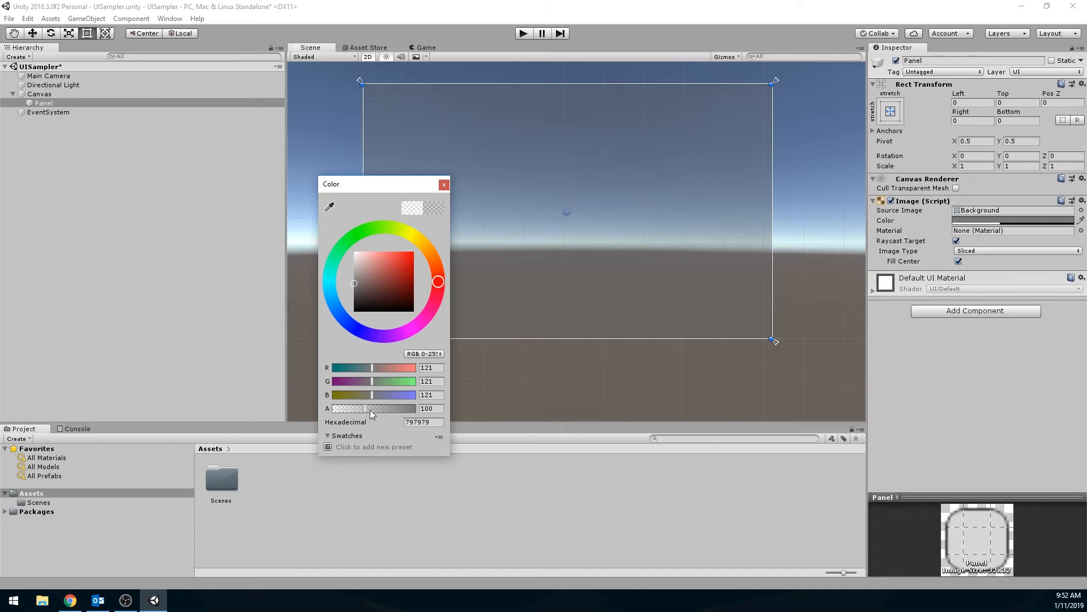
pyautogui.moveTo(365, 408); pyautogui.dragTo(423, 413)
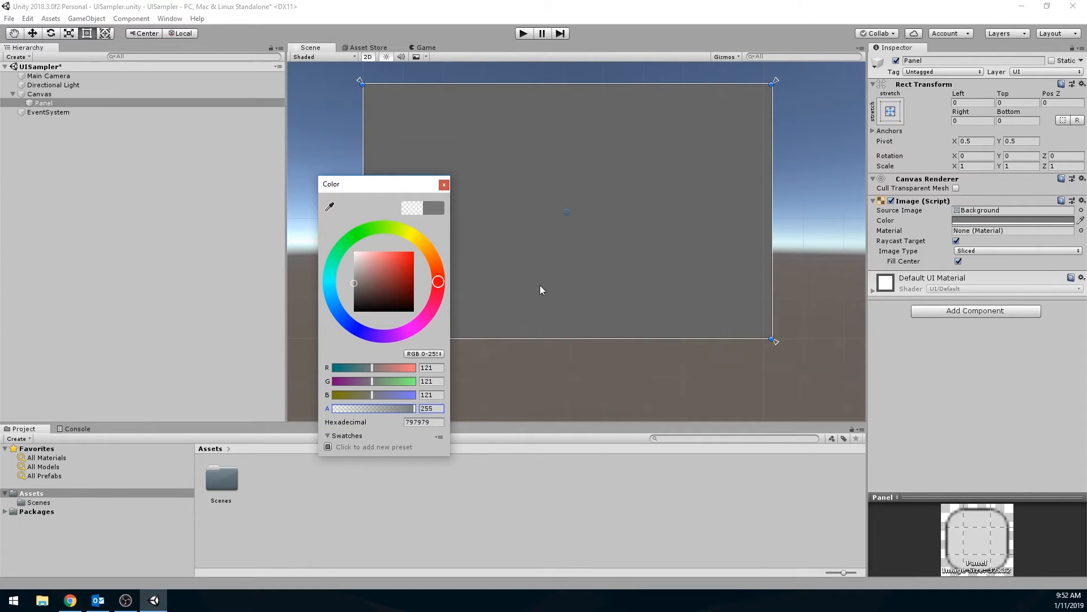
pyautogui.click(445, 184)
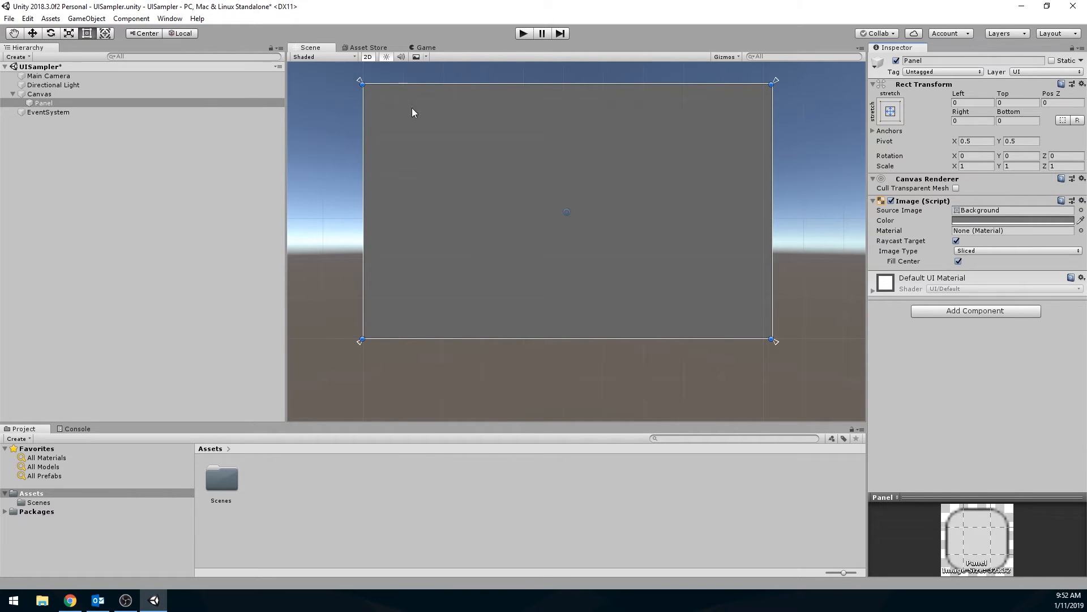
# Shrink the panel and place it in the canvas's upper middle, with offsets of about left 229, top 39, right 229 and bottom 225.
pyautogui.moveTo(363, 84); pyautogui.dragTo(557, 192)
pyautogui.moveTo(616, 238); pyautogui.dragTo(534, 135)
pyautogui.moveTo(578, 247); pyautogui.dragTo(579, 244)
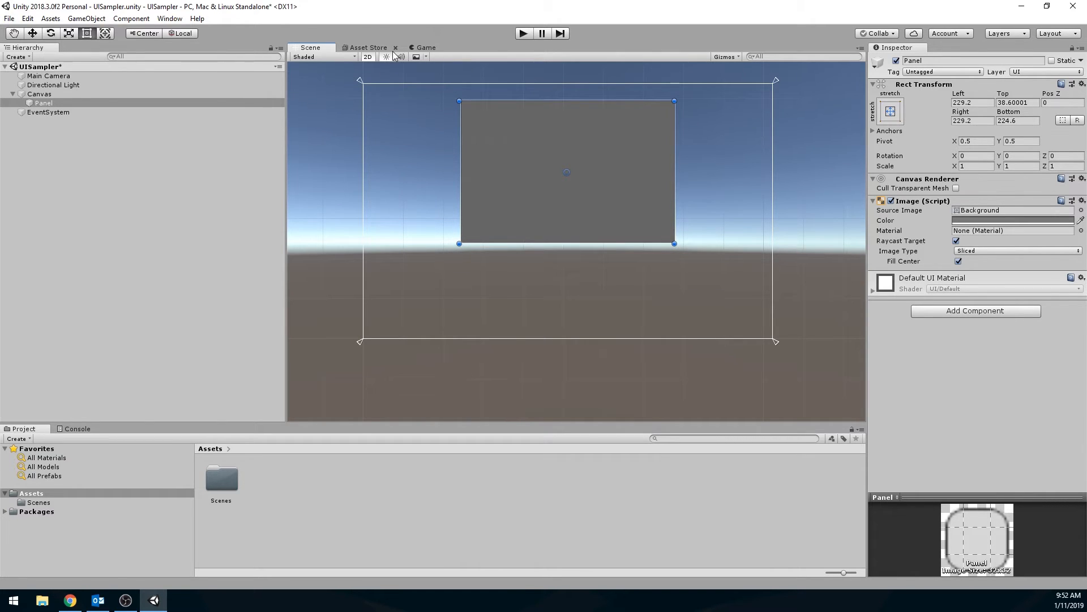
# Play the scene to compare the panel with the lab's reference image in the browser, and stop playback.
pyautogui.click(522, 33)
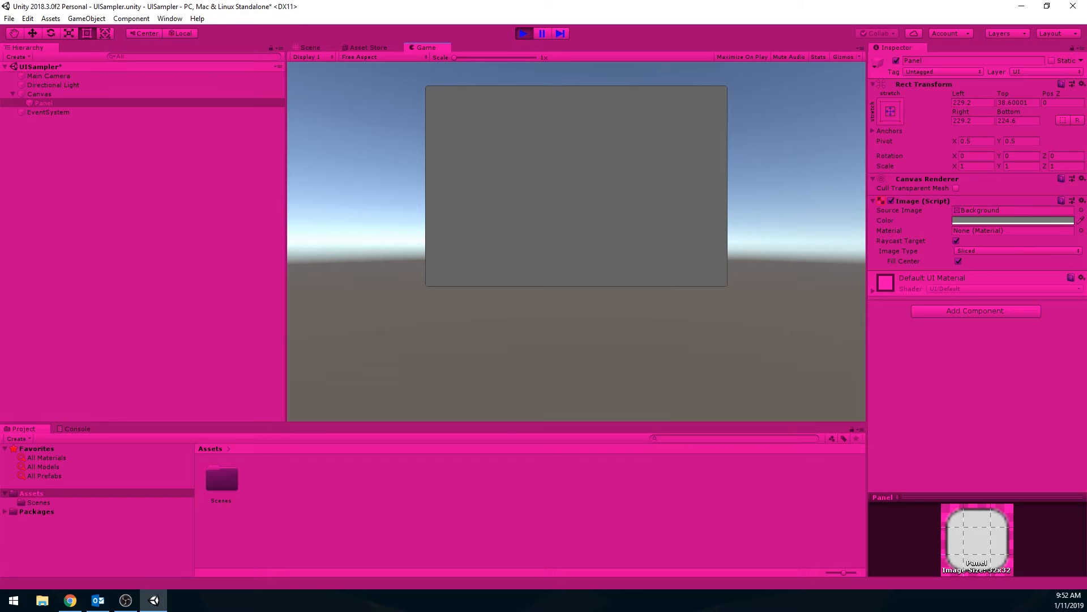
pyautogui.hotkey('alt', 'Tab')
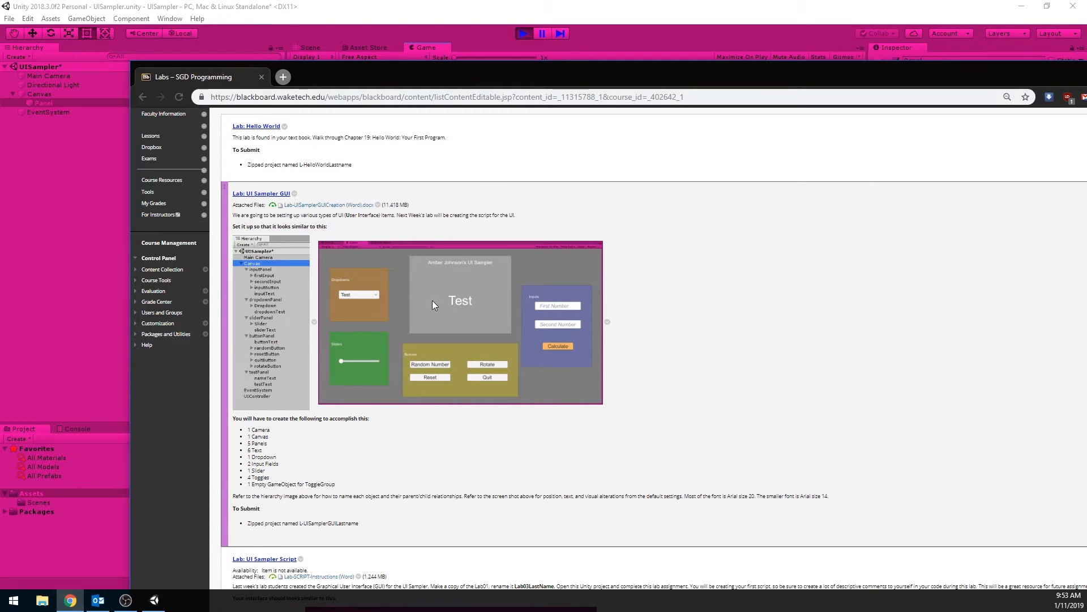
pyautogui.moveTo(649, 75); pyautogui.dragTo(0, 108)
pyautogui.click(520, 35)
pyautogui.click(523, 33)
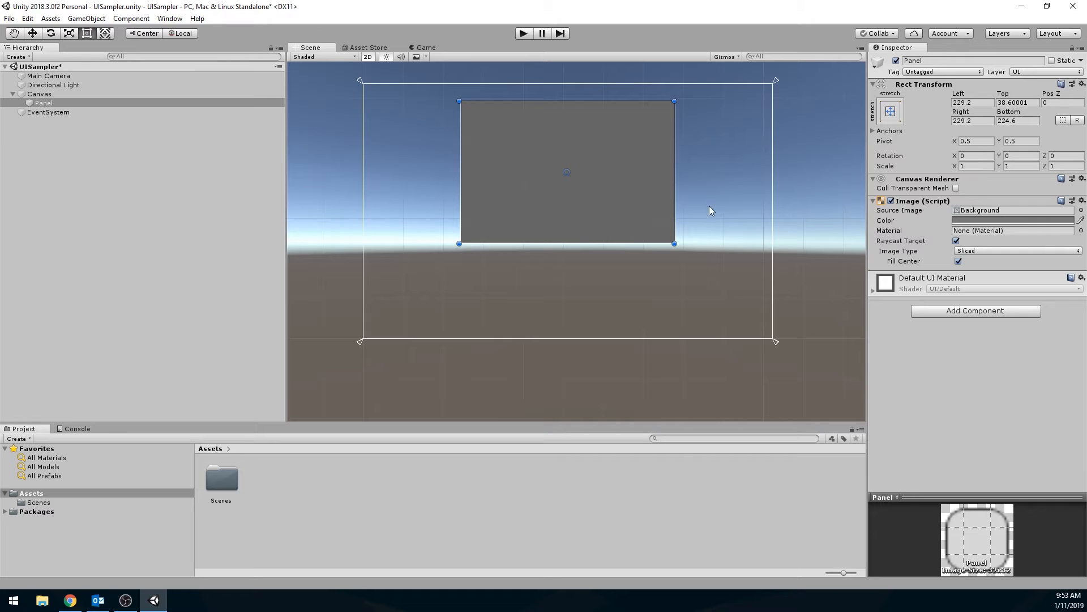
# Set the Main Camera's clear flags to Solid Color with a dark grey background, and check the result in a short play test.
pyautogui.click(48, 76)
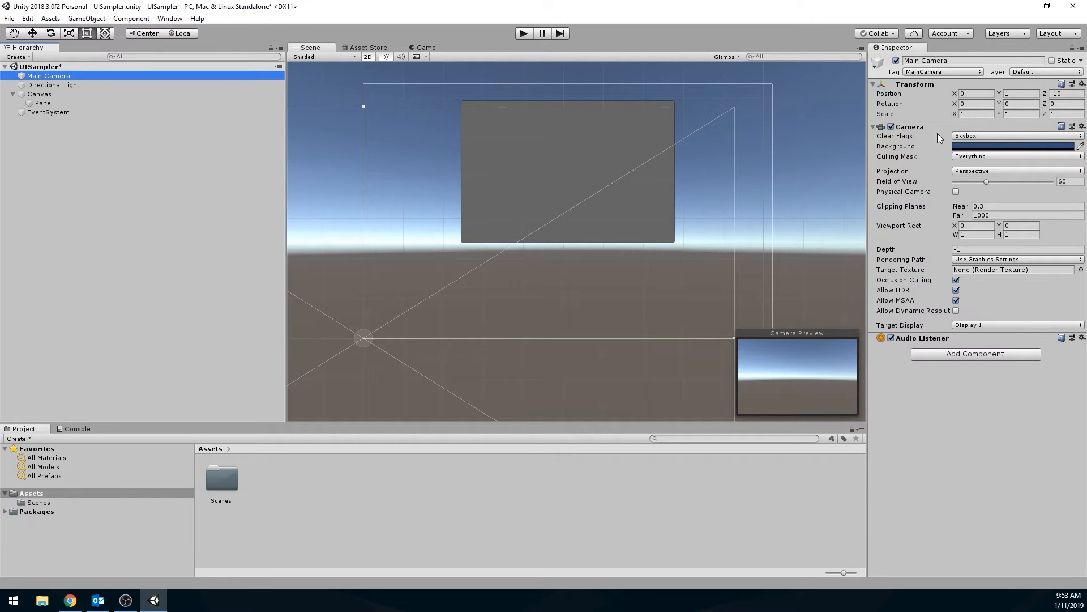
pyautogui.click(977, 136)
pyautogui.click(997, 159)
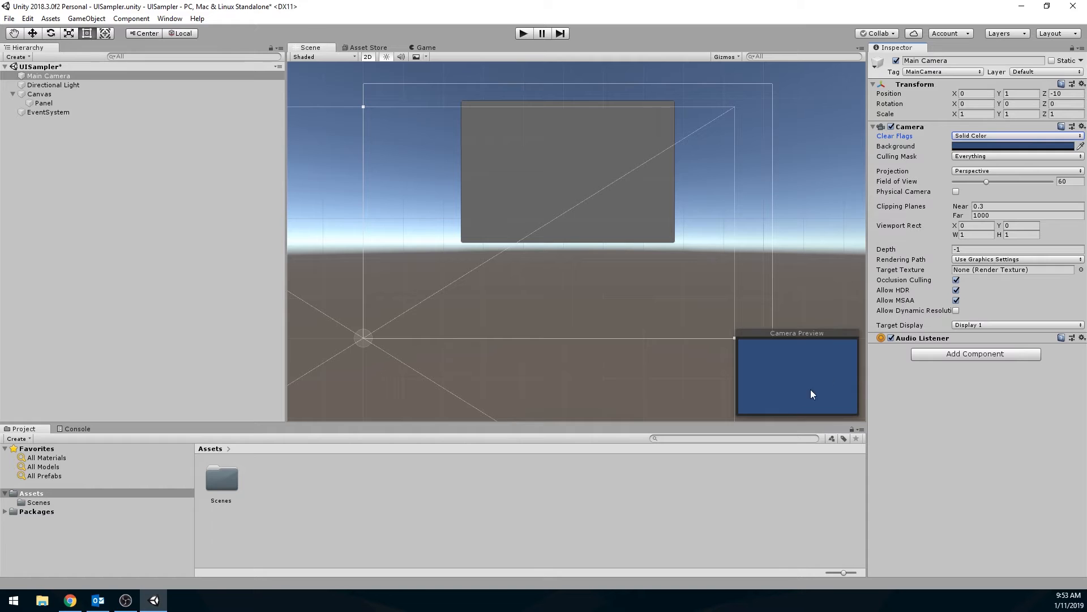
pyautogui.click(998, 146)
pyautogui.moveTo(373, 281); pyautogui.dragTo(342, 295)
pyautogui.click(443, 184)
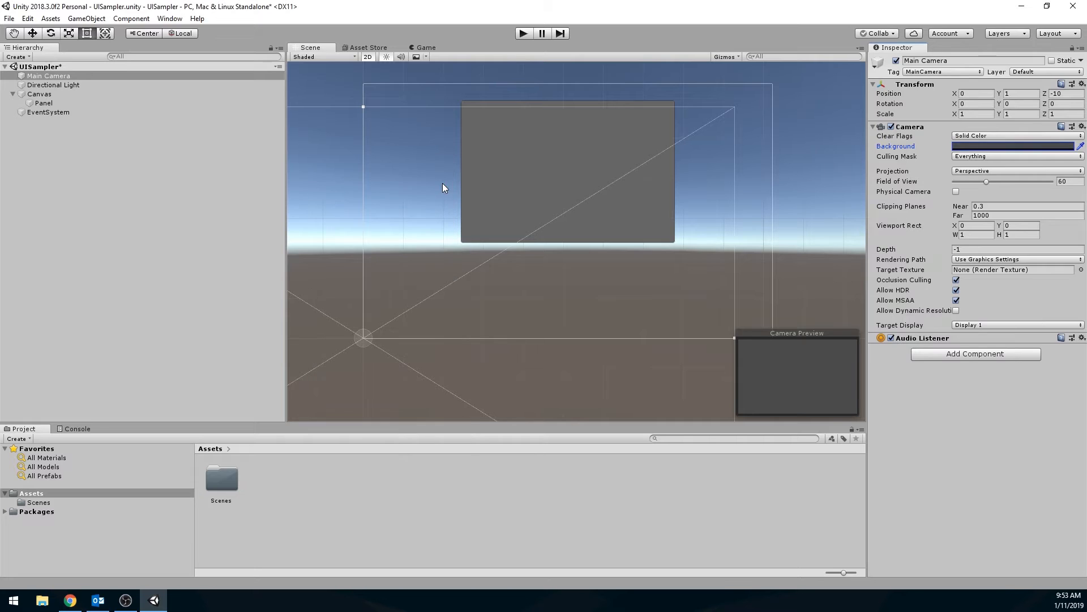
pyautogui.click(523, 34)
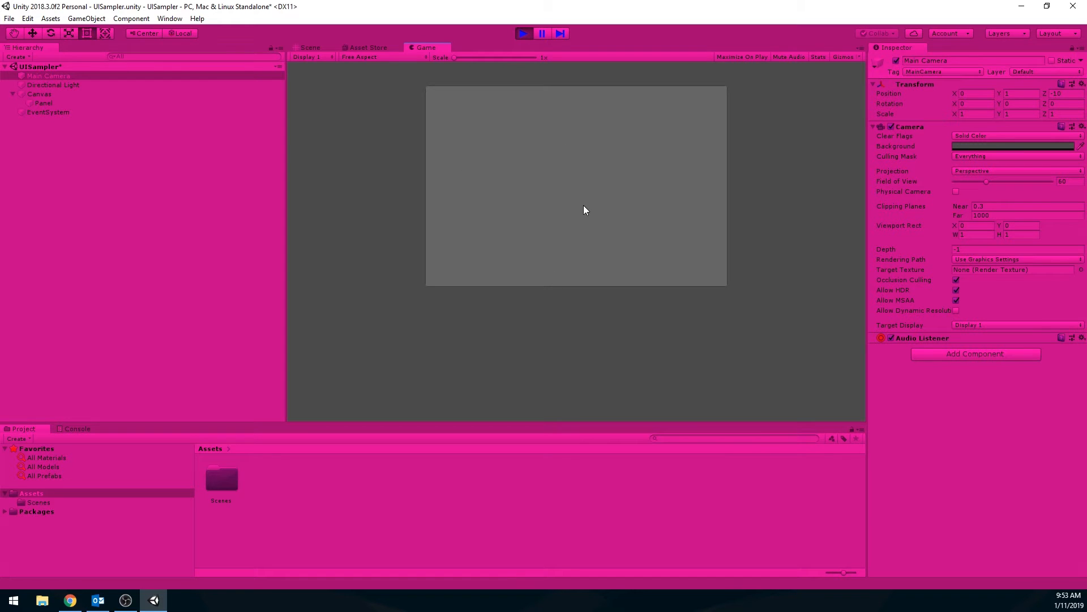
pyautogui.click(523, 33)
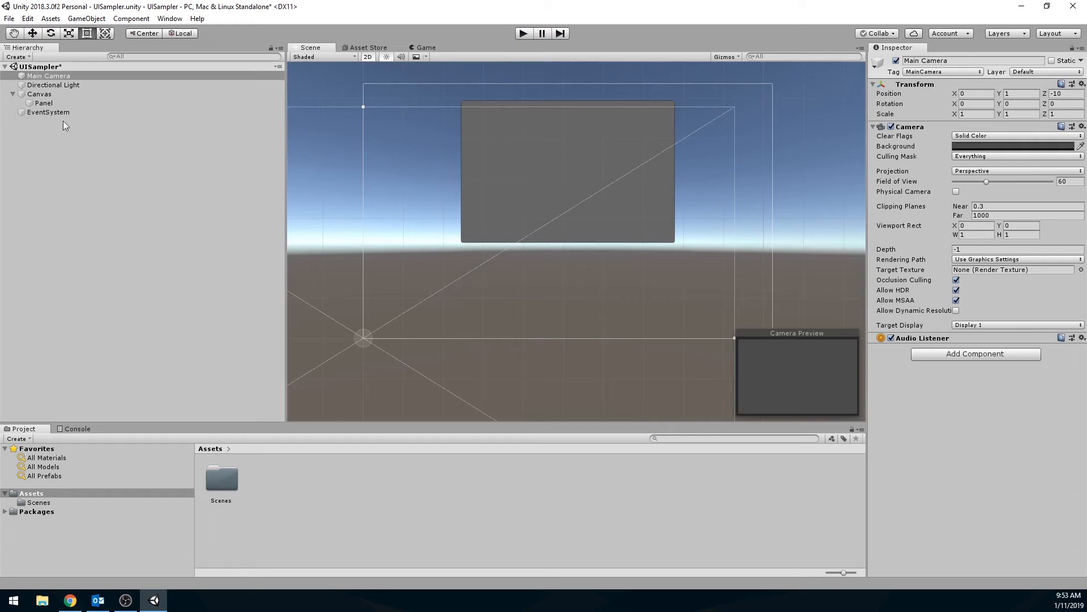
# Rename the grey panel under the Canvas as testPanel.
pyautogui.click(42, 104)
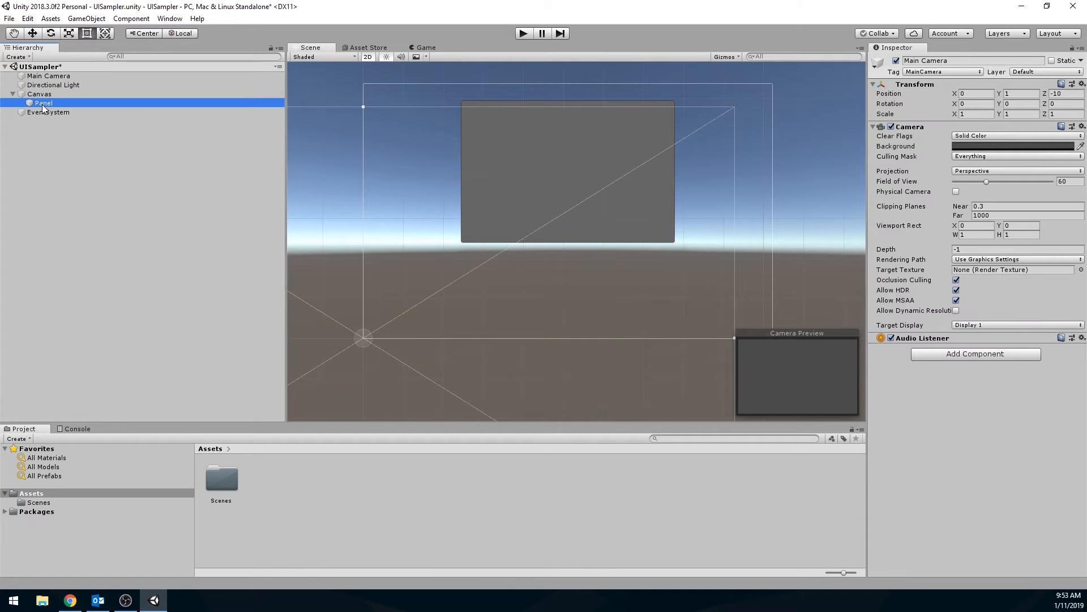
pyautogui.click(905, 60)
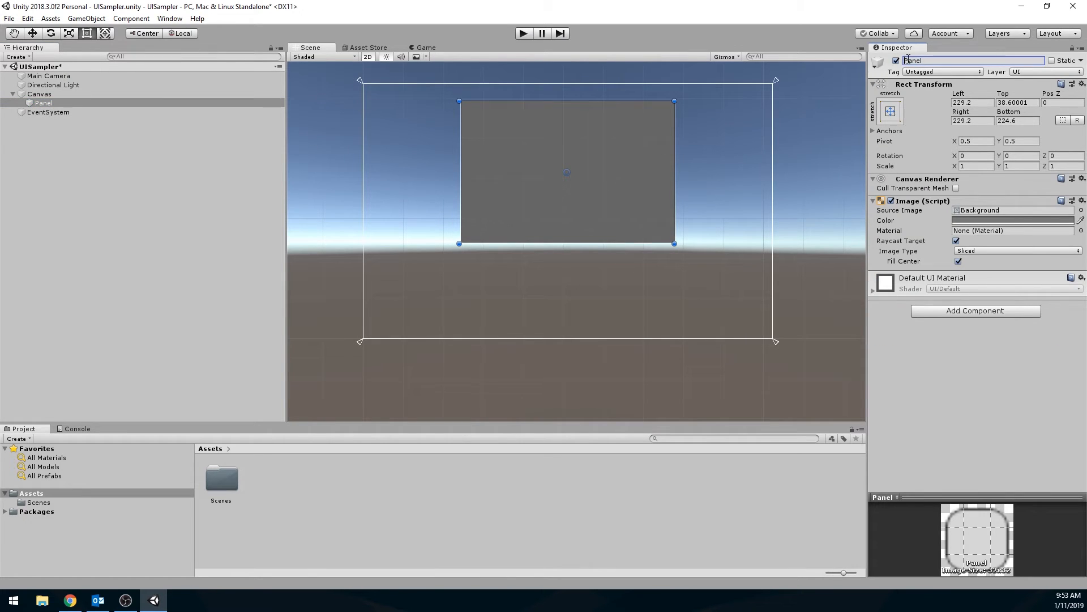
pyautogui.write('test')
pyautogui.press('Return')
# Make testPanel smaller and reposition it, with offsets of about left 286, top 50, right 304 and bottom 298.
pyautogui.click(609, 196)
pyautogui.click(601, 195)
pyautogui.moveTo(674, 242); pyautogui.dragTo(622, 208)
pyautogui.moveTo(595, 158); pyautogui.dragTo(619, 160)
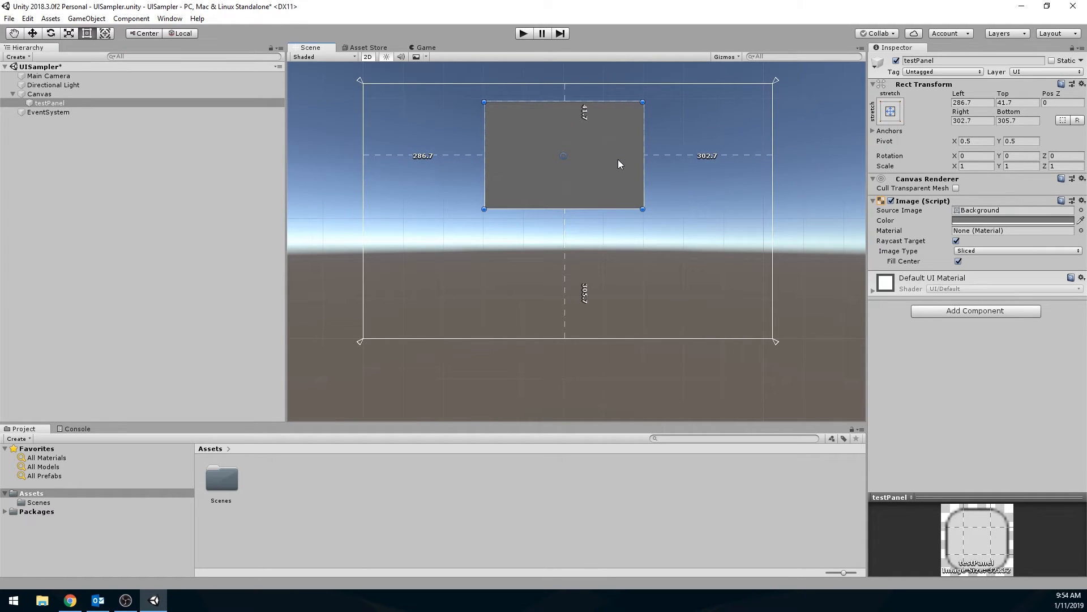
pyautogui.moveTo(620, 165); pyautogui.dragTo(620, 167)
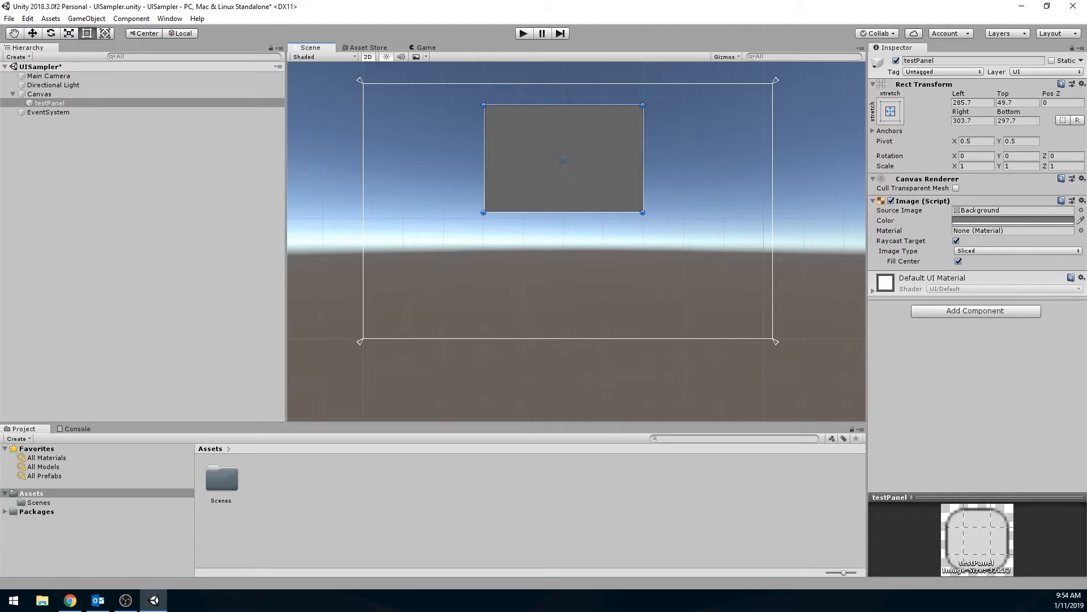
# Add a second UI Panel to the Canvas, shaped upright beside testPanel's right edge, with offsets of about left 679, top 113, right 21, bottom 135.
pyautogui.rightClick(46, 94)
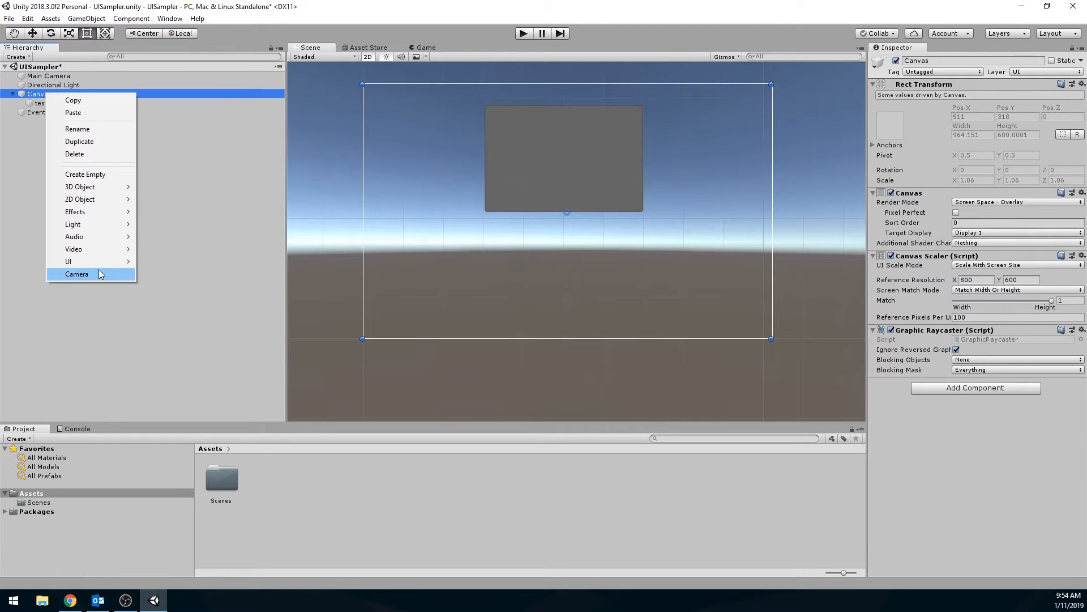
pyautogui.moveTo(98, 262)
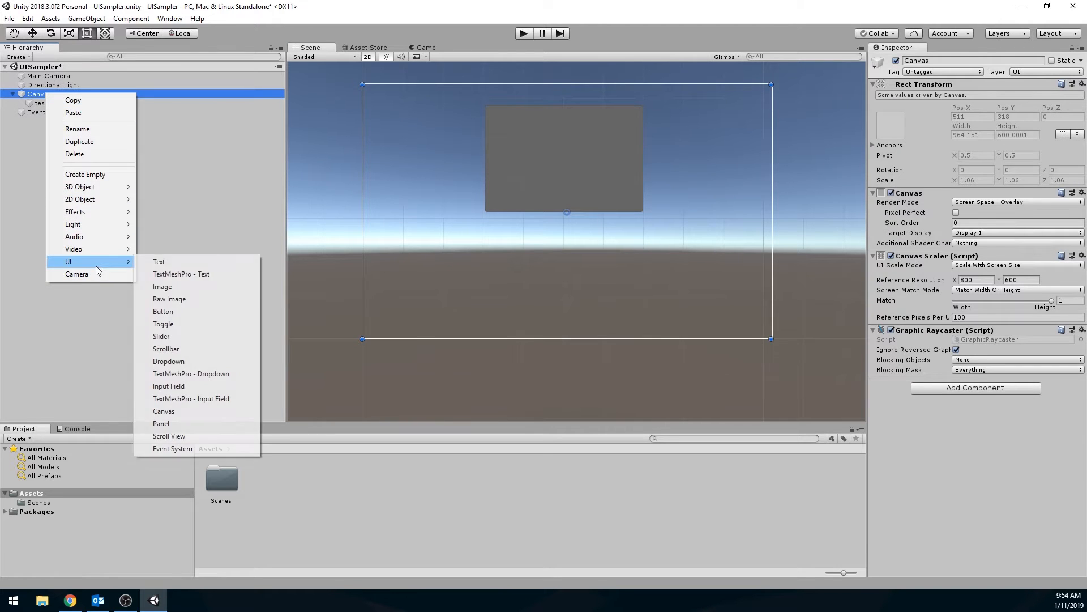
pyautogui.click(183, 423)
pyautogui.moveTo(363, 85); pyautogui.dragTo(661, 177)
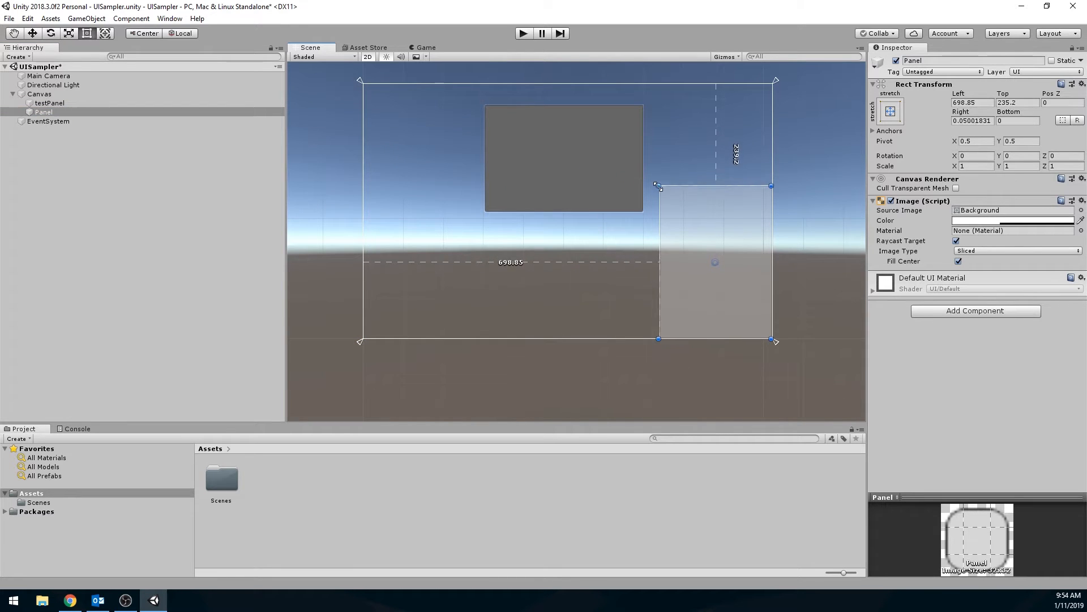
pyautogui.moveTo(702, 213); pyautogui.dragTo(694, 155)
# Rename the new panel as inputPanel.
pyautogui.click(936, 61)
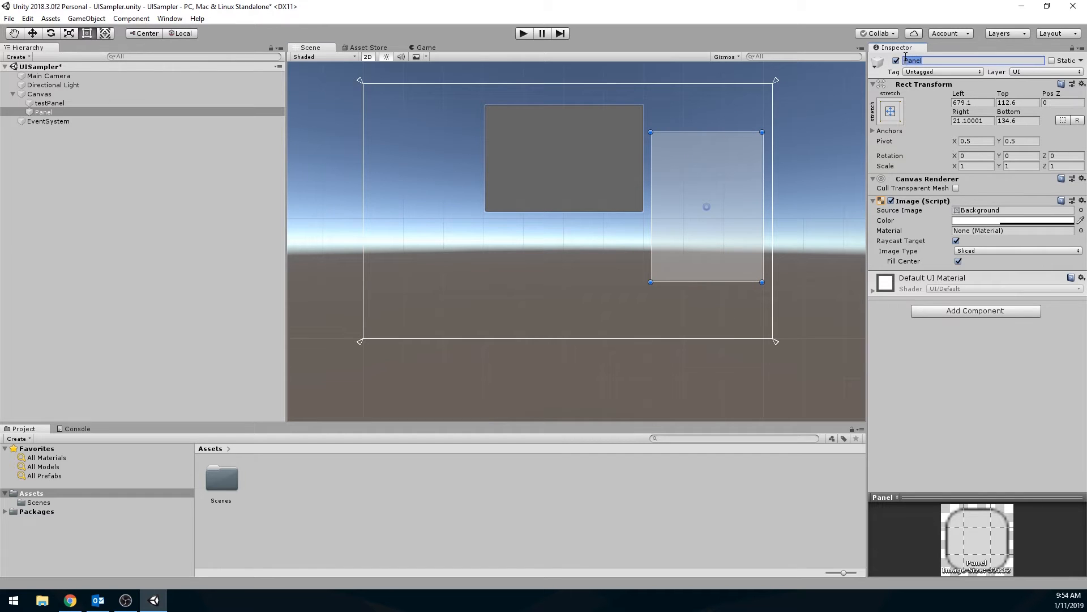
pyautogui.write('input')
pyautogui.press('Return')
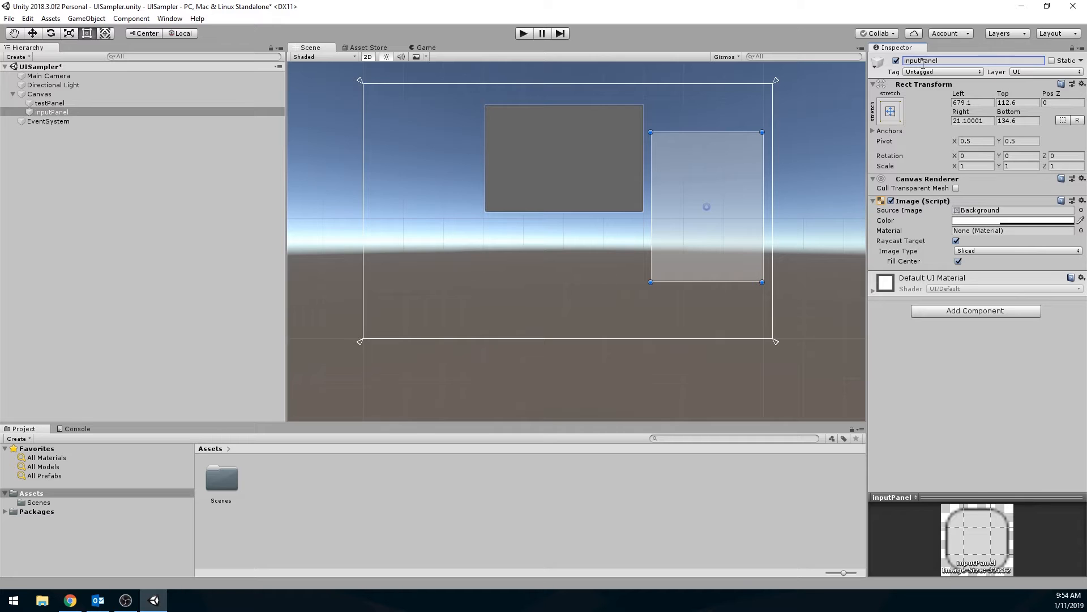
# Set inputPanel's image color to muted purple 6A5793 with alpha 255.
pyautogui.click(970, 222)
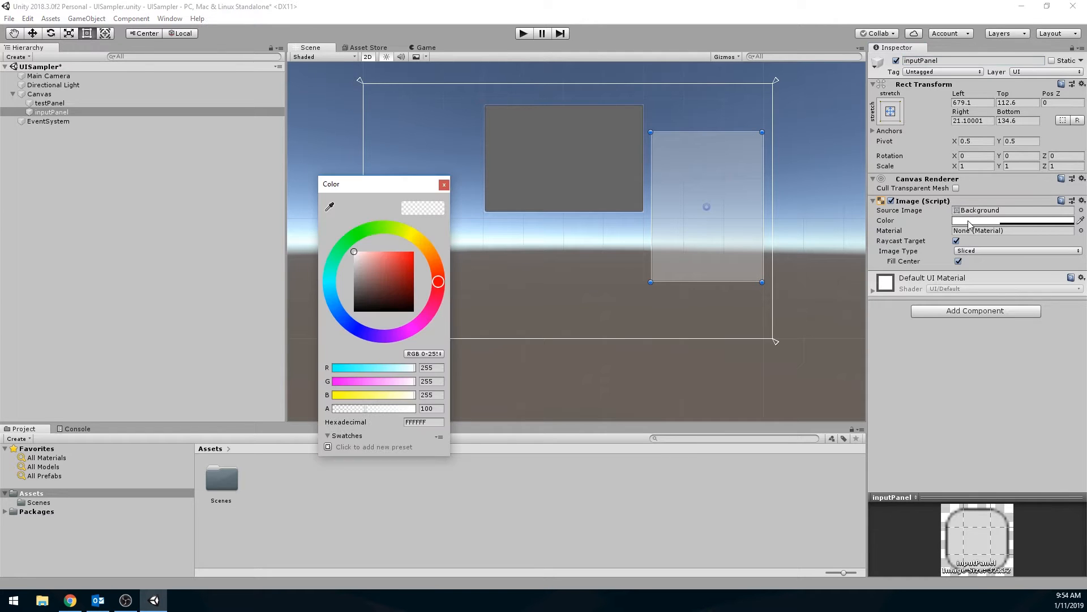
pyautogui.click(374, 334)
pyautogui.moveTo(389, 270)
pyautogui.mouseDown()
pyautogui.moveTo(414, 247)
pyautogui.moveTo(400, 270)
pyautogui.mouseUp()
pyautogui.moveTo(370, 408); pyautogui.dragTo(426, 409)
pyautogui.moveTo(388, 259); pyautogui.dragTo(383, 281)
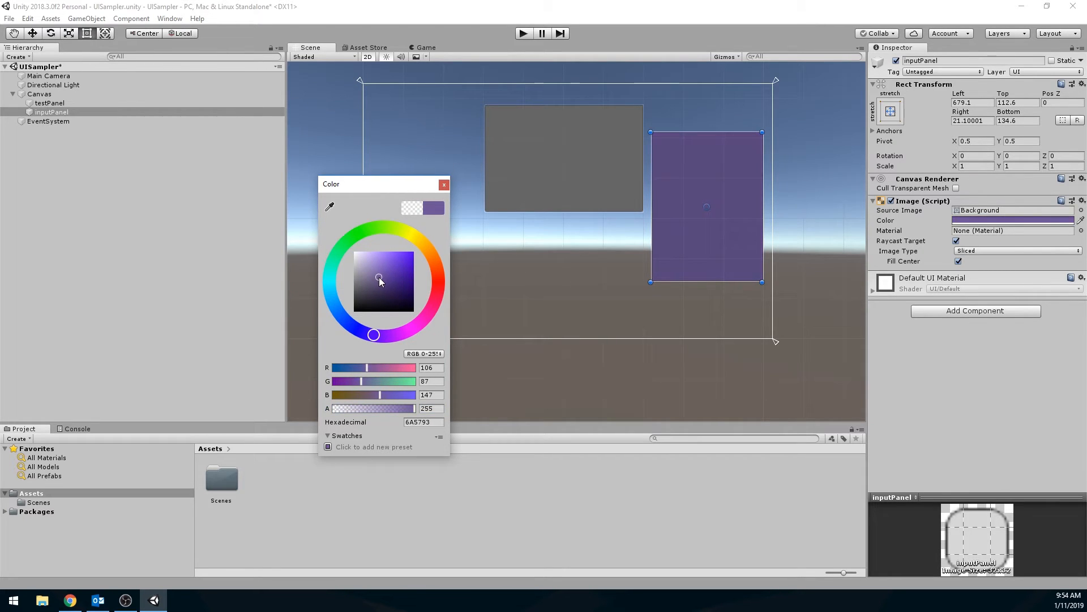
pyautogui.click(444, 185)
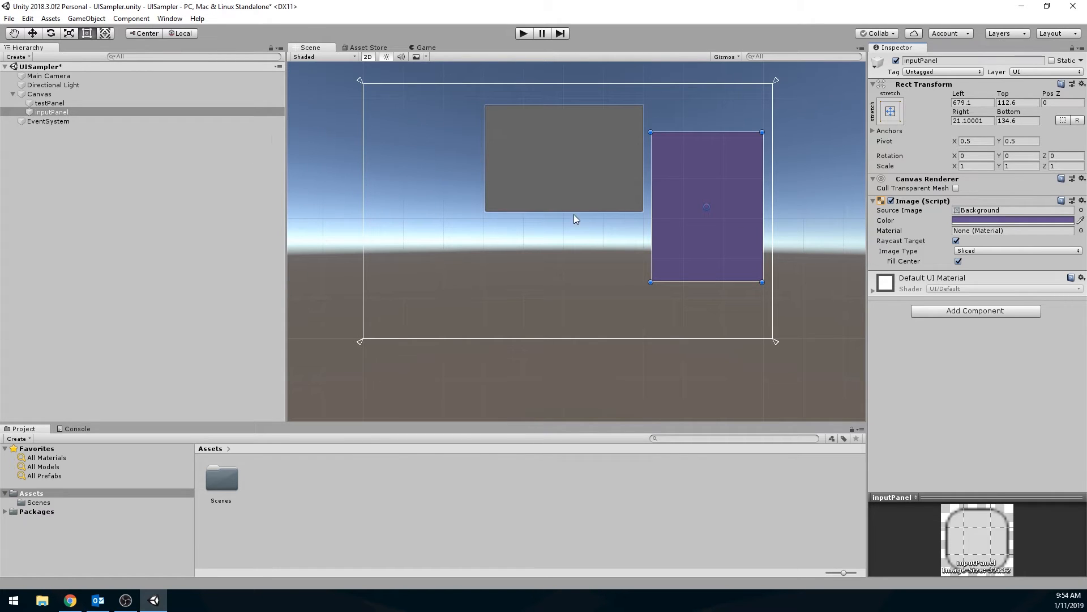
# Duplicate inputPanel and fit the copy below testPanel at the same width, with offsets of about left 286, top 353, right 304, bottom 32.
pyautogui.click(53, 113)
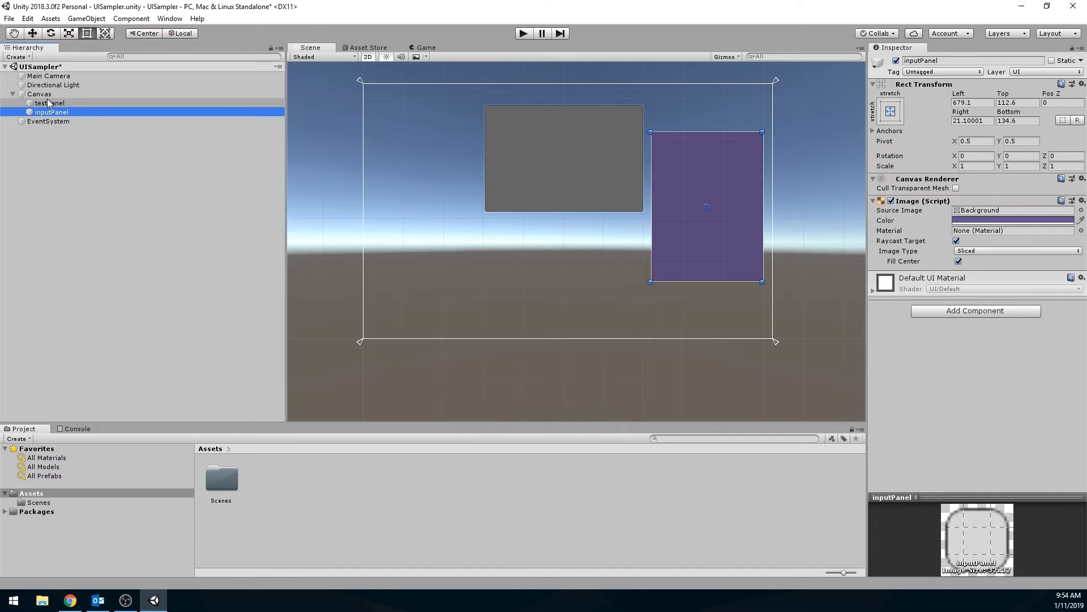
pyautogui.rightClick(44, 97)
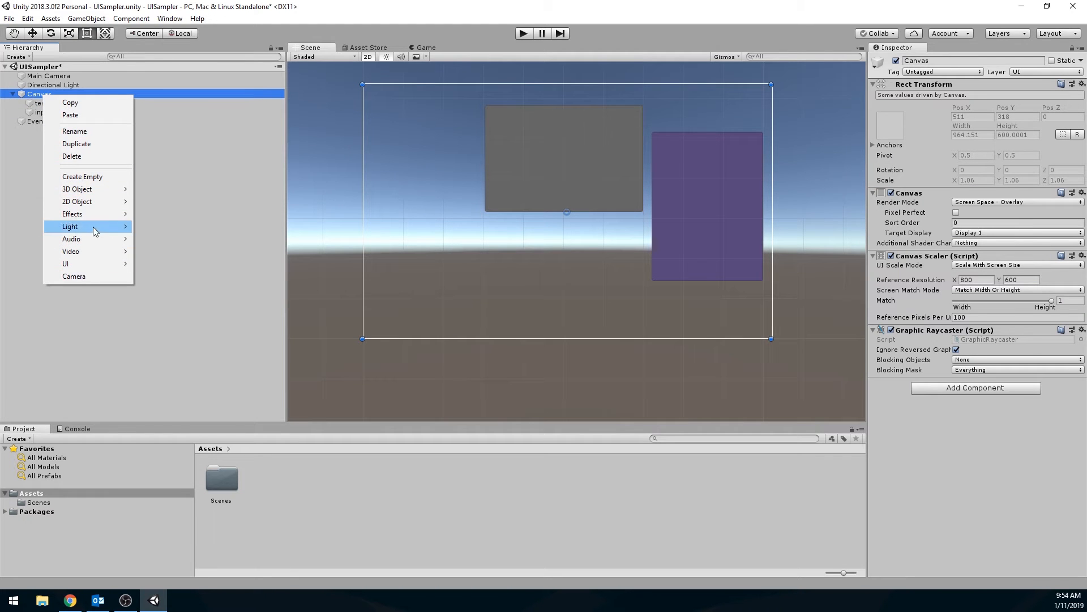
pyautogui.click(46, 117)
pyautogui.click(50, 112)
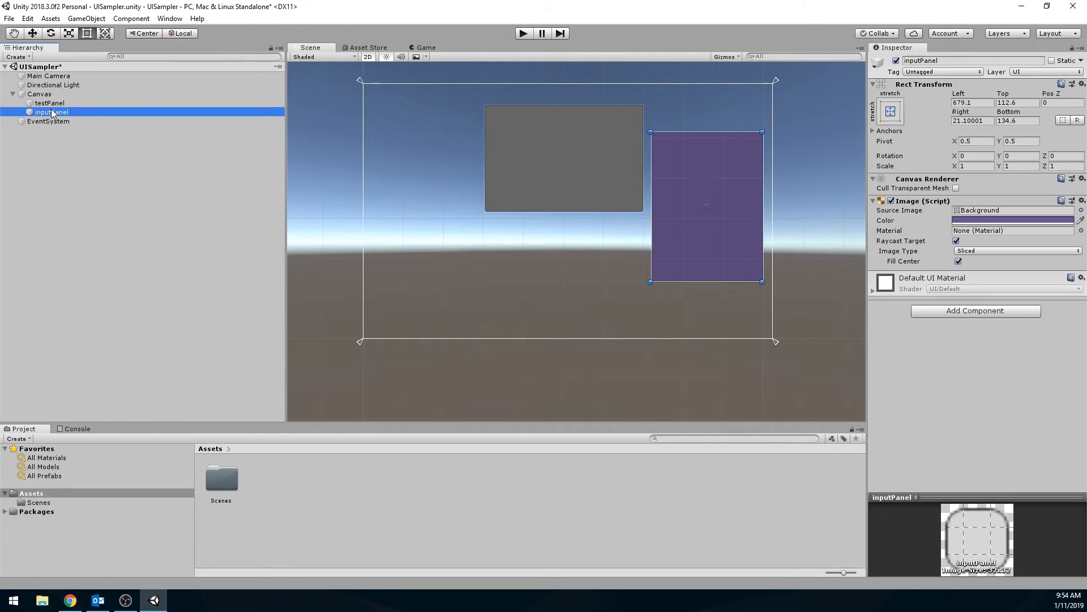
pyautogui.rightClick(54, 115)
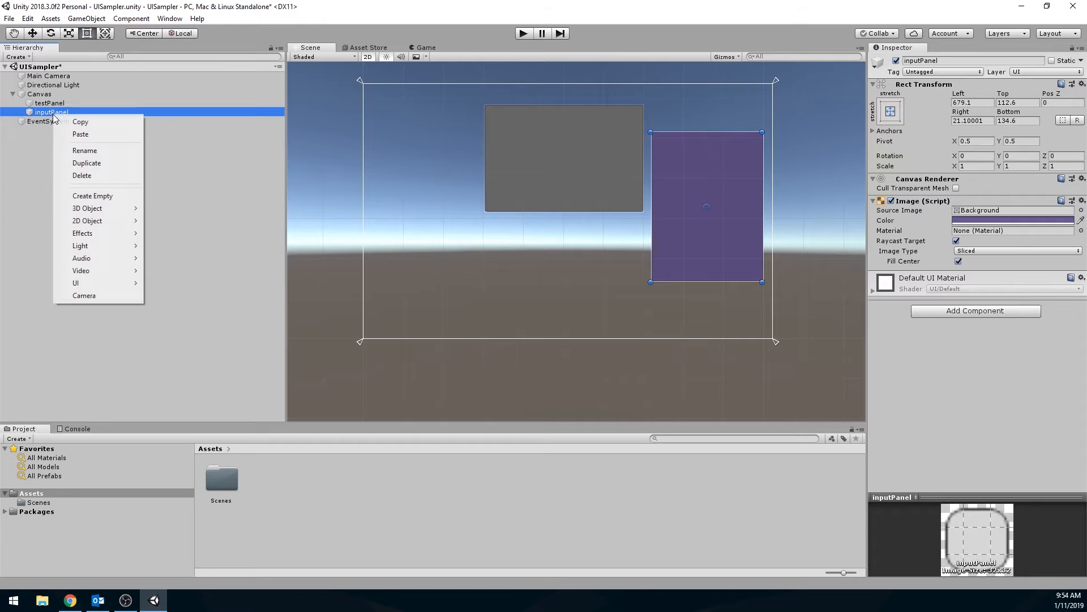
pyautogui.click(87, 162)
pyautogui.moveTo(673, 157); pyautogui.dragTo(546, 234)
pyautogui.moveTo(597, 266); pyautogui.dragTo(643, 268)
# Rename the duplicated panel as buttonPanel.
pyautogui.click(971, 60)
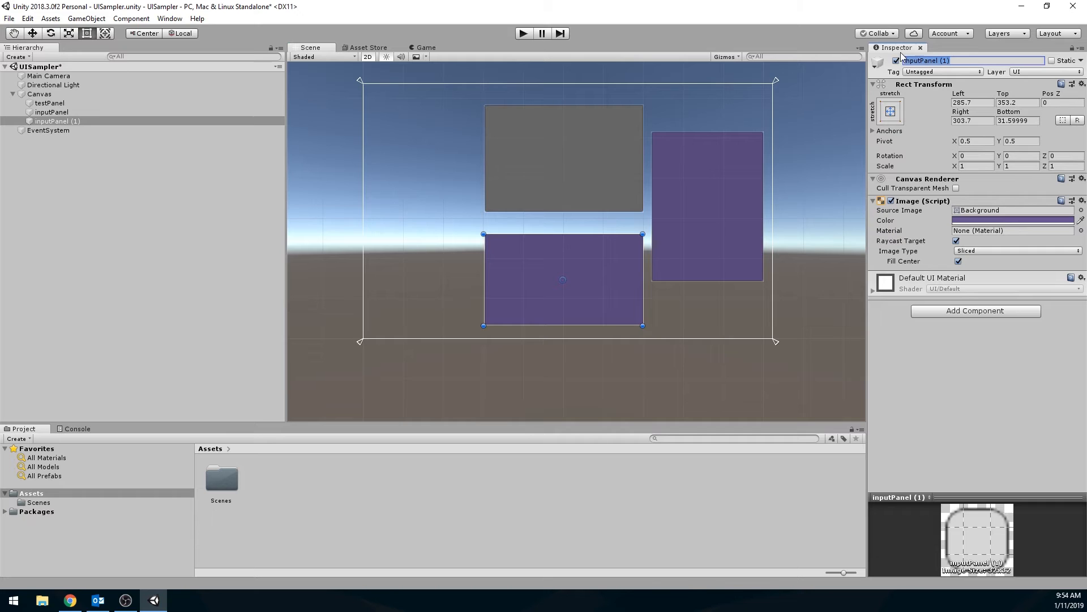
pyautogui.write('buttonPanel')
pyautogui.press('Return')
# Change buttonPanel's image color to bright yellow.
pyautogui.click(1029, 221)
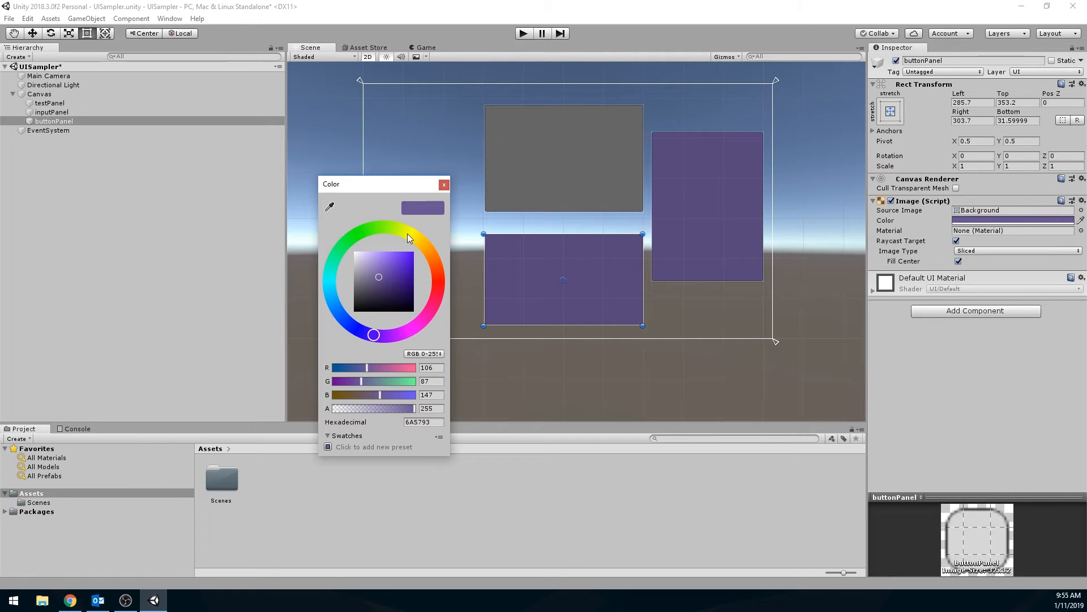
pyautogui.moveTo(407, 233); pyautogui.dragTo(417, 232)
pyautogui.click(445, 185)
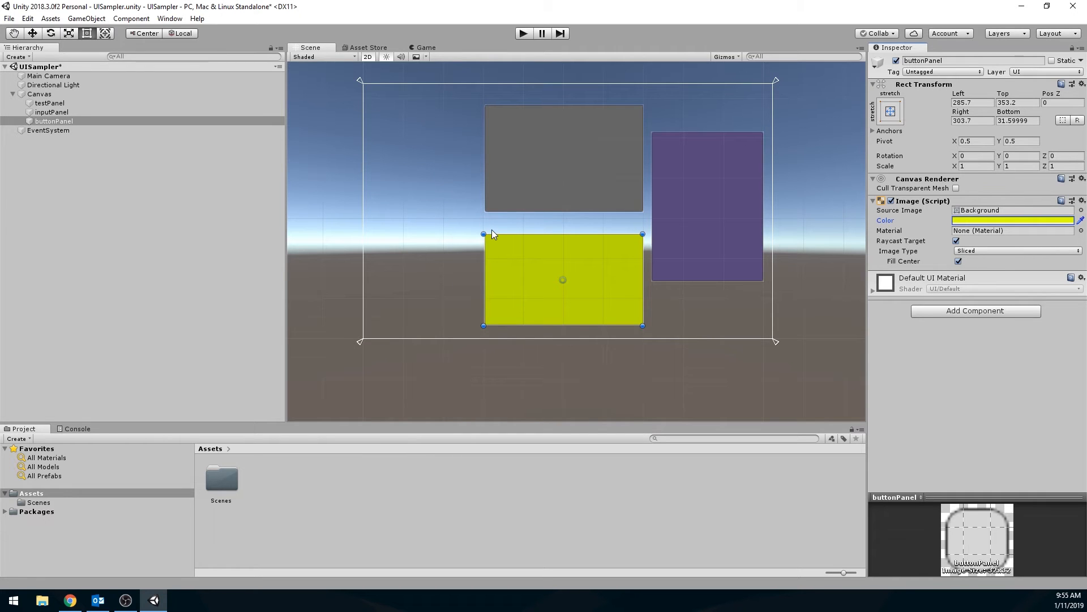
# Duplicate buttonPanel and fit the copy beside testPanel at the same height, with offsets of about left 21, top 50, right 729, bottom 298.
pyautogui.rightClick(65, 121)
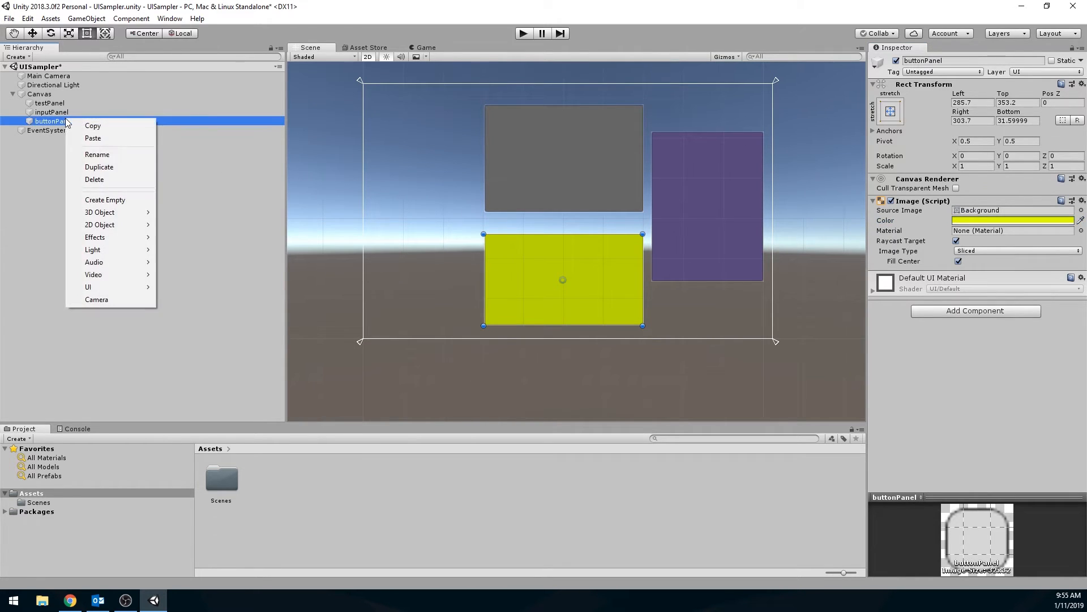
pyautogui.click(126, 169)
pyautogui.moveTo(594, 251); pyautogui.dragTo(481, 117)
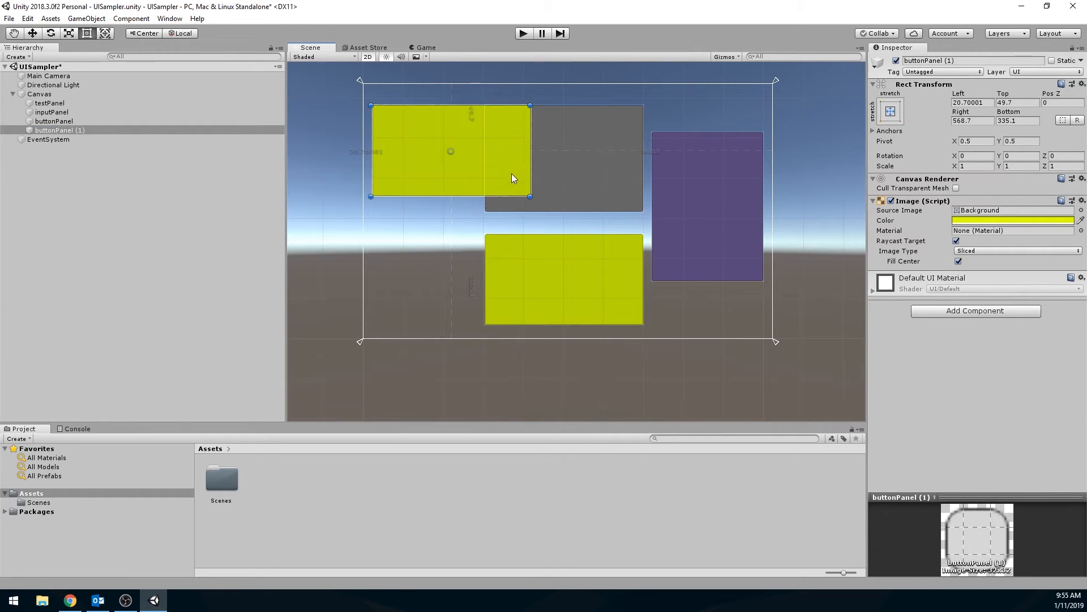
pyautogui.moveTo(528, 196); pyautogui.dragTo(459, 214)
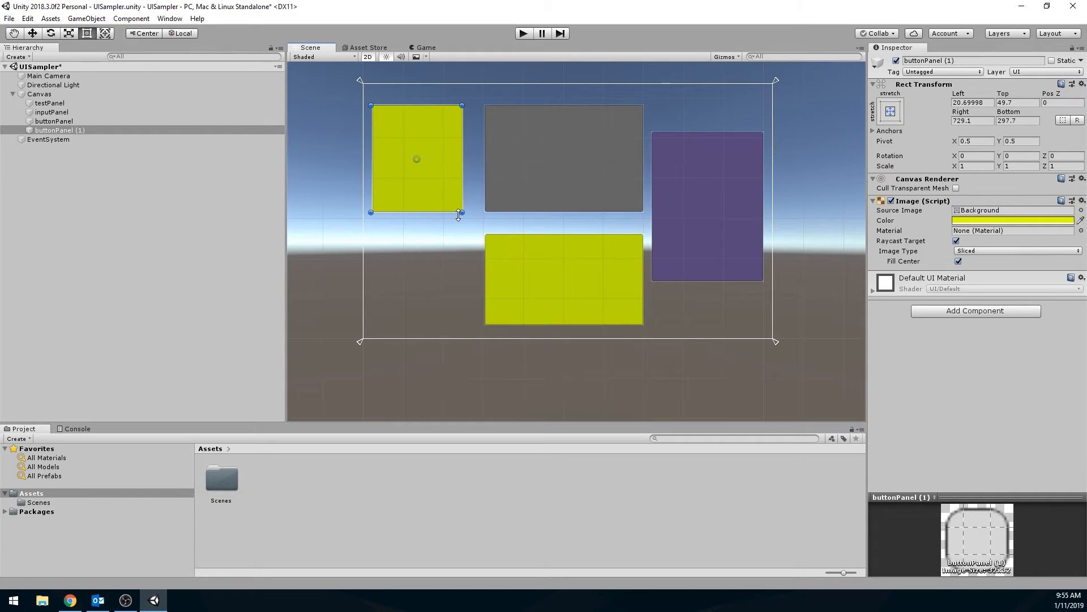
# Rename the duplicated panel as dropdownPanel.
pyautogui.click(960, 60)
pyautogui.write('dr')
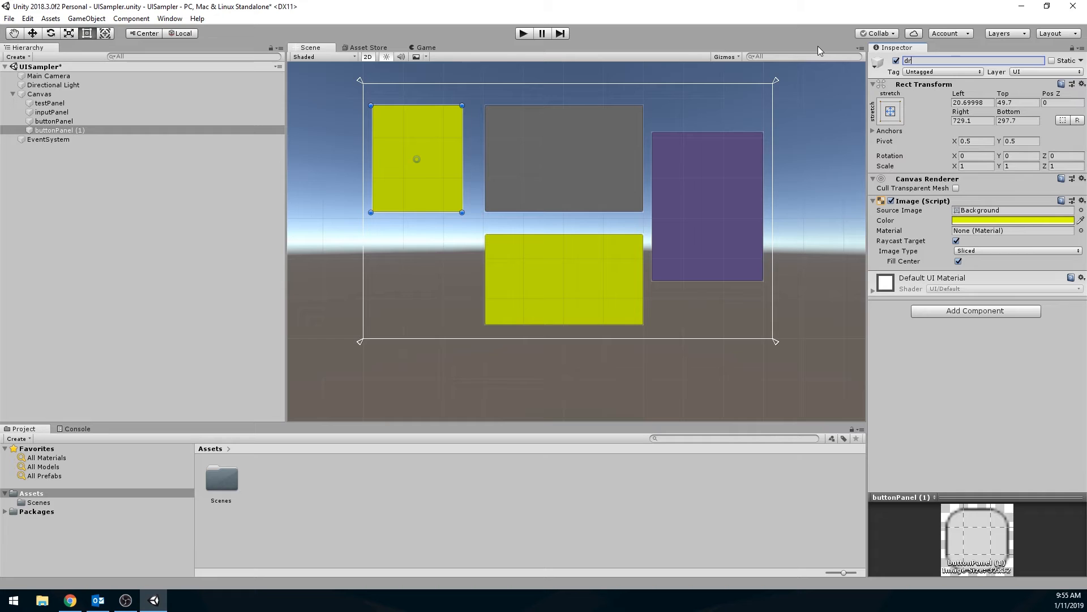
pyautogui.write('opdownPanel')
pyautogui.press('Return')
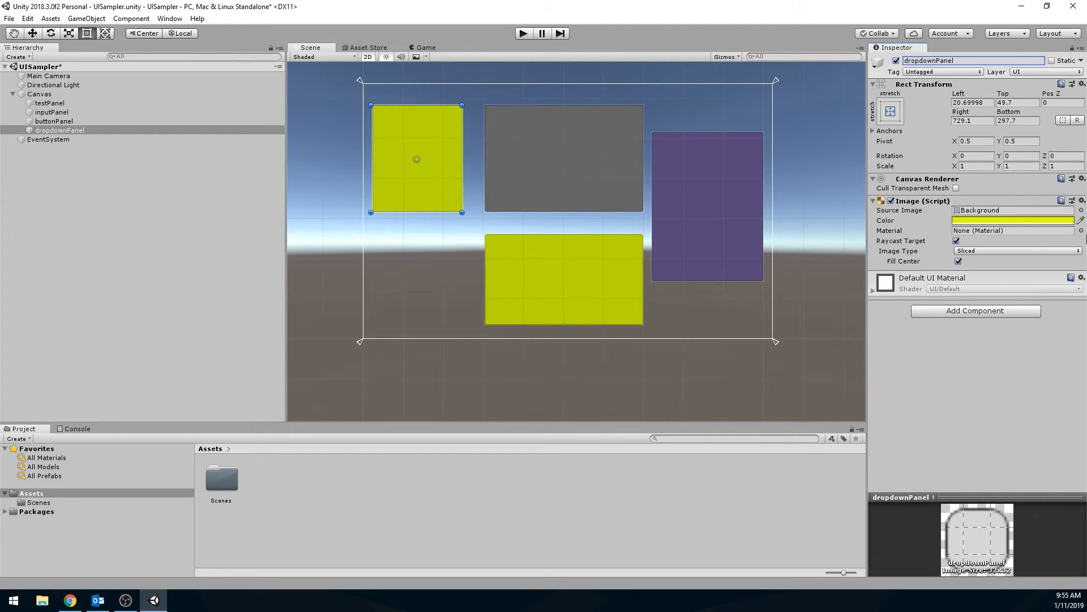
# Change dropdownPanel's image color to orange FF9F00.
pyautogui.click(1014, 220)
pyautogui.moveTo(436, 270); pyautogui.dragTo(437, 241)
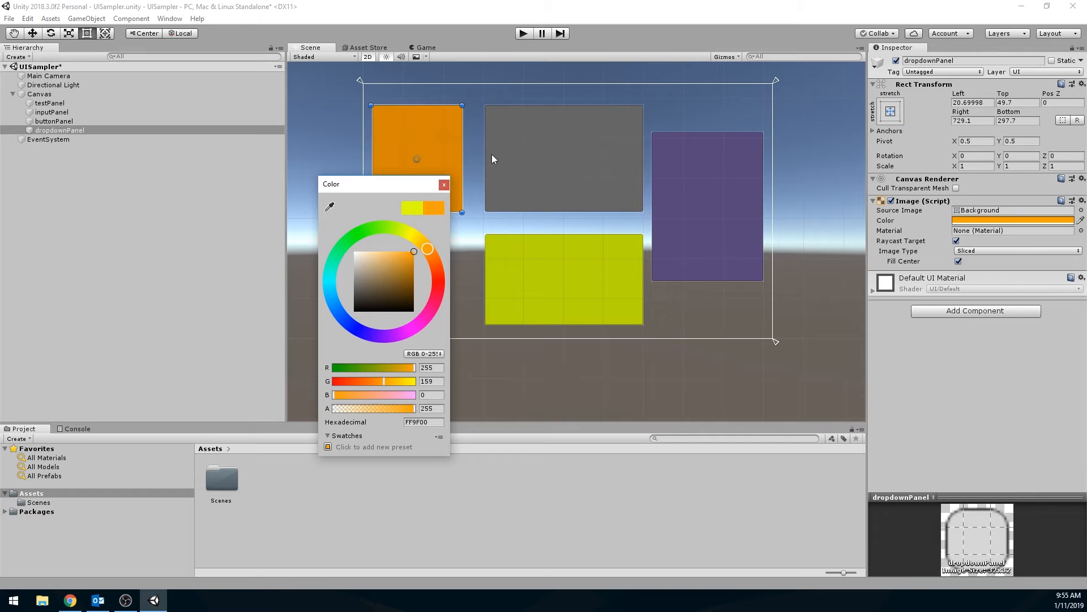
pyautogui.click(444, 183)
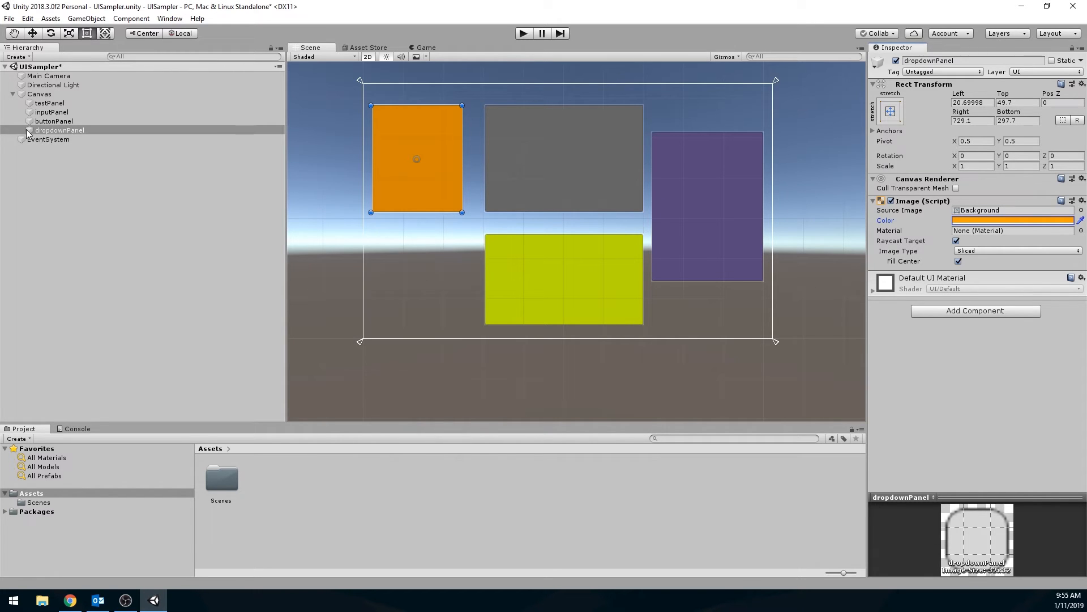
# Duplicate dropdownPanel and fit the copy below it at the same width, with offsets of about left 21, top 337, right 729, bottom 32.
pyautogui.rightClick(72, 131)
pyautogui.click(127, 179)
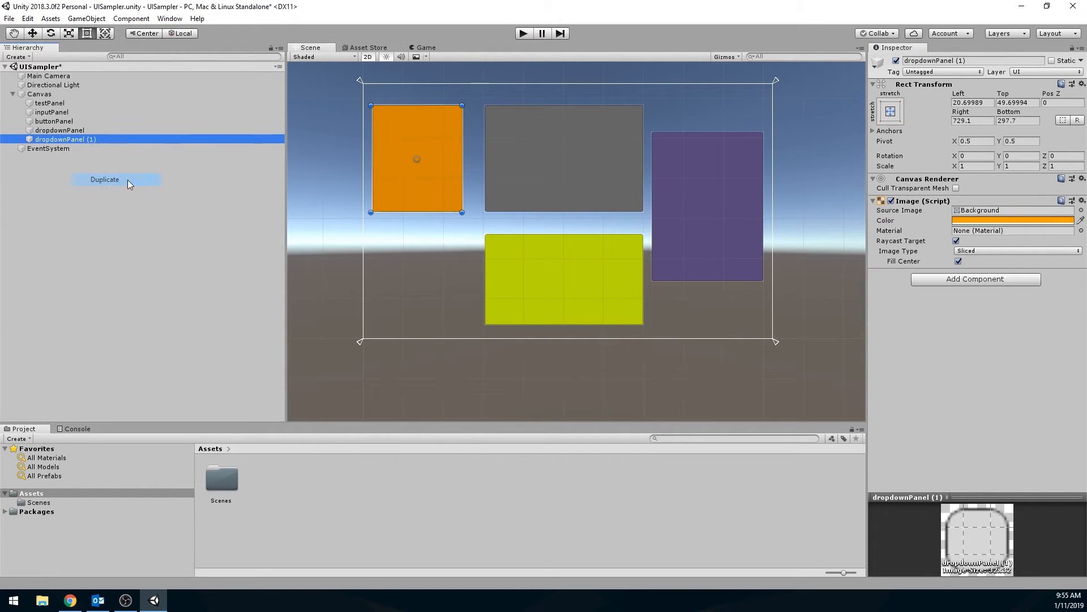
pyautogui.moveTo(451, 128); pyautogui.dragTo(441, 228)
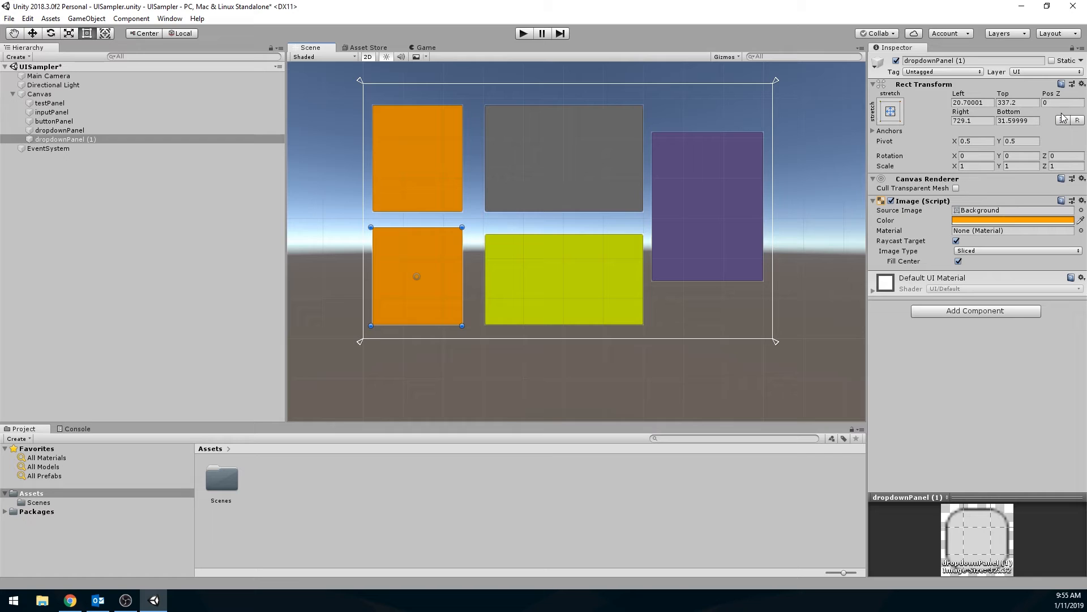
# Change the duplicated dropdown panel's image color to dark green.
pyautogui.click(974, 60)
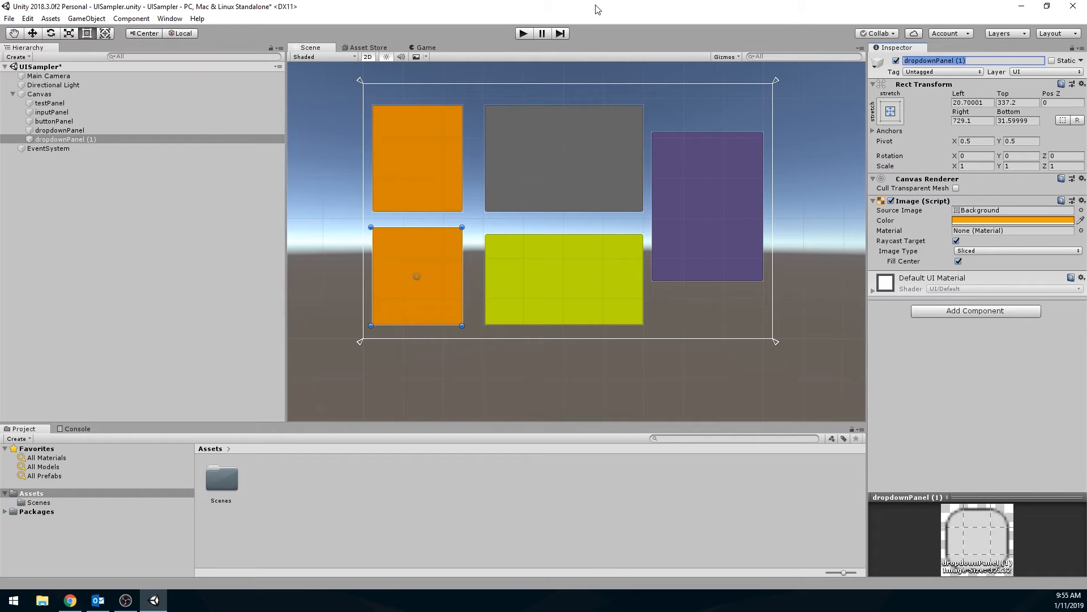
pyautogui.write('sliderPanel')
pyautogui.click(966, 220)
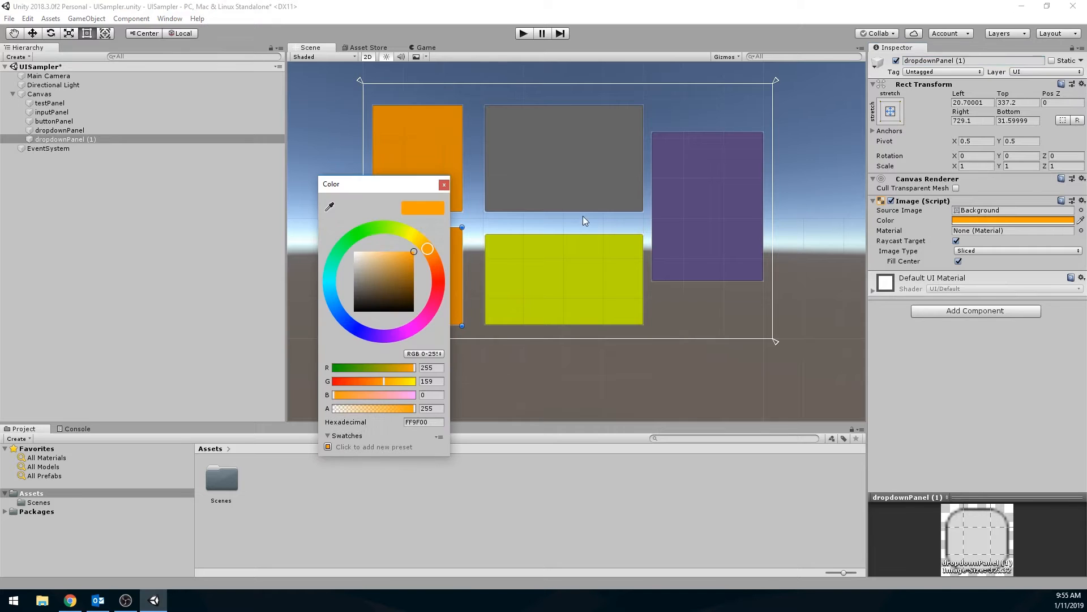
pyautogui.click(356, 226)
pyautogui.moveTo(380, 256); pyautogui.dragTo(396, 281)
pyautogui.click(444, 184)
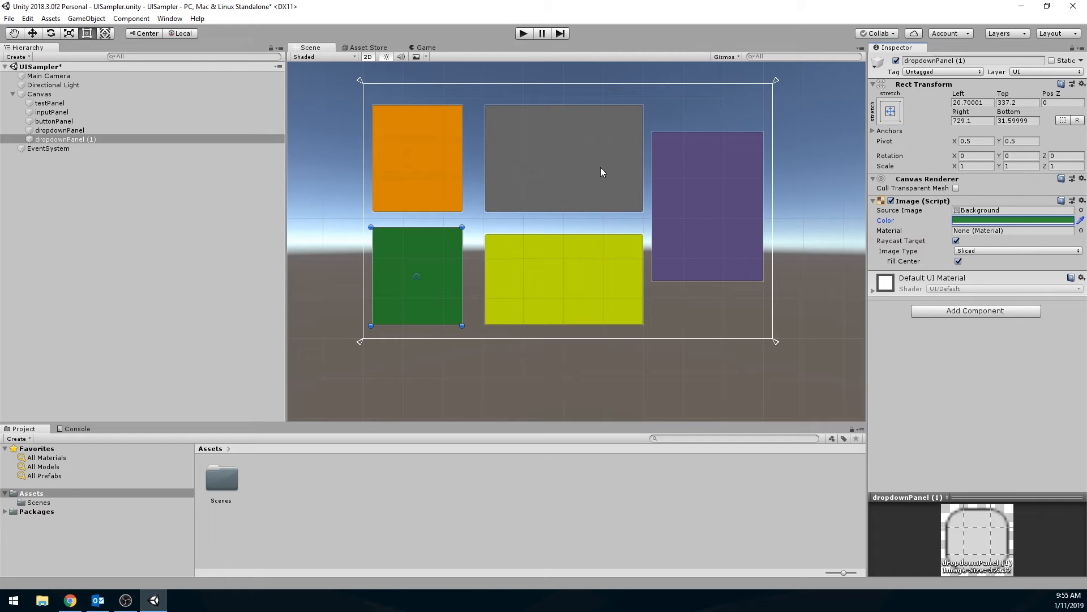
# Rename the dark green panel as sliderPanel.
pyautogui.click(993, 60)
pyautogui.write('sliderP')
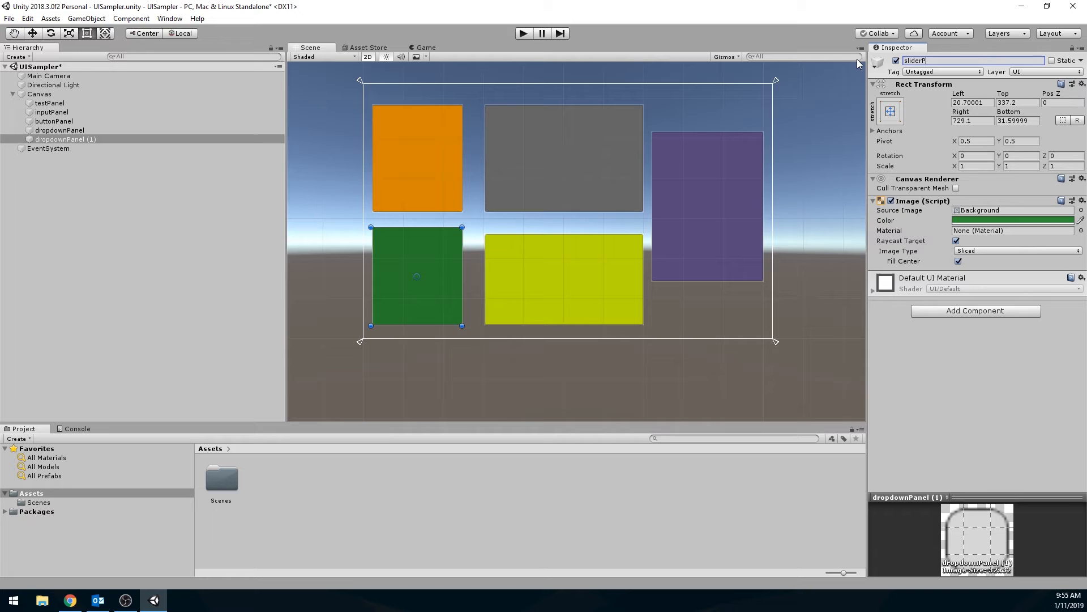
pyautogui.write('anel')
pyautogui.press('Return')
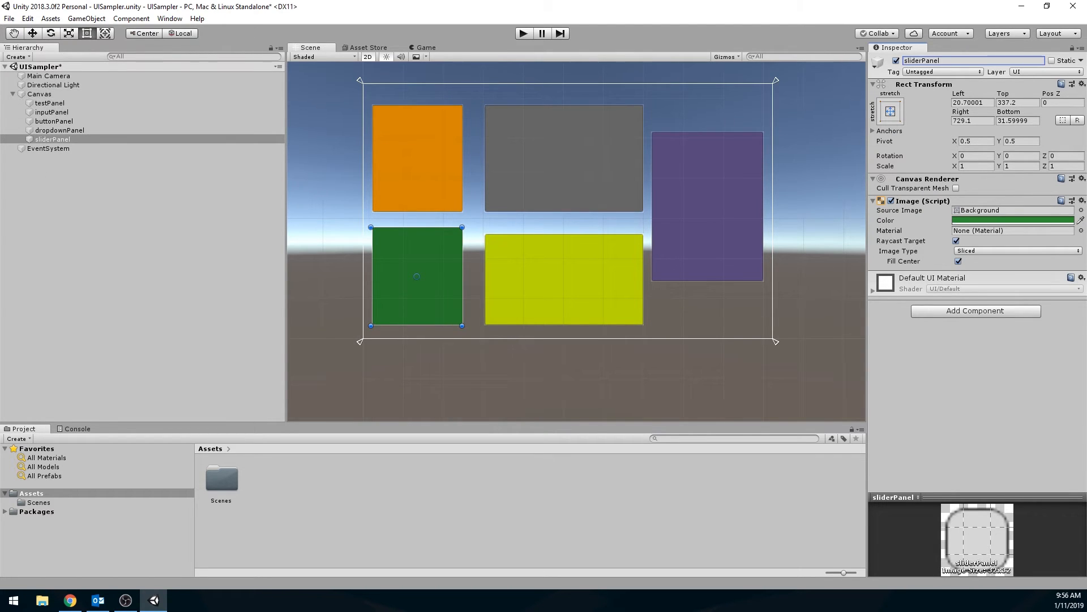
# Move sliderPanel out of Canvas and back in, realigning it below dropdownPanel with offsets of about left 21, top 345, bottom 24.
pyautogui.moveTo(57, 140); pyautogui.dragTo(34, 154)
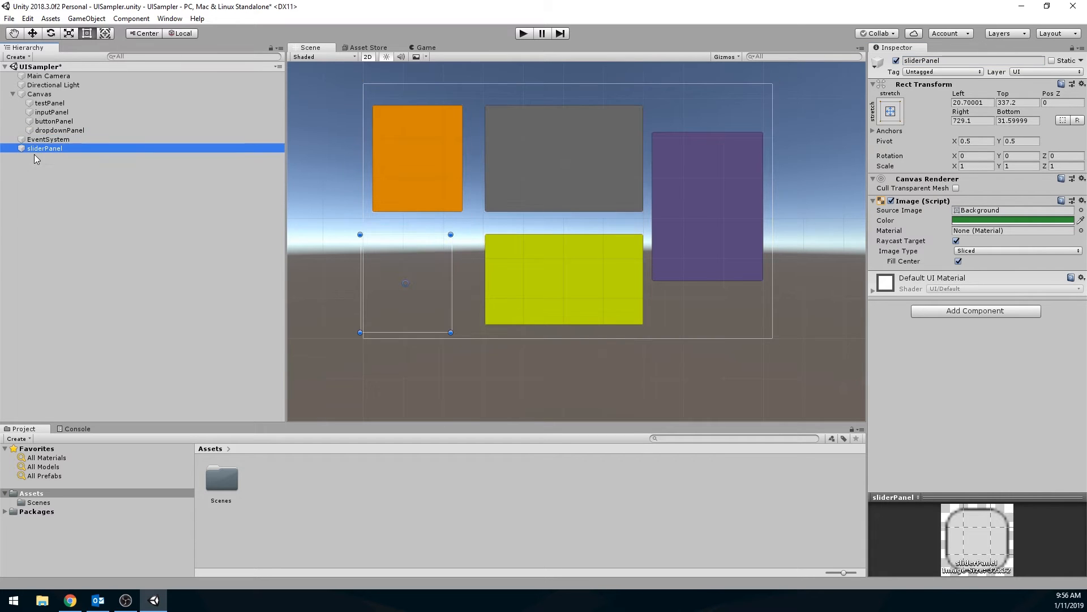
pyautogui.moveTo(42, 148); pyautogui.dragTo(44, 97)
pyautogui.moveTo(412, 253); pyautogui.dragTo(428, 246)
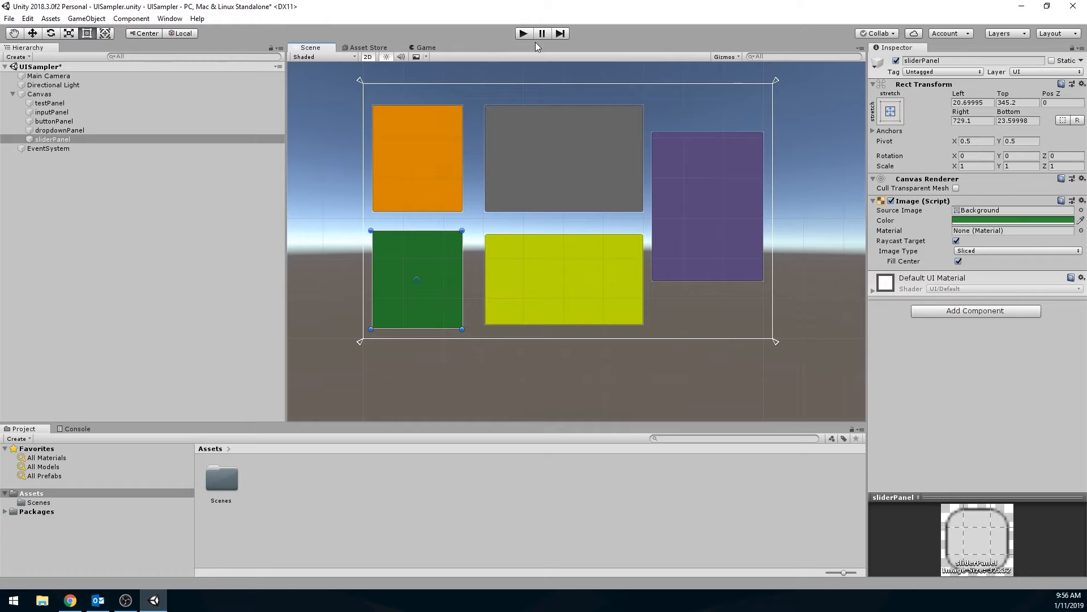
# Run the scene and preview the panel layout at a 5:4 aspect ratio.
pyautogui.click(523, 33)
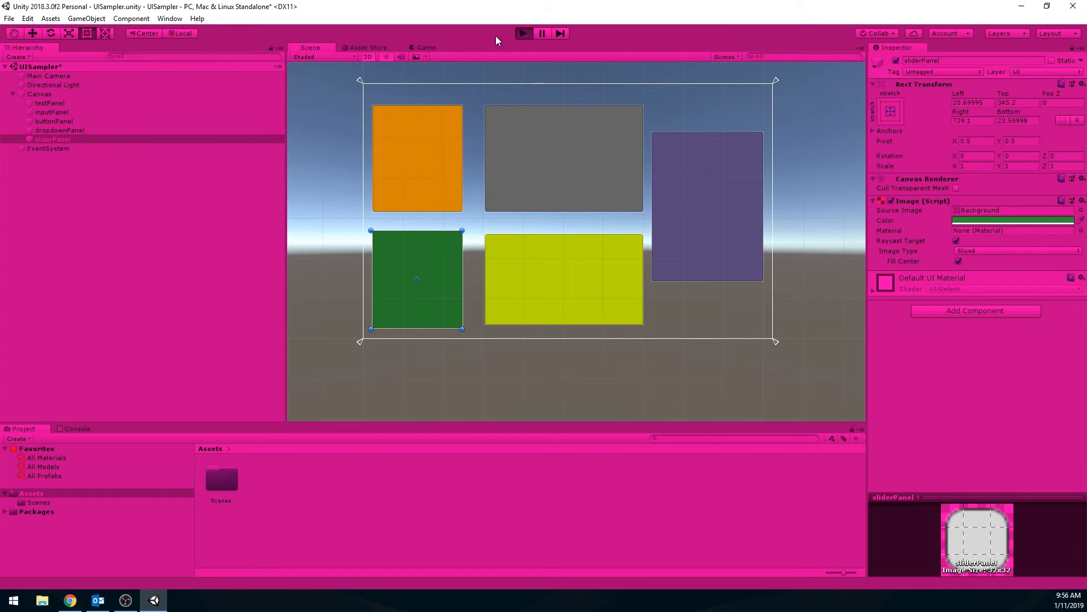
pyautogui.click(387, 57)
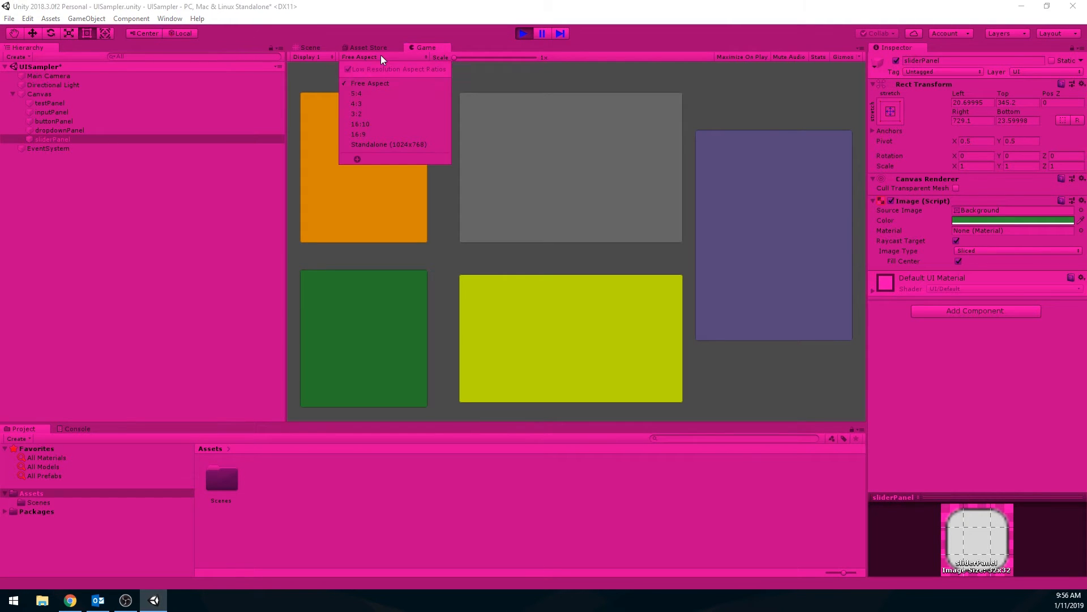
pyautogui.click(376, 94)
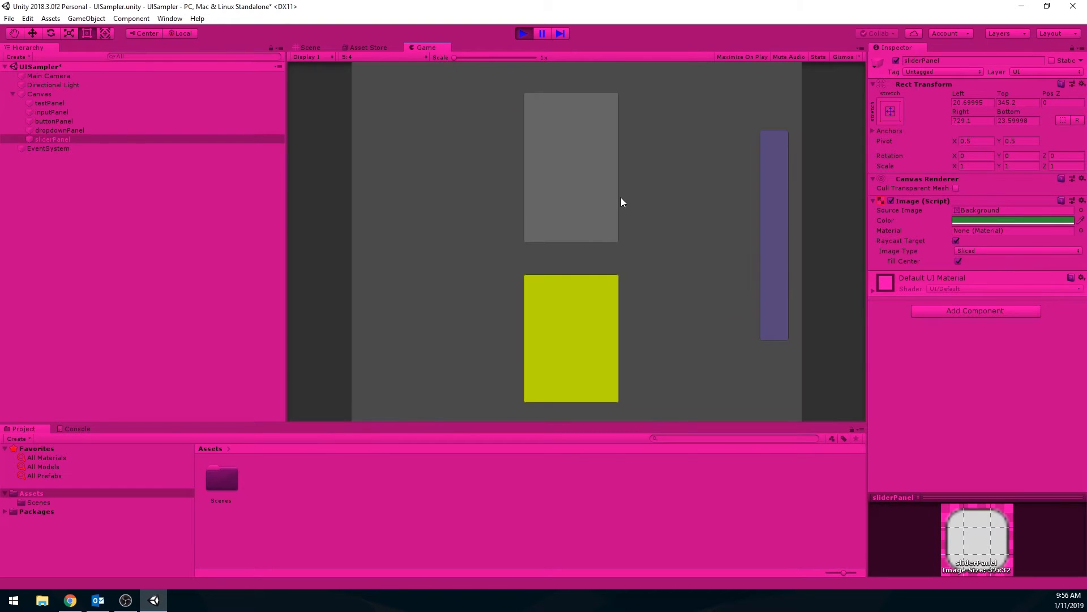
# Close the Asset Store view and end the play test in the Scene view, with the game preview set back to Free Aspect.
pyautogui.click(367, 48)
pyautogui.click(395, 48)
pyautogui.click(372, 55)
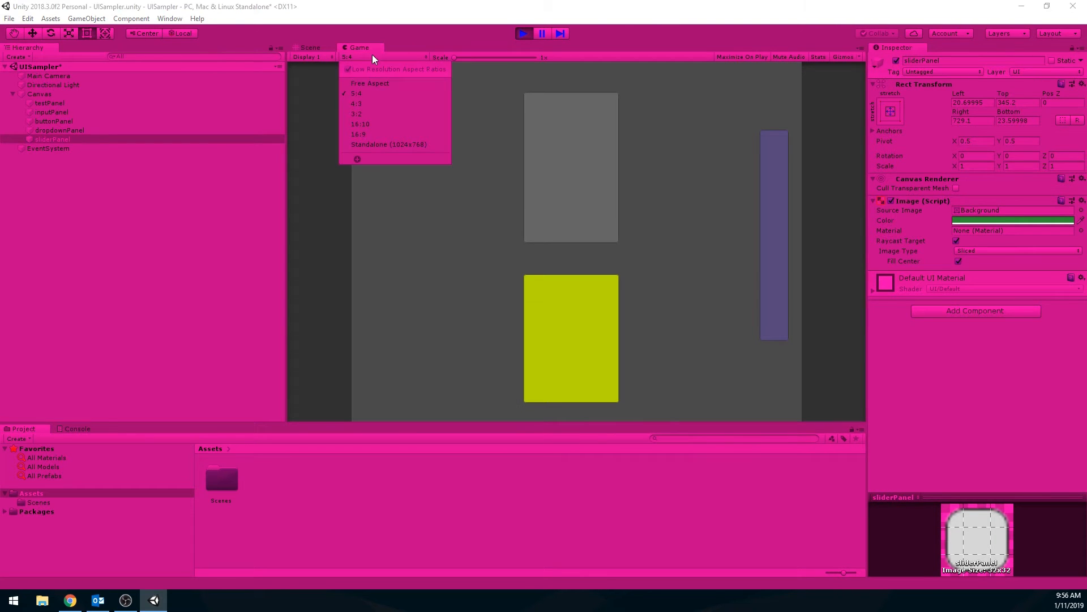
pyautogui.click(385, 82)
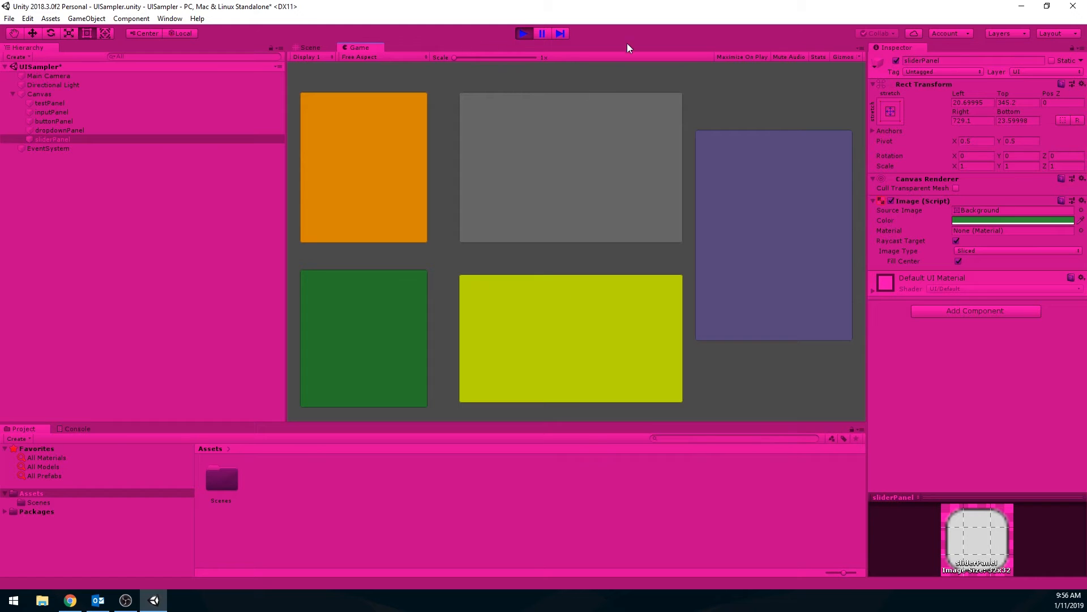
pyautogui.click(523, 34)
pyautogui.click(309, 48)
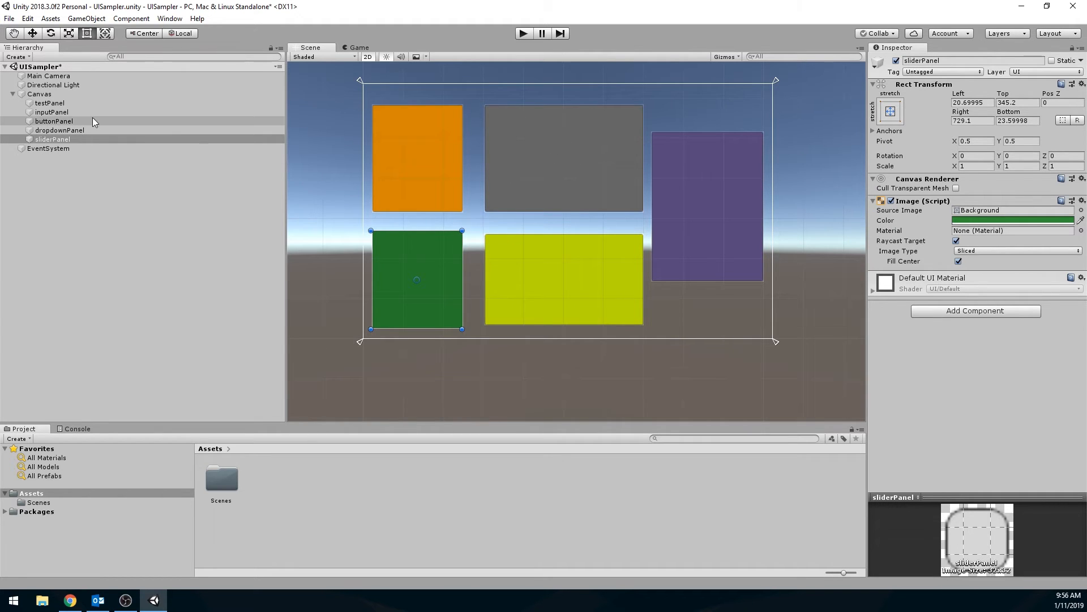
# Add a UI Text element inside testPanel and rename it as nameText.
pyautogui.click(57, 103)
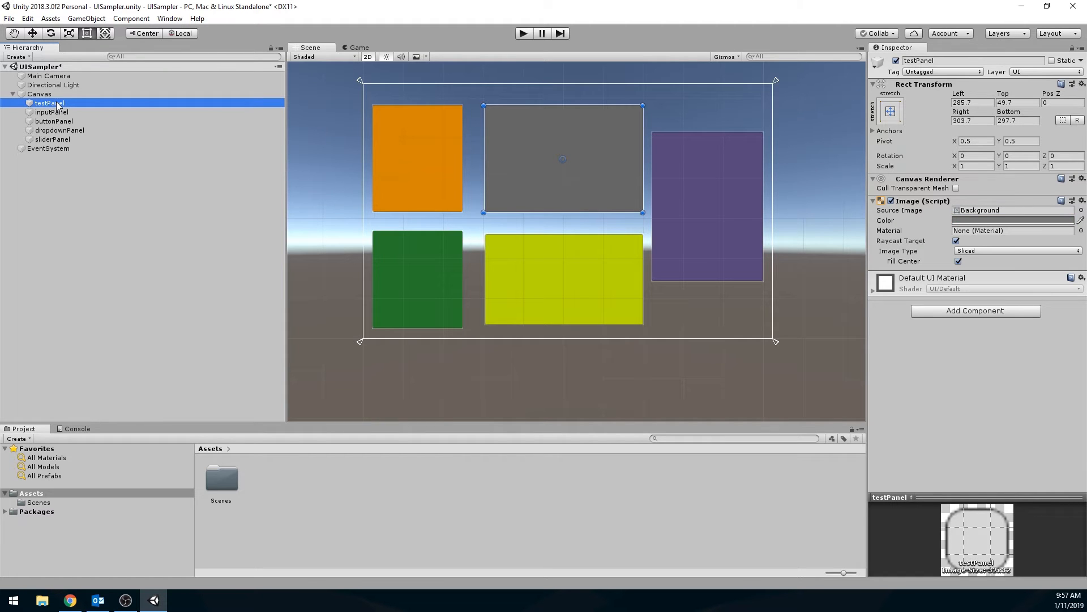
pyautogui.rightClick(57, 103)
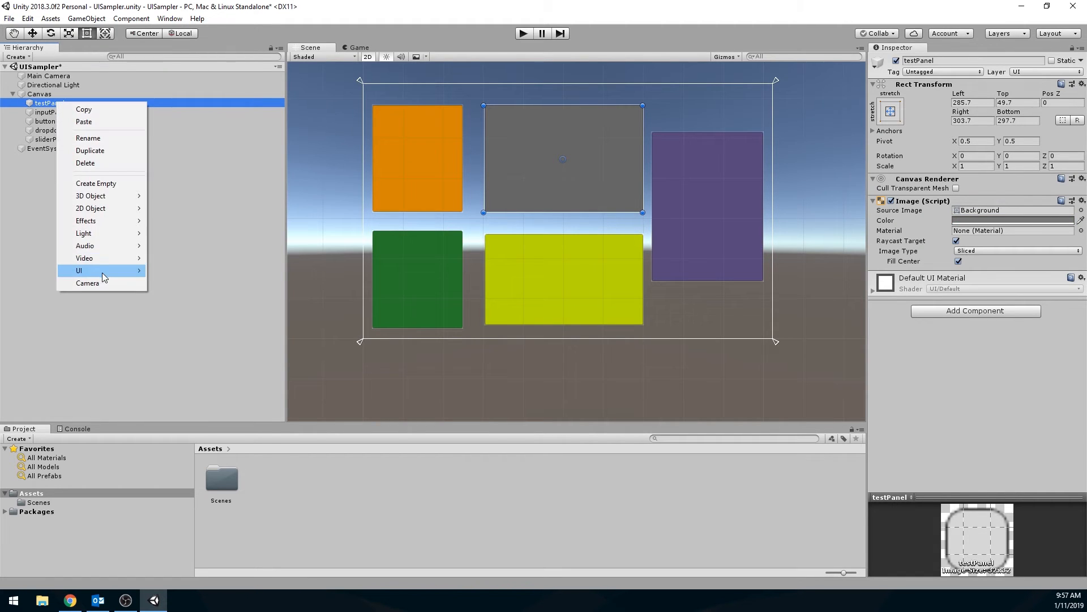
pyautogui.moveTo(103, 273)
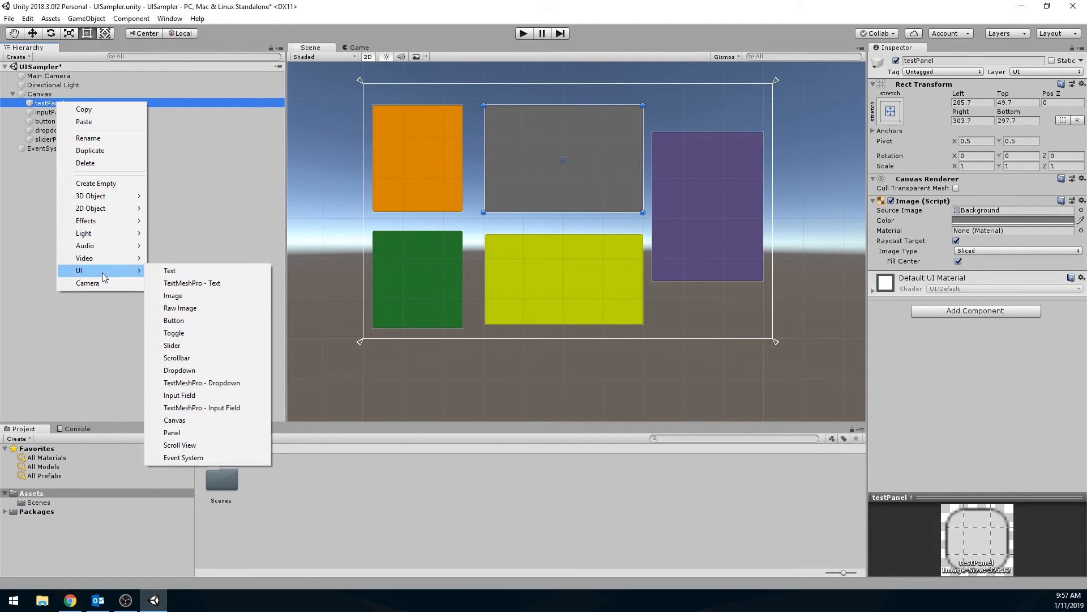
pyautogui.click(175, 274)
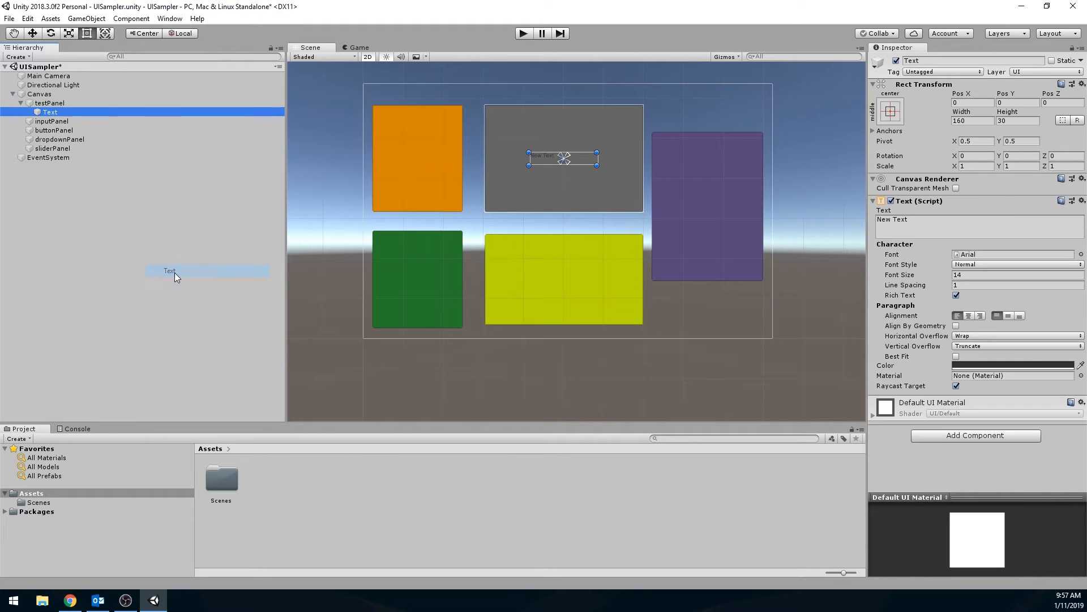
pyautogui.click(932, 61)
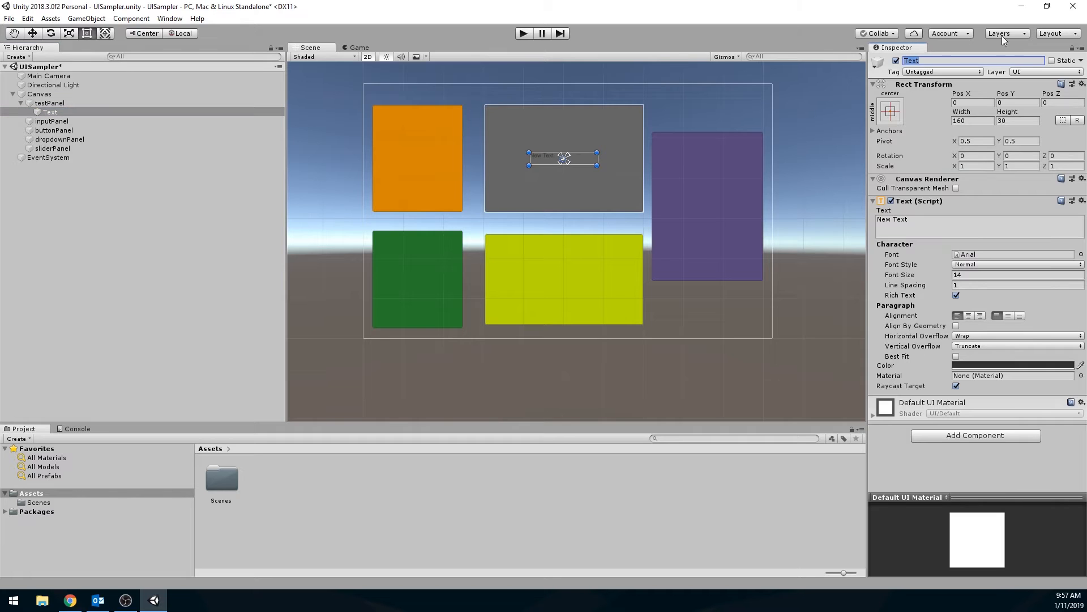
pyautogui.write('nameText')
pyautogui.press('Return')
# Move nameText near testPanel's upper edge, about Pos Y 94, and set its text to the author's full name in possessive form plus "UI Sampler".
pyautogui.moveTo(580, 156); pyautogui.dragTo(560, 116)
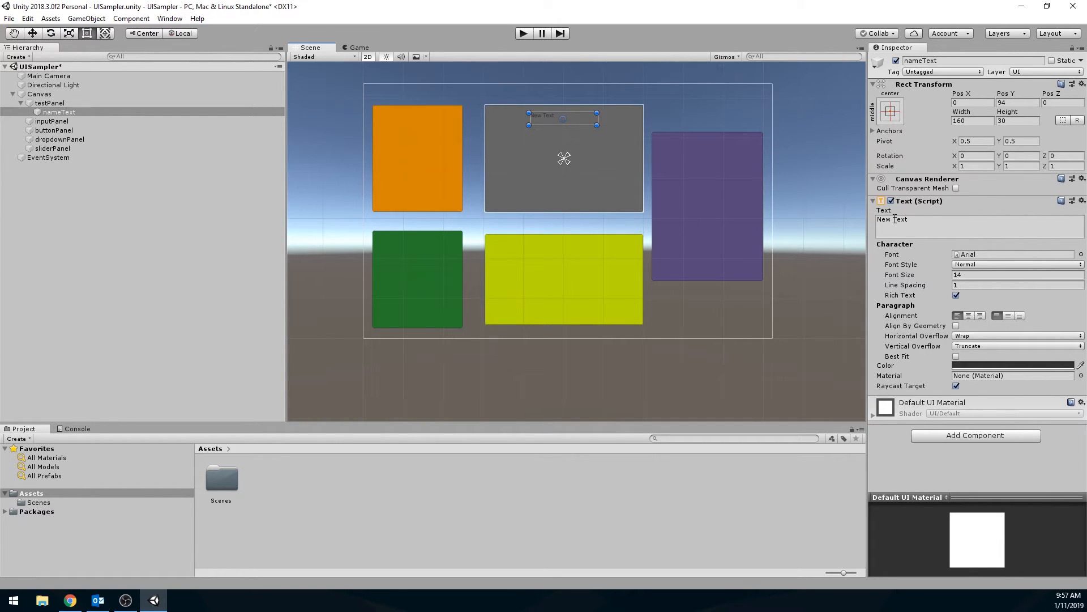
pyautogui.click(927, 222)
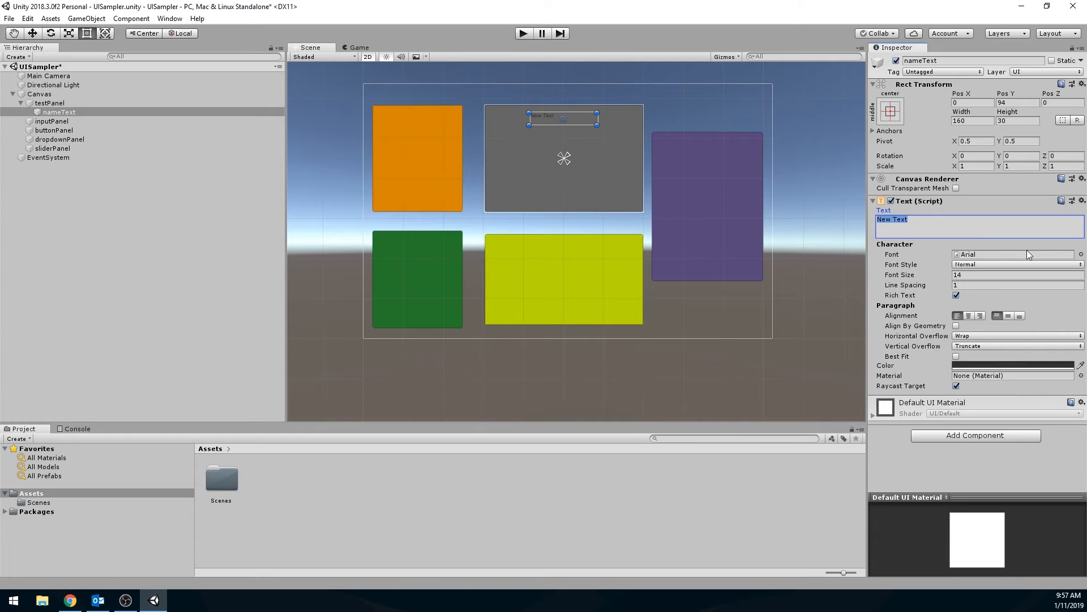
pyautogui.write("Amber Johnson's UI A")
pyautogui.press('BackSpace')
pyautogui.write('Sap')
pyautogui.press('BackSpace')
pyautogui.write('mpler')
# Set nameText's font size to 24 and enlarge its box to about 338 by 39 at about Pos Y 93.
pyautogui.moveTo(598, 126)
pyautogui.mouseDown()
pyautogui.moveTo(553, 124)
pyautogui.moveTo(638, 139)
pyautogui.moveTo(589, 120)
pyautogui.mouseUp()
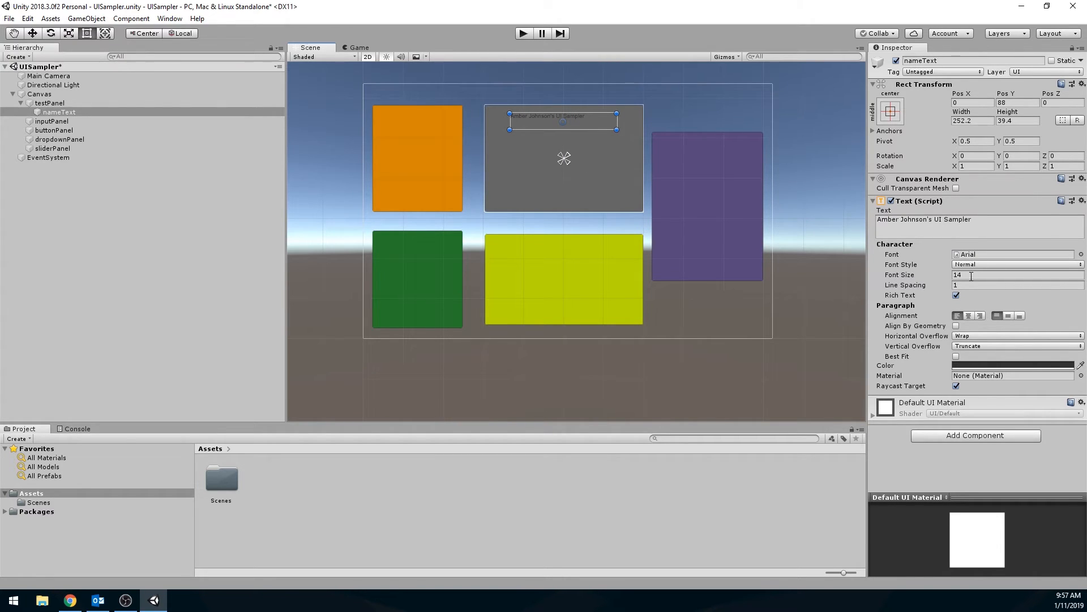
pyautogui.click(912, 275)
pyautogui.write('24')
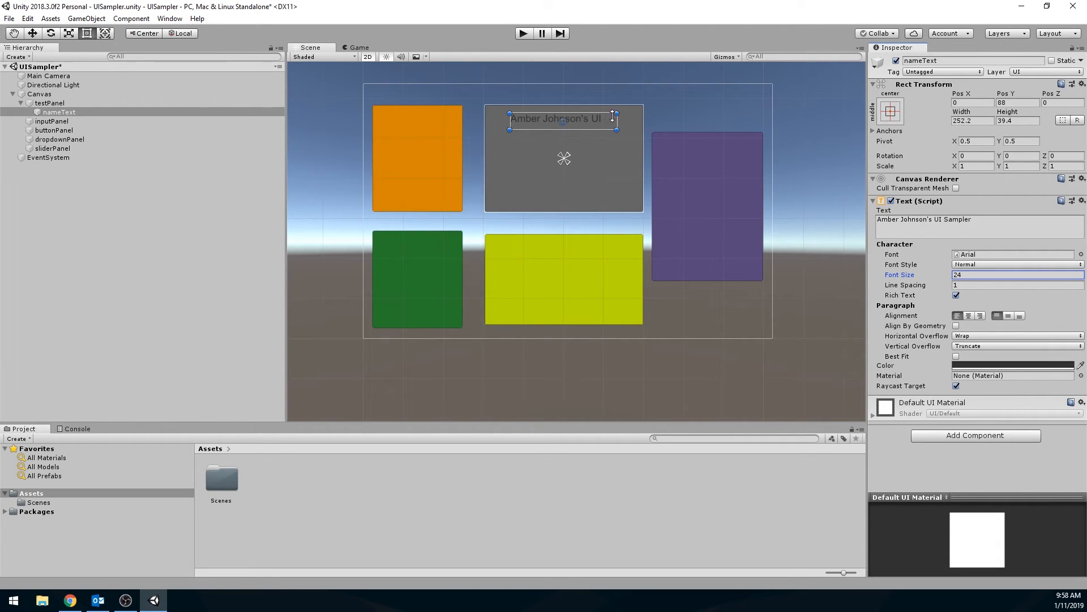
pyautogui.moveTo(614, 116)
pyautogui.mouseDown()
pyautogui.moveTo(661, 117)
pyautogui.moveTo(597, 114)
pyautogui.mouseUp()
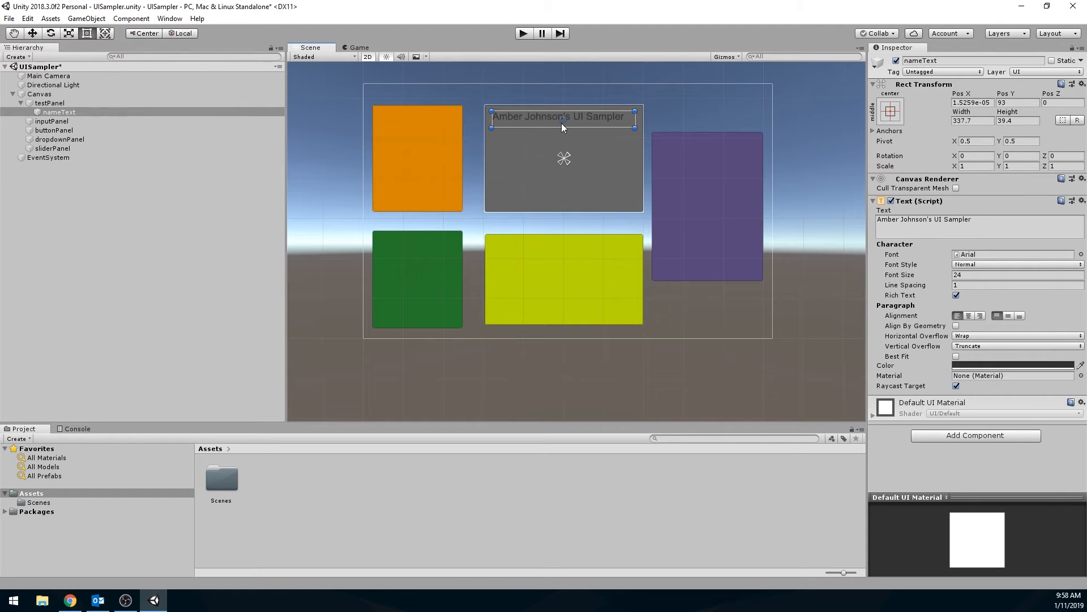
# Center nameText's text horizontally and keep nameText selected.
pyautogui.click(968, 315)
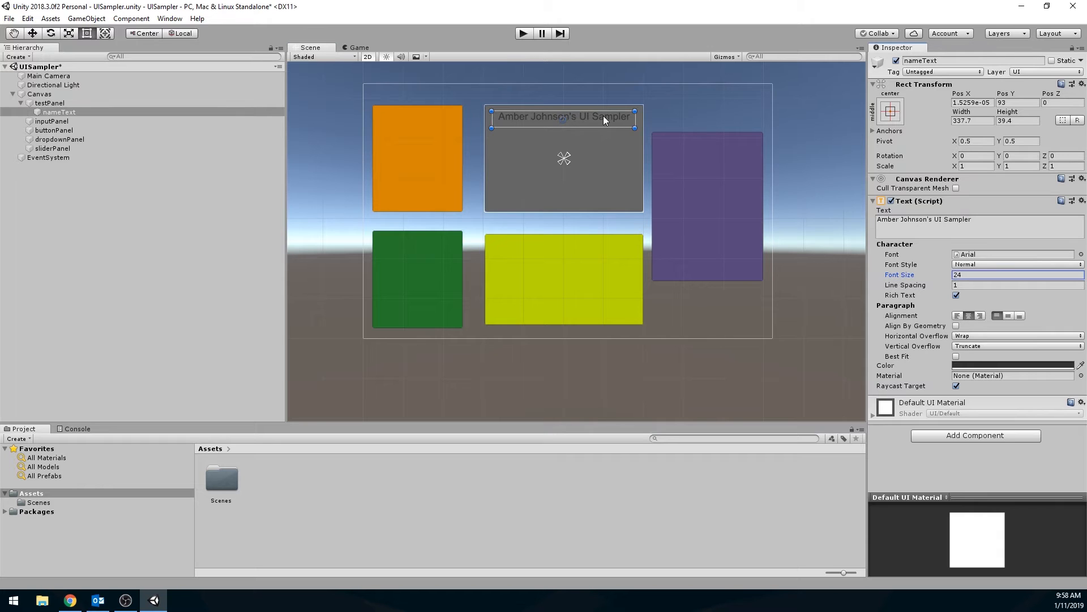
pyautogui.click(603, 115)
pyautogui.click(606, 116)
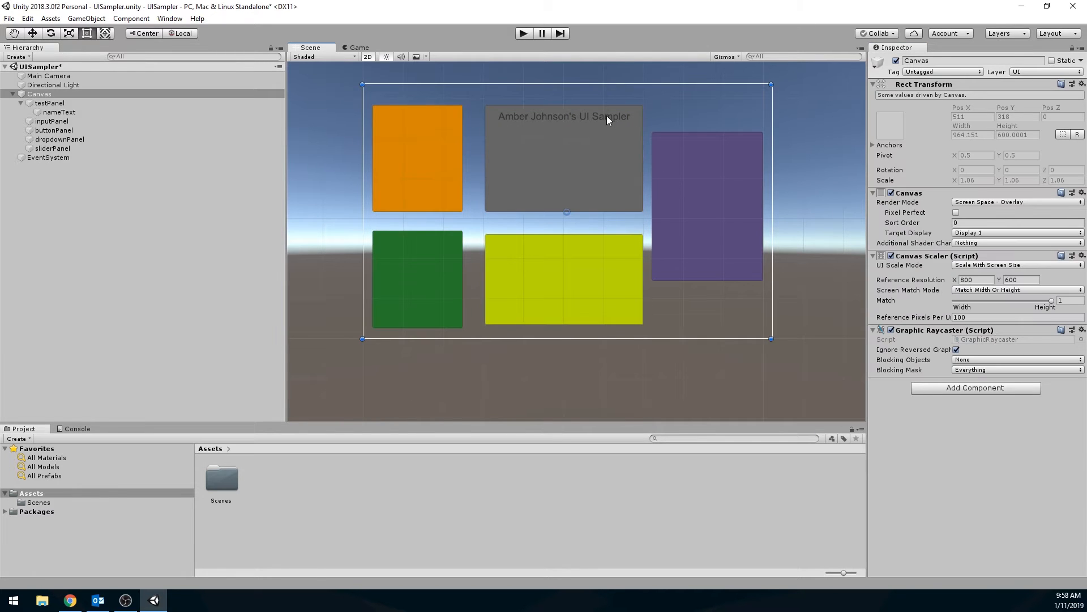
pyautogui.click(64, 112)
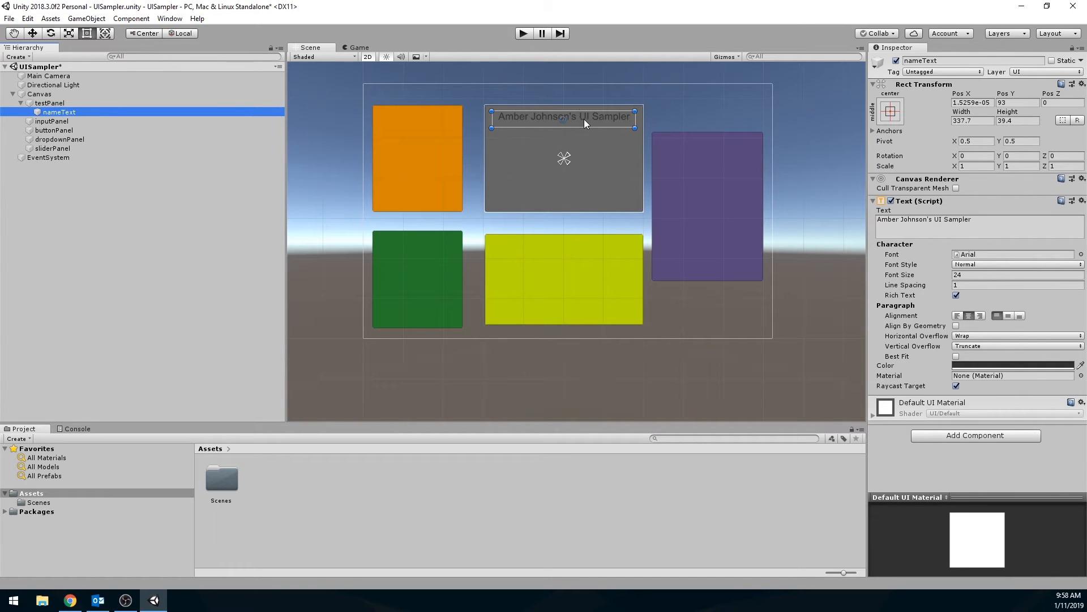
# Set nameText's color to white (FFFFFF).
pyautogui.click(972, 365)
pyautogui.moveTo(374, 274); pyautogui.dragTo(335, 233)
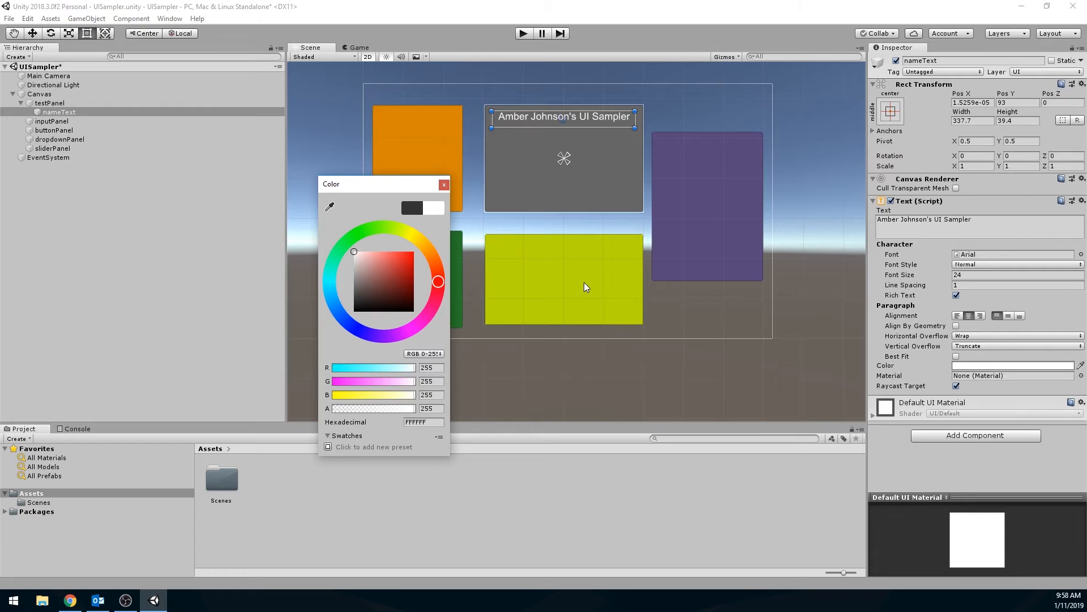
pyautogui.click(444, 184)
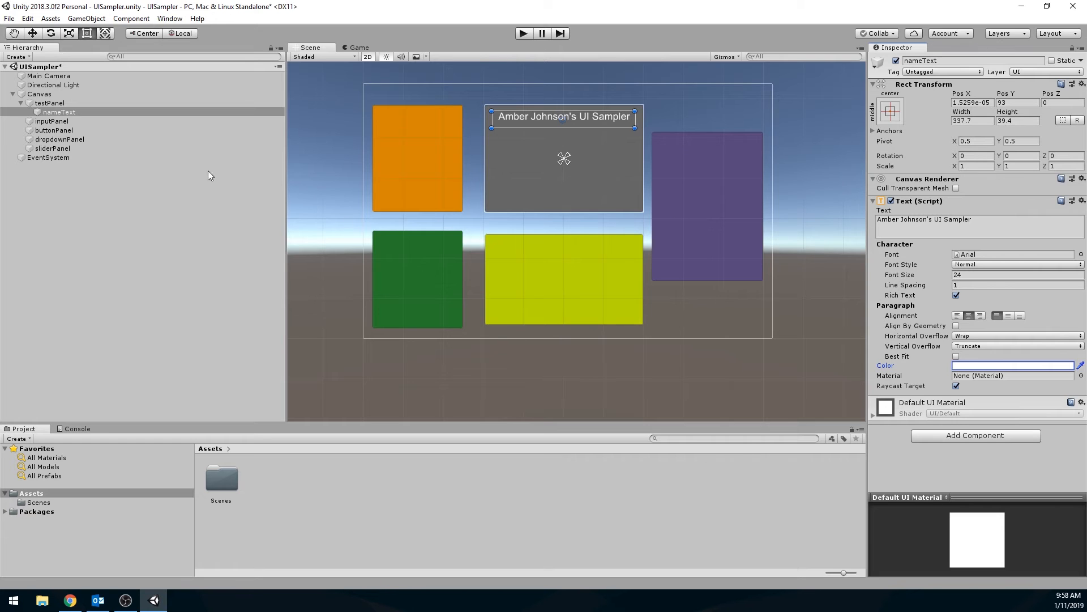
# Duplicate nameText, place the copy lower in testPanel at about Pos X 7, Pos Y -20, and rename it as testText.
pyautogui.rightClick(66, 112)
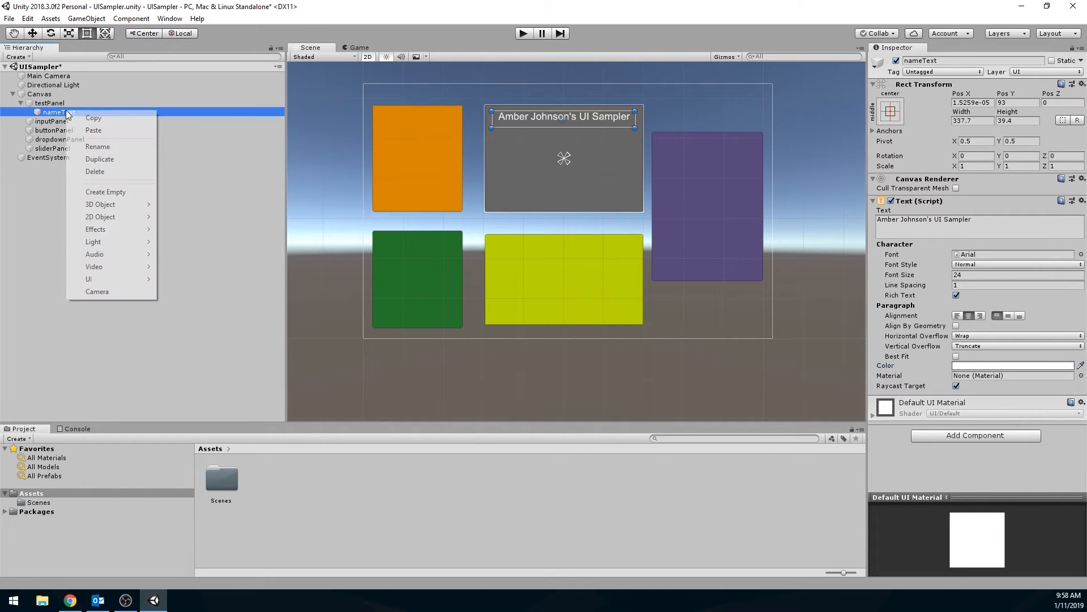
pyautogui.click(108, 159)
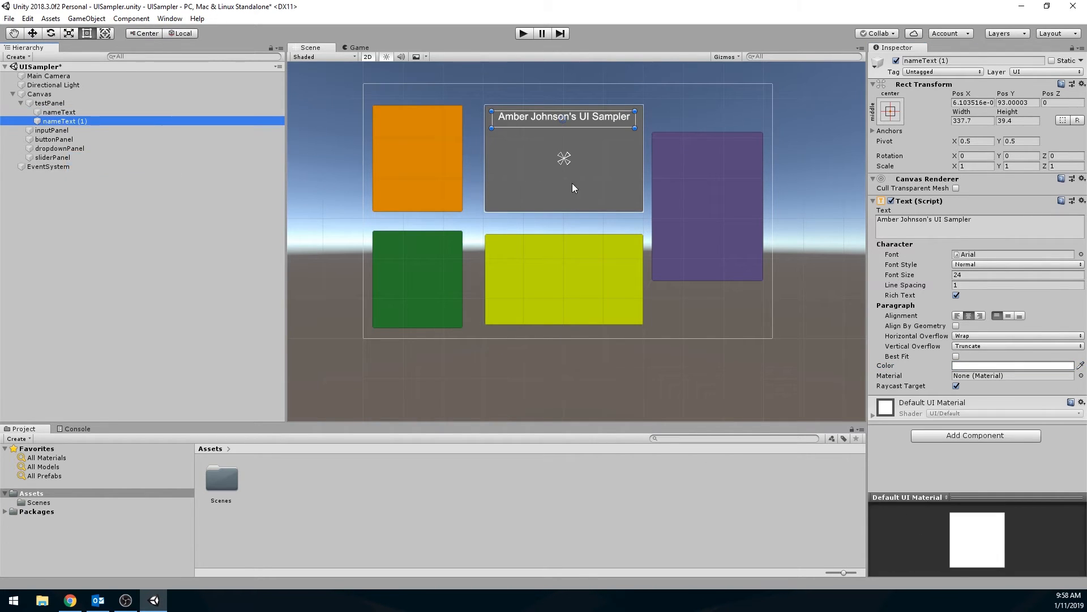
pyautogui.moveTo(549, 124); pyautogui.dragTo(546, 165)
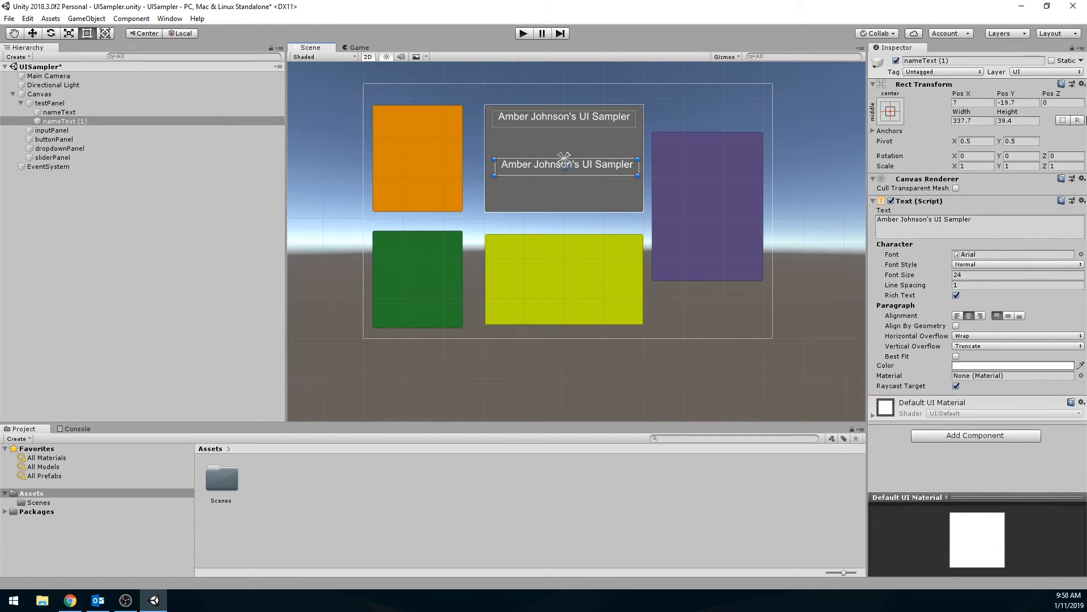
pyautogui.click(968, 59)
pyautogui.write('testText')
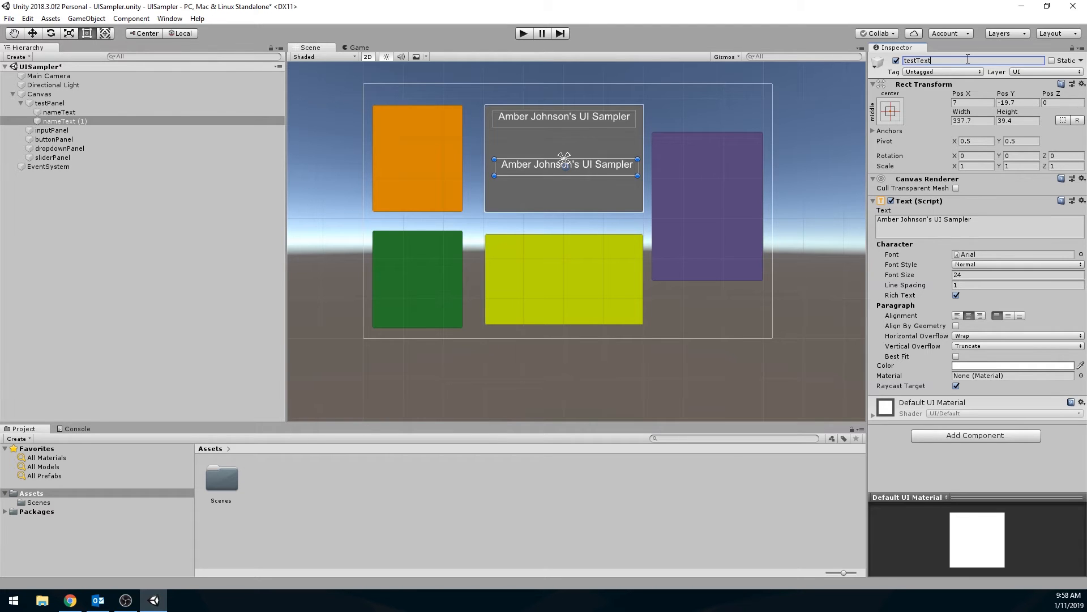
pyautogui.press('Return')
# Set testText's text to "Test" and its font size to 36.
pyautogui.click(986, 224)
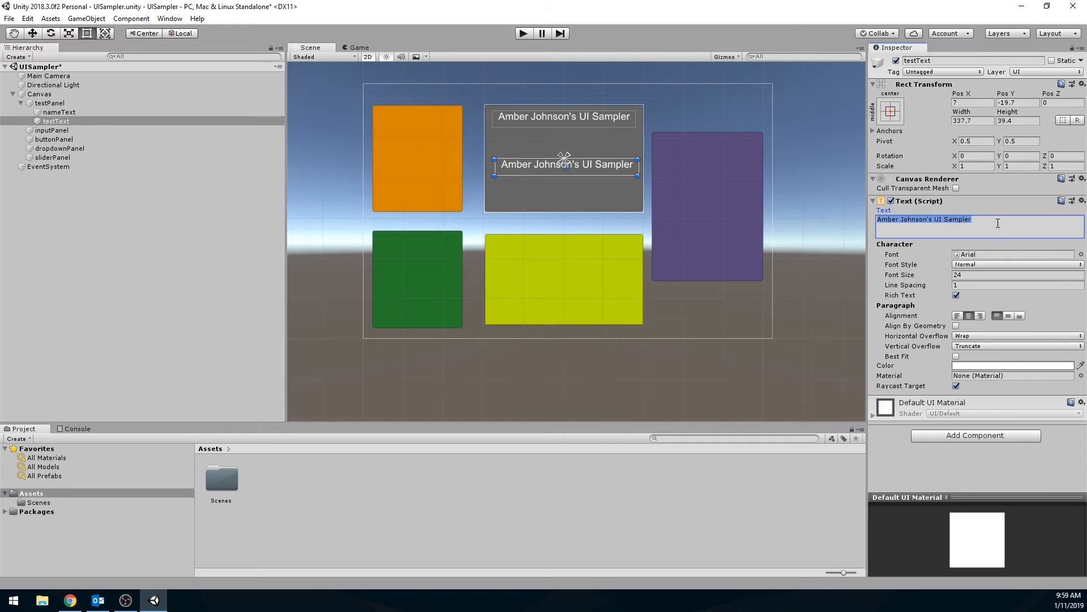
pyautogui.write('Test')
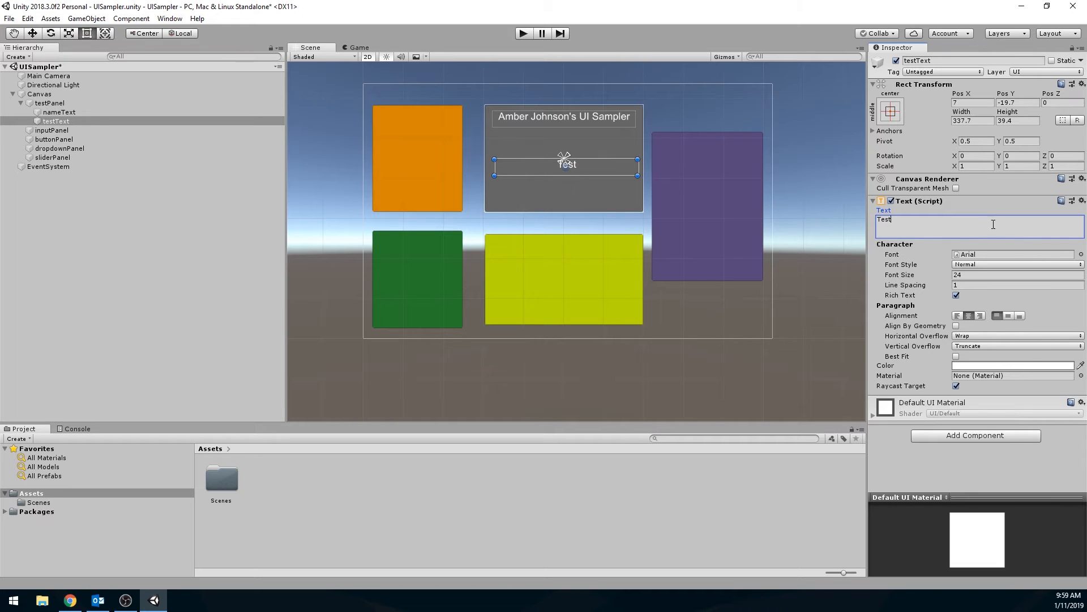
pyautogui.click(971, 276)
pyautogui.write('36')
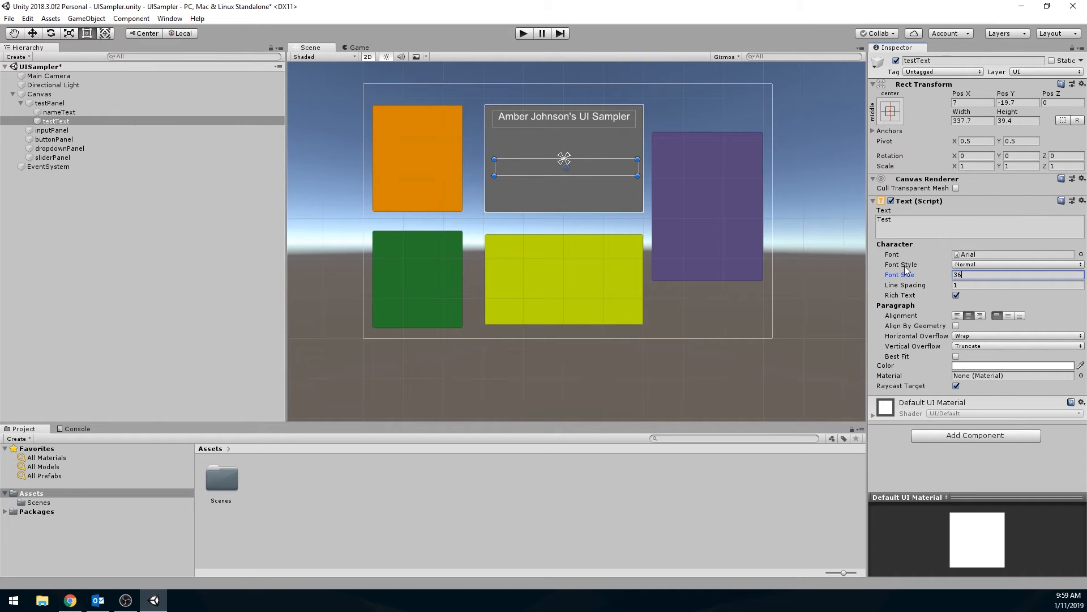
# Resize testText's box to about 162 by 89, centered in testPanel at about Pos Y -22, and align its text to the vertical middle.
pyautogui.click(997, 225)
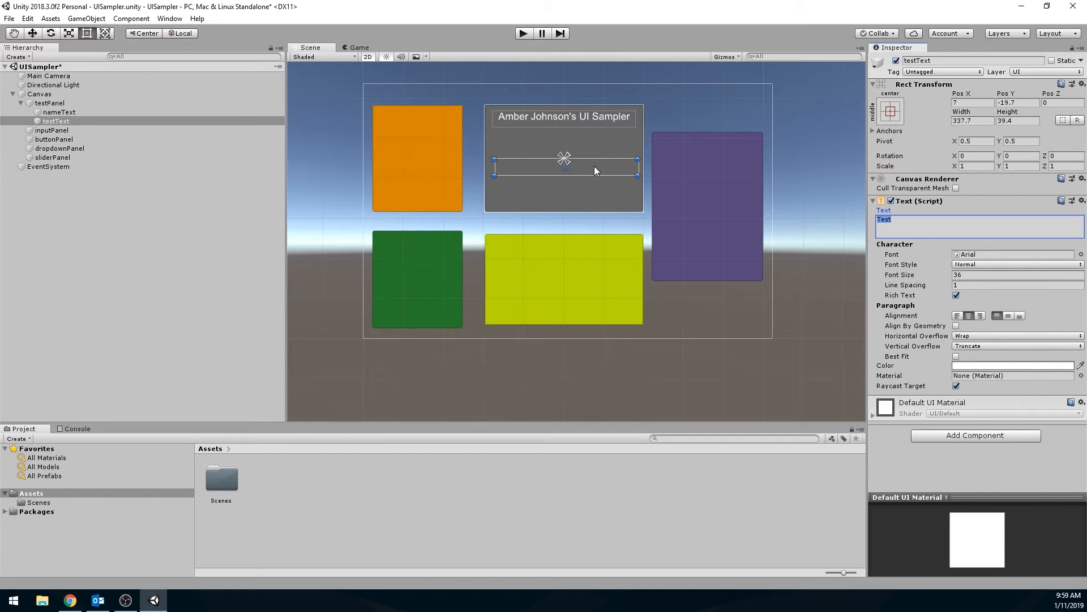
pyautogui.moveTo(589, 176)
pyautogui.mouseDown()
pyautogui.moveTo(589, 196)
pyautogui.moveTo(623, 174)
pyautogui.moveTo(564, 174)
pyautogui.moveTo(586, 167)
pyautogui.mouseUp()
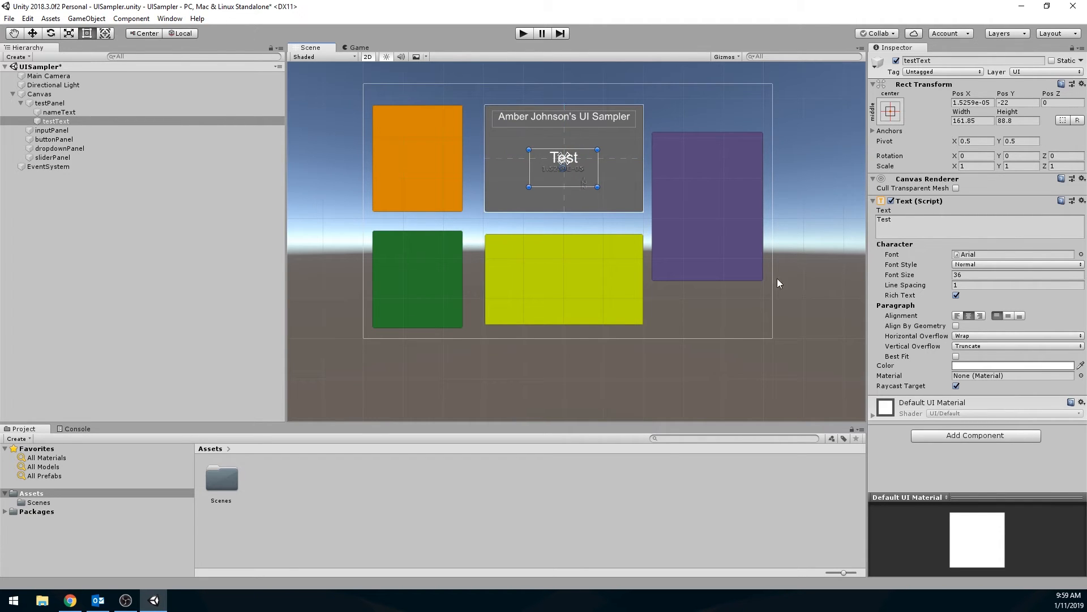
pyautogui.click(1008, 315)
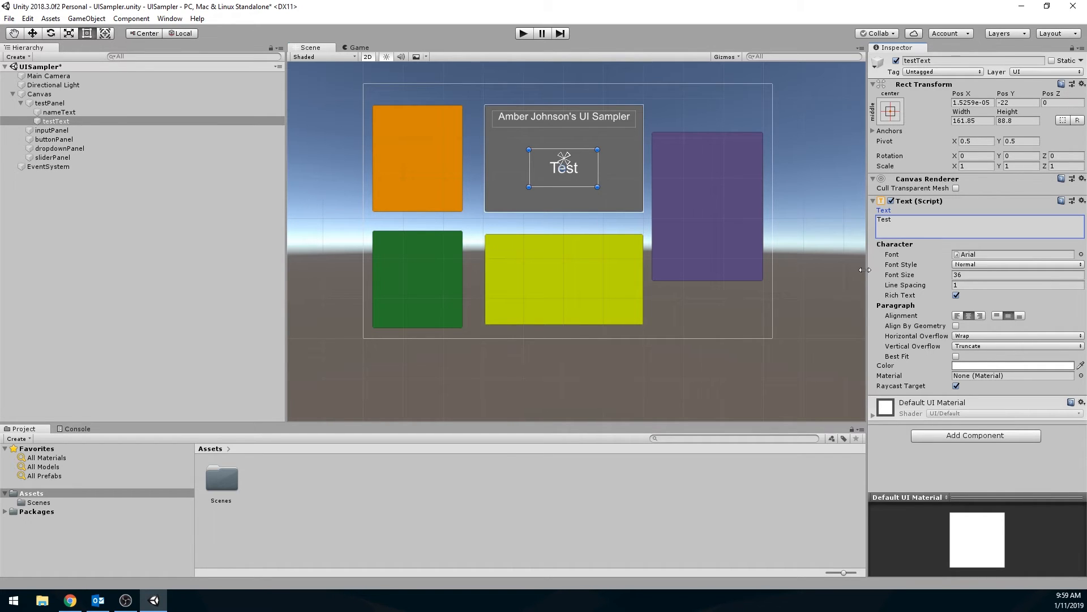
# Set testText's font size to 48 and shift it to about Pos X -7, Pos Y -17.
pyautogui.click(910, 272)
pyautogui.write('48')
pyautogui.click(584, 159)
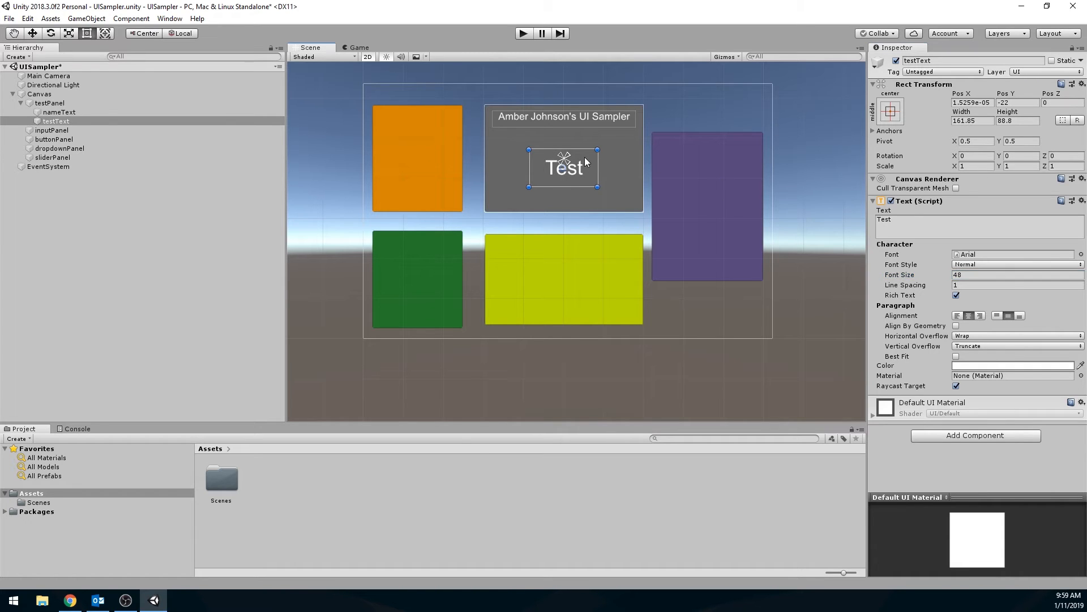
pyautogui.moveTo(585, 160); pyautogui.dragTo(579, 163)
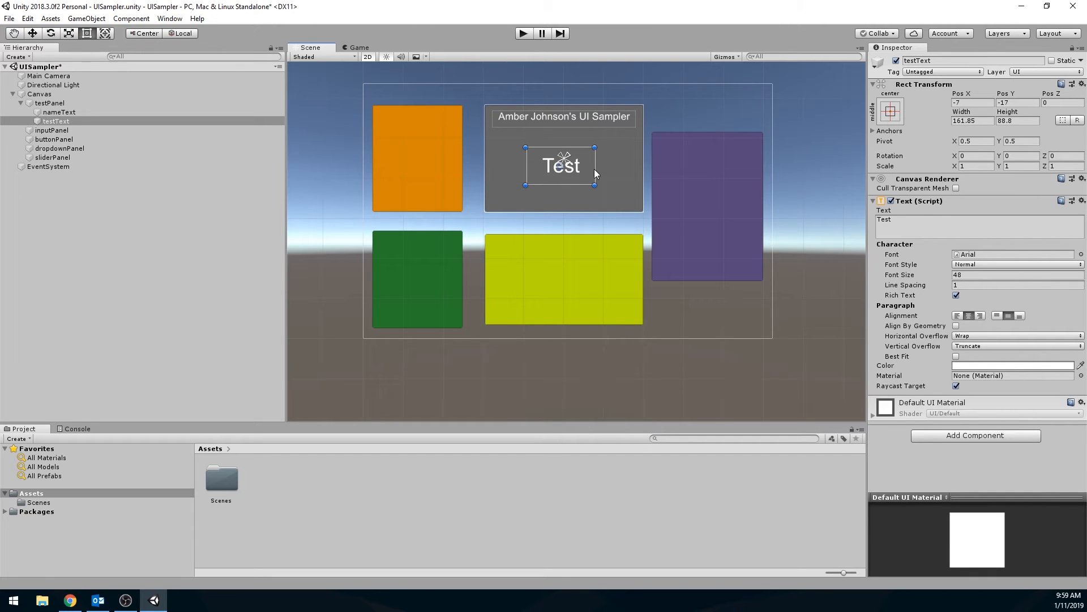
# Add a UI Text element inside inputPanel reading "Inputs" with font size 20.
pyautogui.click(20, 104)
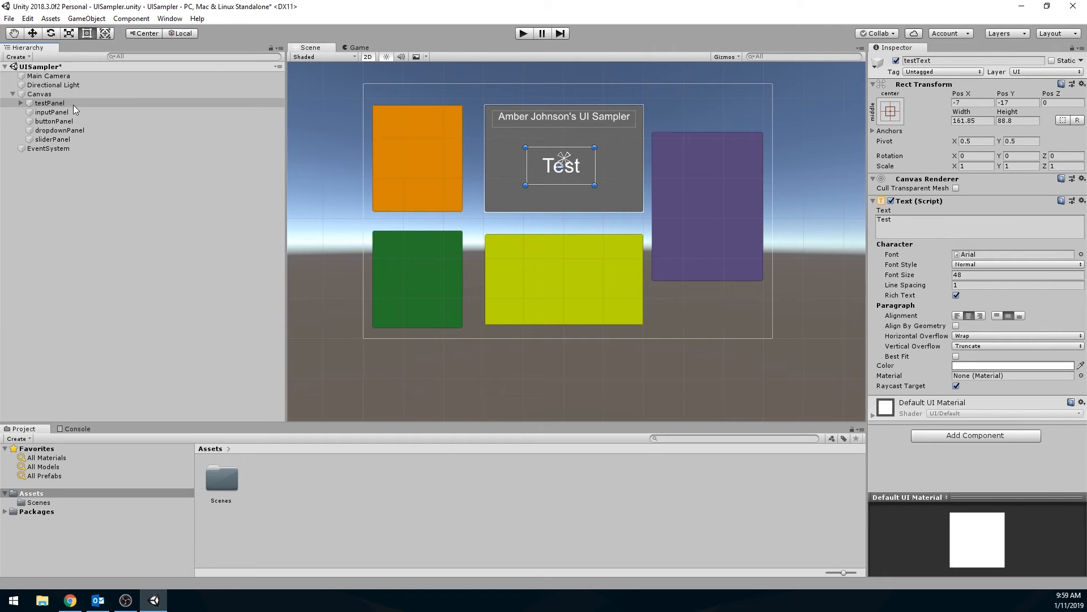
pyautogui.click(57, 113)
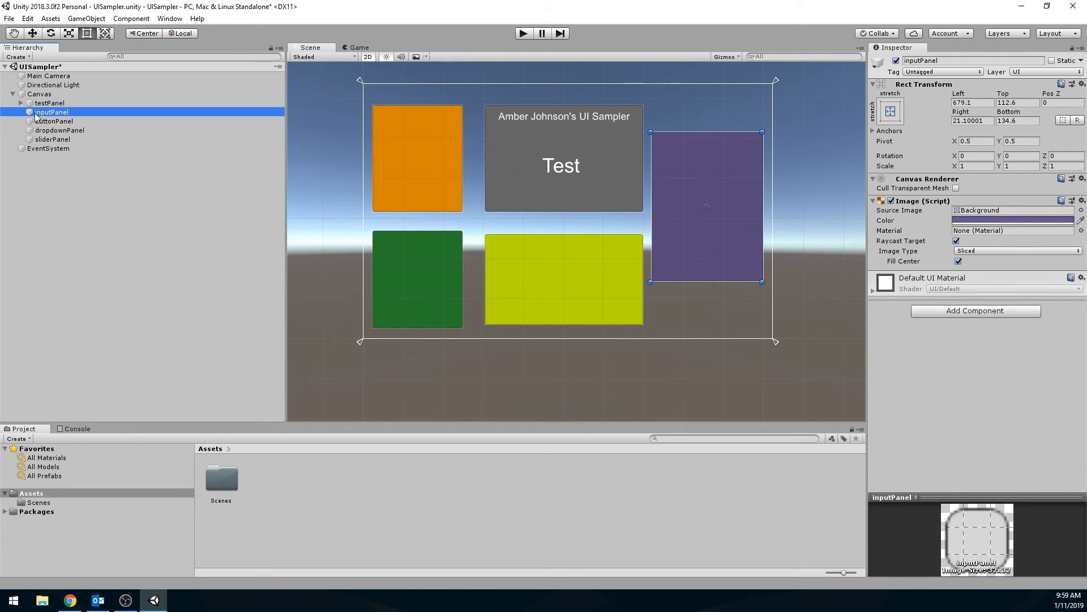
pyautogui.rightClick(57, 113)
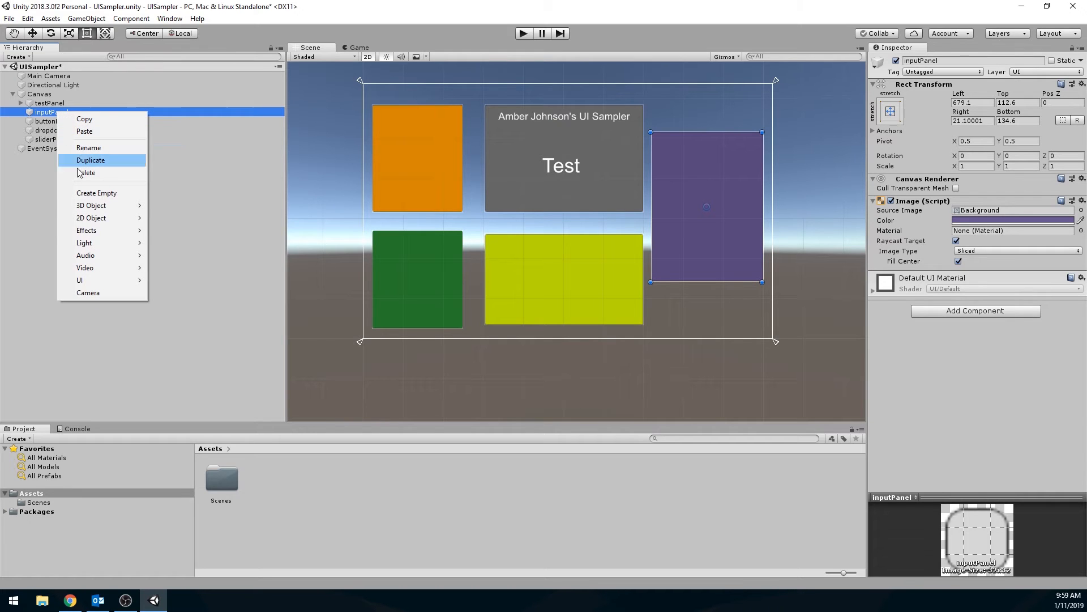
pyautogui.moveTo(88, 285)
pyautogui.click(170, 281)
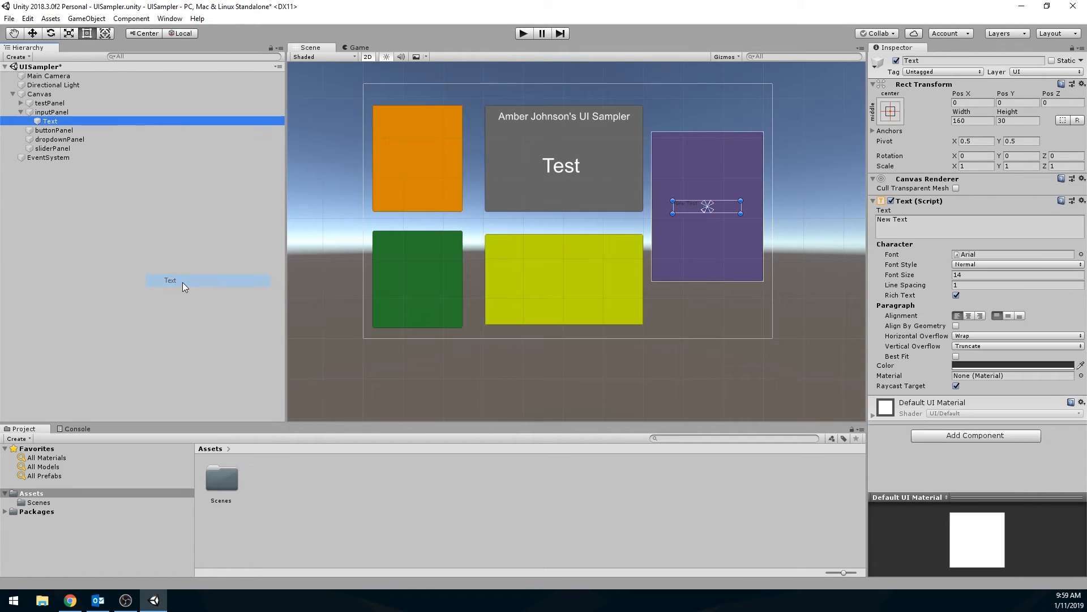
pyautogui.click(983, 227)
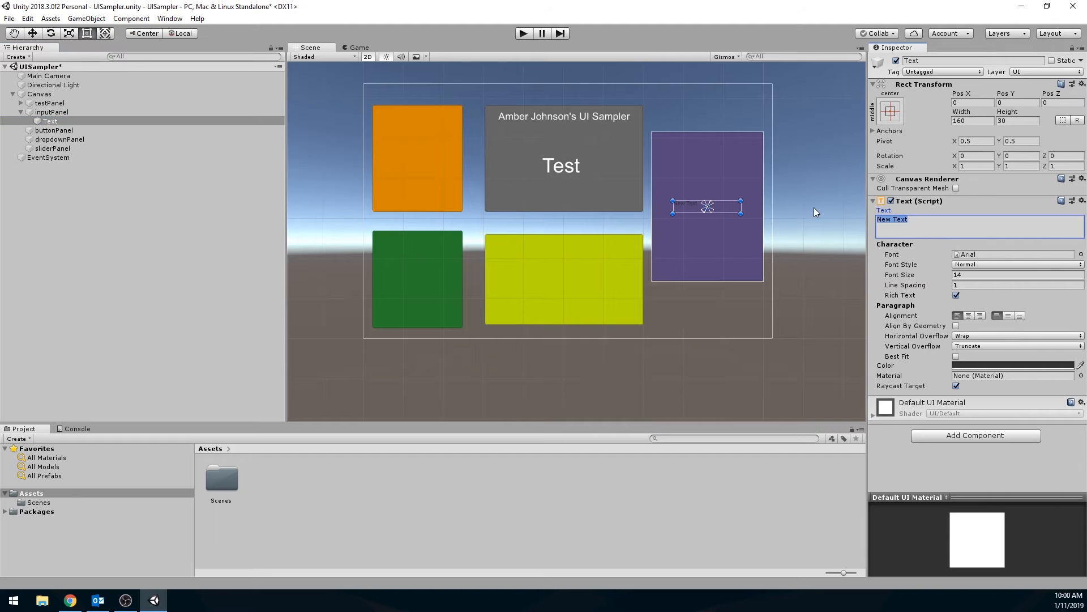
pyautogui.write('Inputs')
pyautogui.click(967, 275)
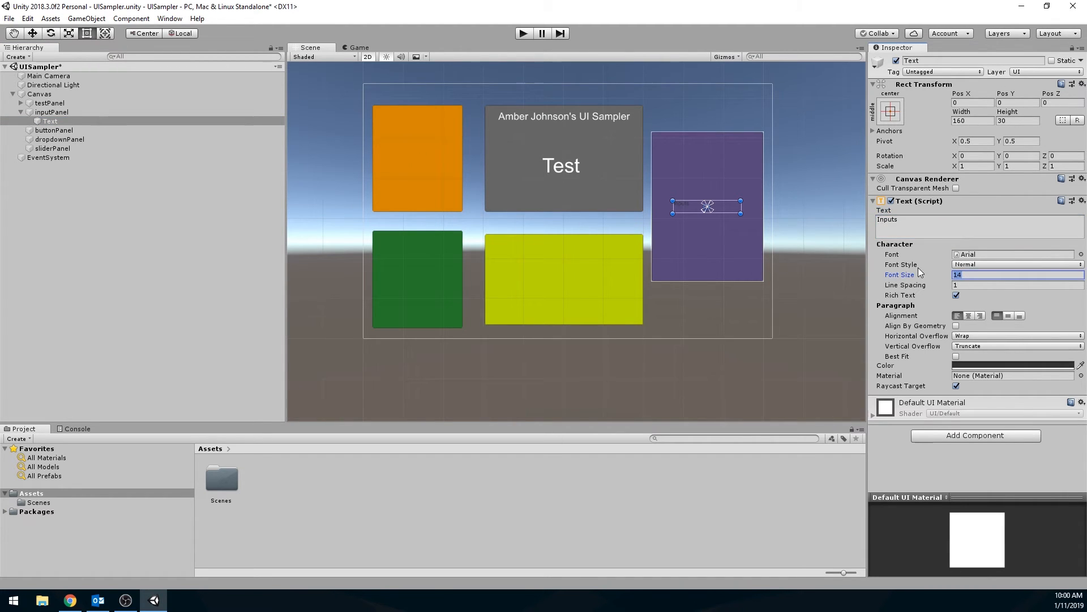
pyautogui.write('20')
# Color the Inputs label white and fit it into inputPanel's upper-left corner at about Pos X -47, Pos Y 159, with a height of about 25.
pyautogui.click(973, 367)
pyautogui.click(375, 261)
pyautogui.click(458, 182)
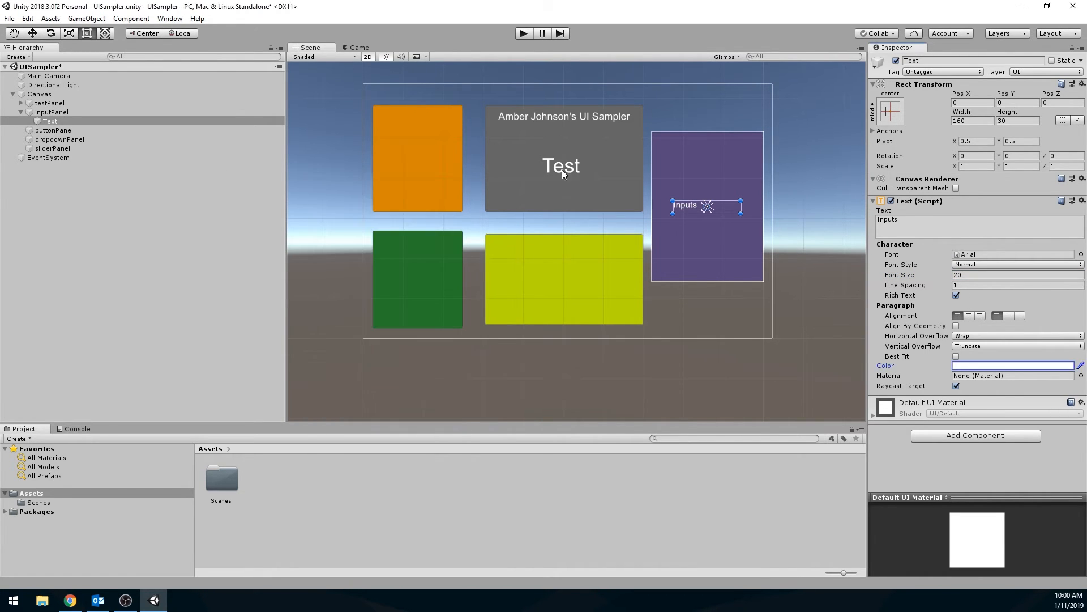
pyautogui.moveTo(684, 203); pyautogui.dragTo(662, 137)
pyautogui.click(665, 138)
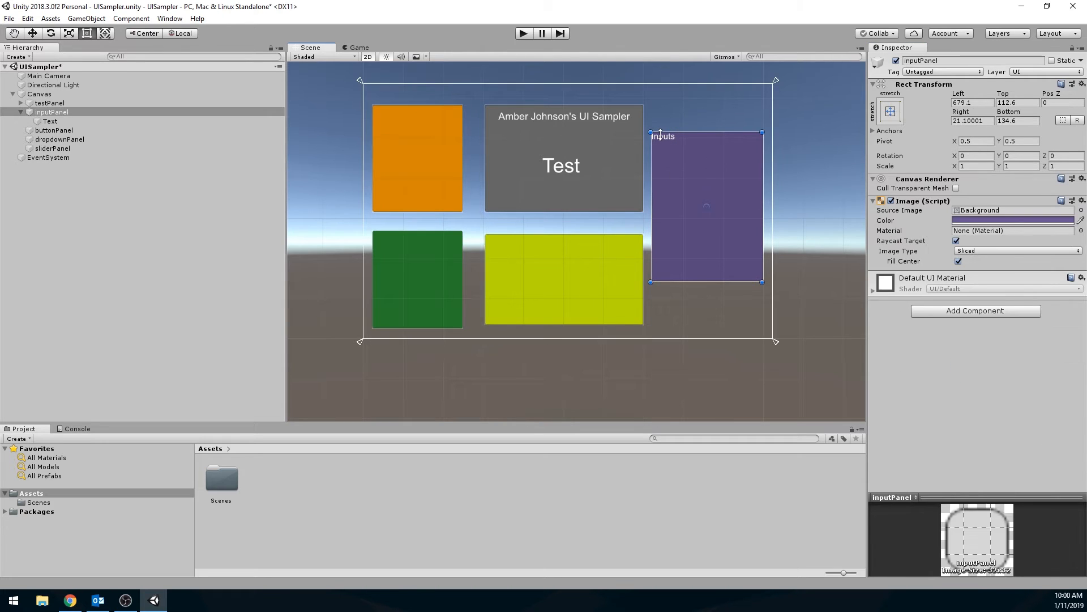
pyautogui.click(663, 137)
pyautogui.moveTo(671, 135); pyautogui.dragTo(670, 138)
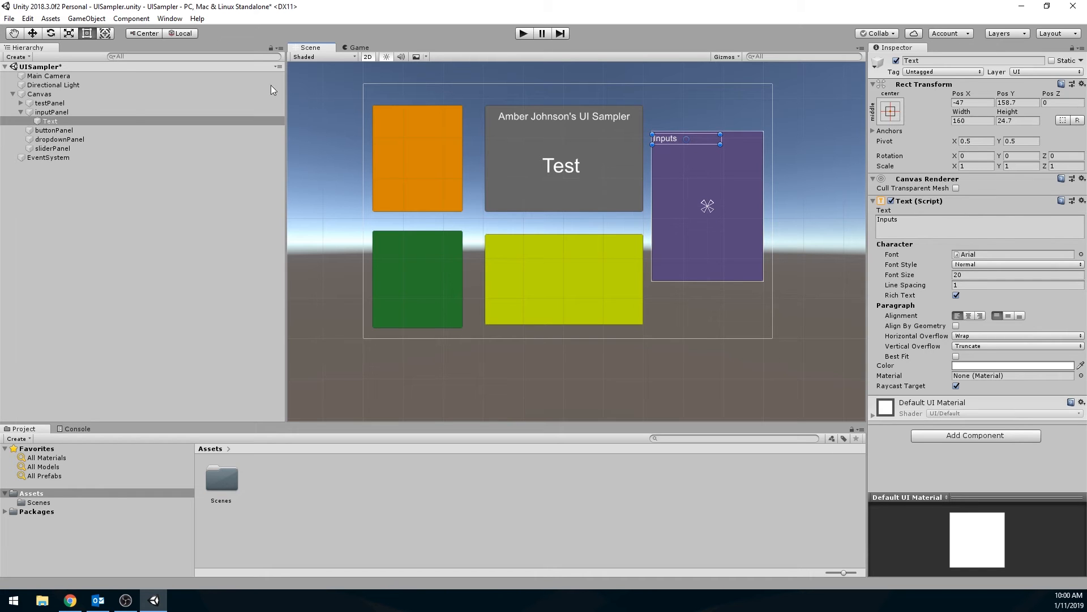
# Add a UI Text element inside buttonPanel reading "Buttons" with font size 20.
pyautogui.click(48, 131)
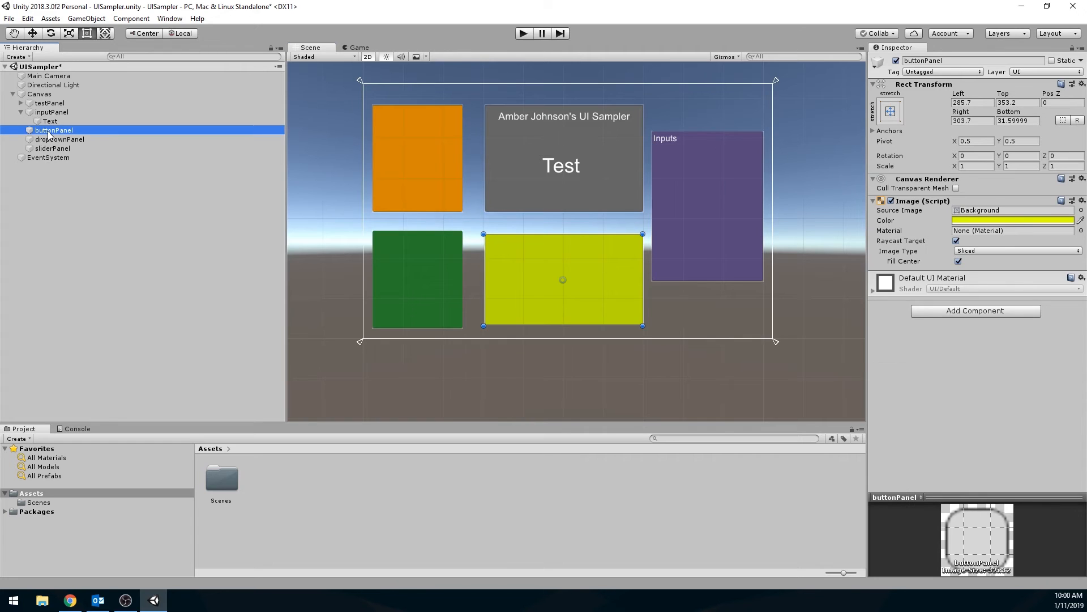
pyautogui.rightClick(48, 135)
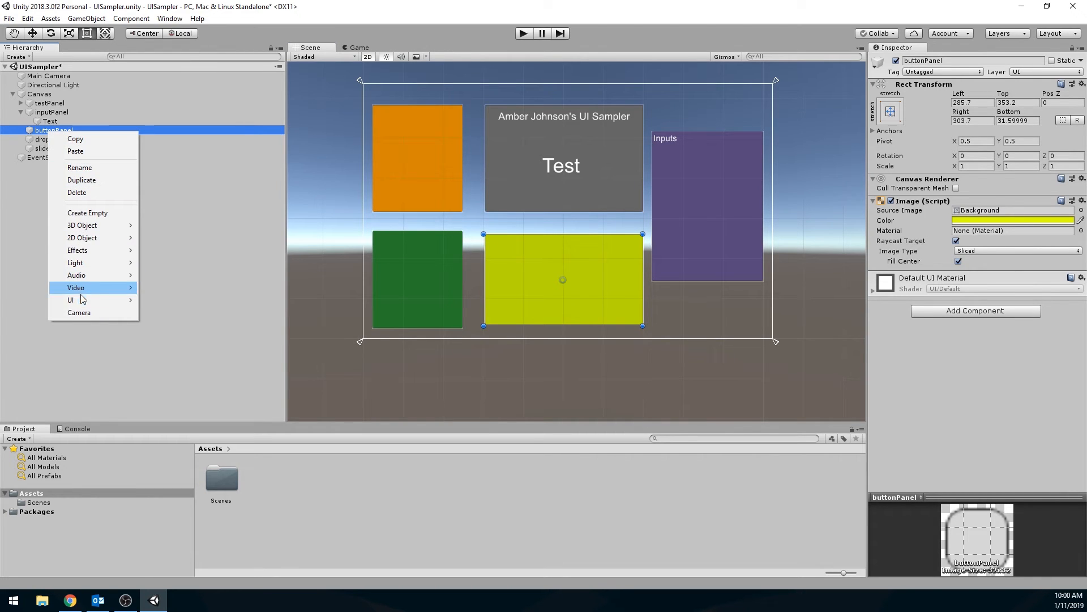
pyautogui.moveTo(90, 299)
pyautogui.click(170, 301)
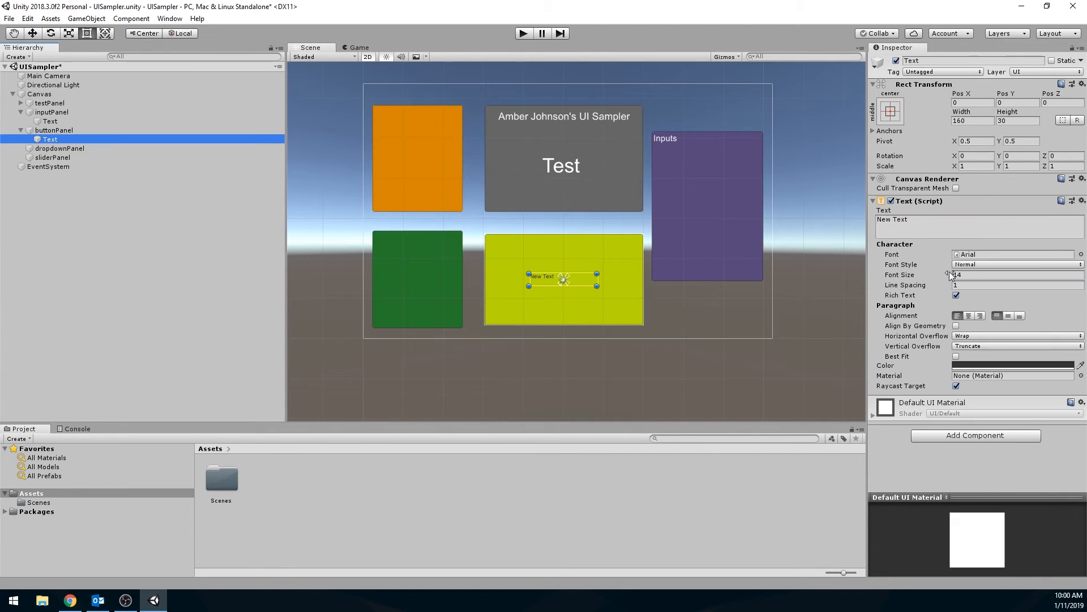
pyautogui.click(940, 227)
pyautogui.write('Buttons')
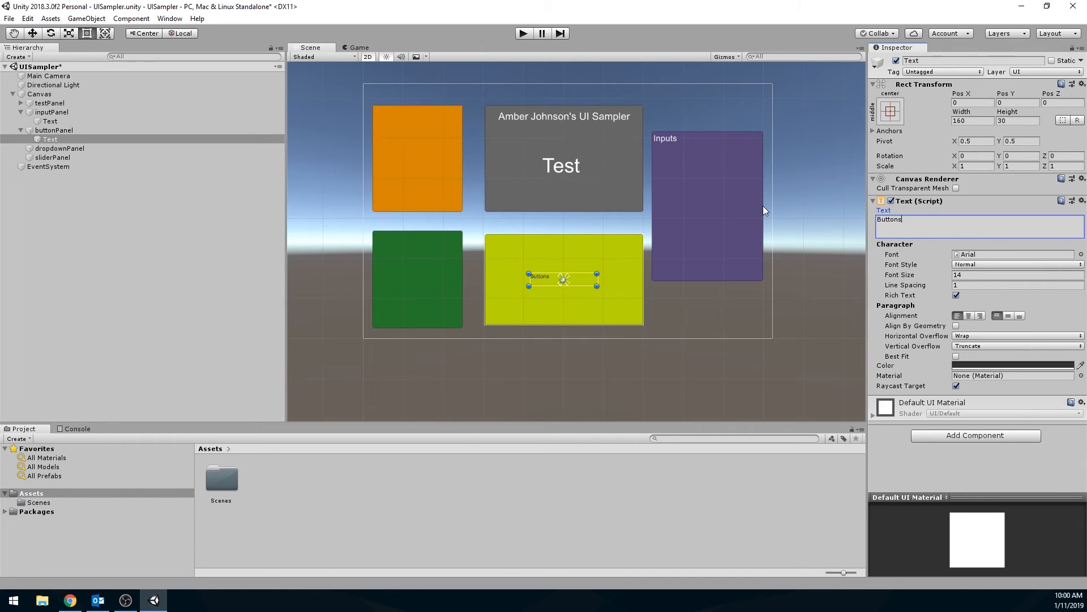
pyautogui.click(975, 275)
pyautogui.write('20')
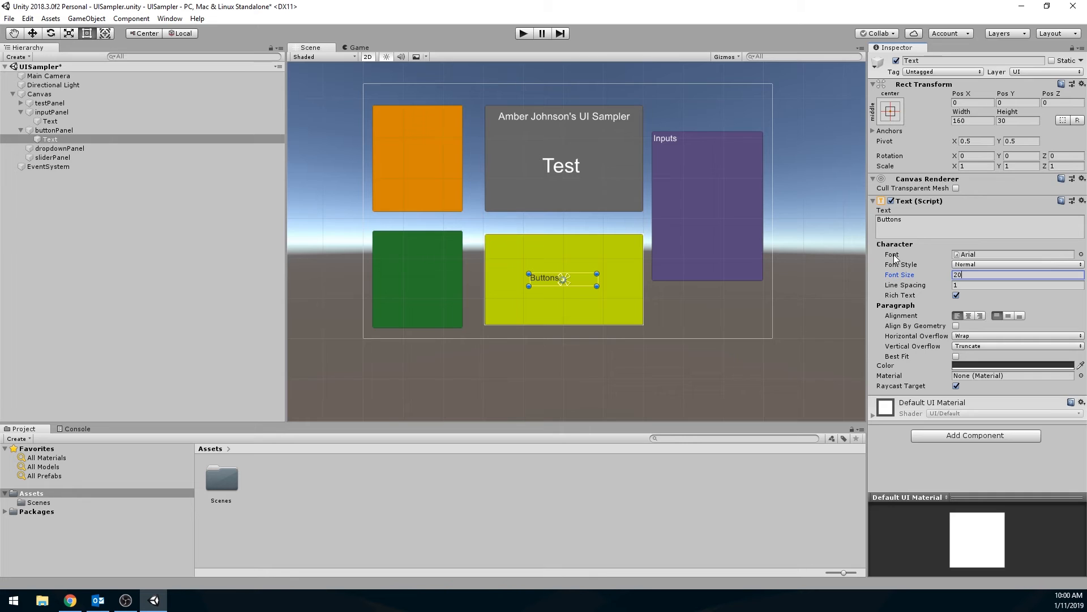
# Color the Buttons label white and move it to buttonPanel's upper-left corner, about Pos X -99, Pos Y 84.
pyautogui.click(994, 368)
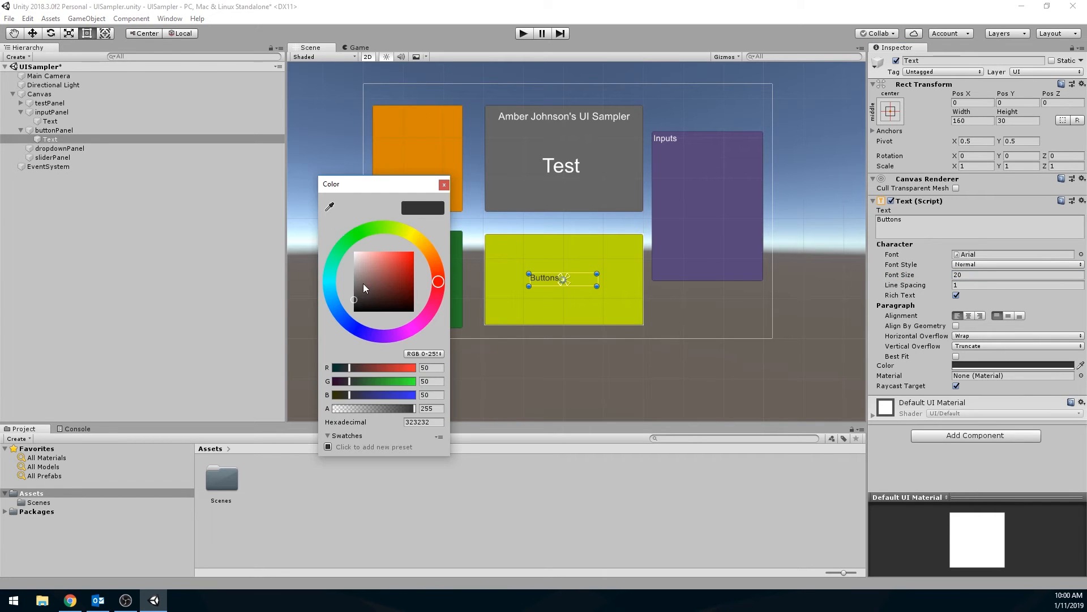
pyautogui.moveTo(362, 283); pyautogui.dragTo(322, 228)
pyautogui.click(444, 184)
pyautogui.moveTo(544, 276); pyautogui.dragTo(504, 240)
# Add a UI Text element inside dropdownPanel reading "Dropdown" with font size 20.
pyautogui.click(88, 148)
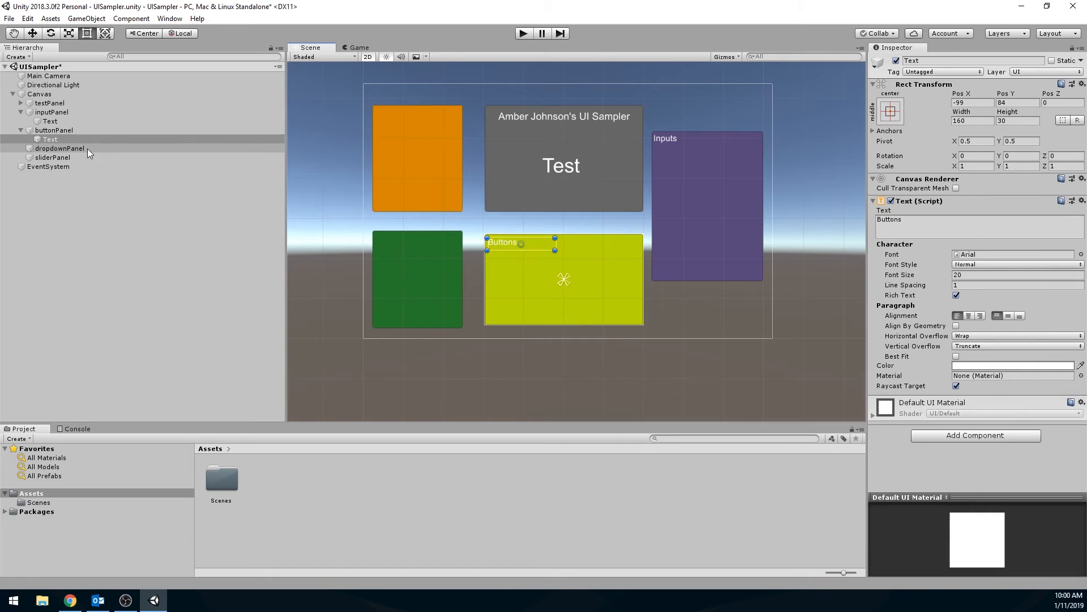
pyautogui.rightClick(87, 148)
pyautogui.moveTo(102, 318)
pyautogui.click(188, 317)
pyautogui.click(917, 233)
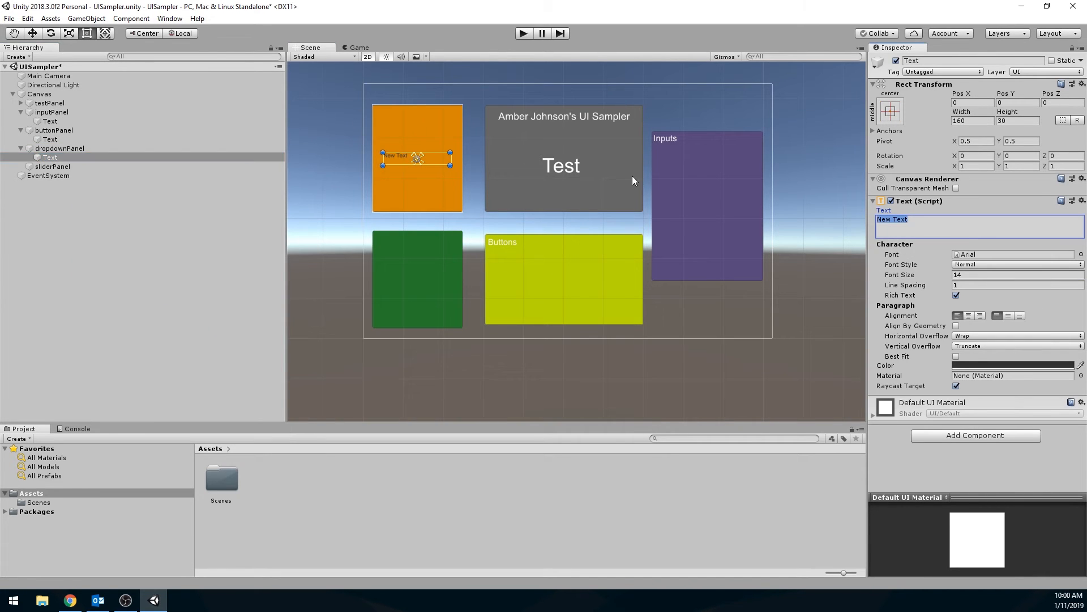
pyautogui.write('Dropdown')
pyautogui.click(974, 275)
pyautogui.write('20')
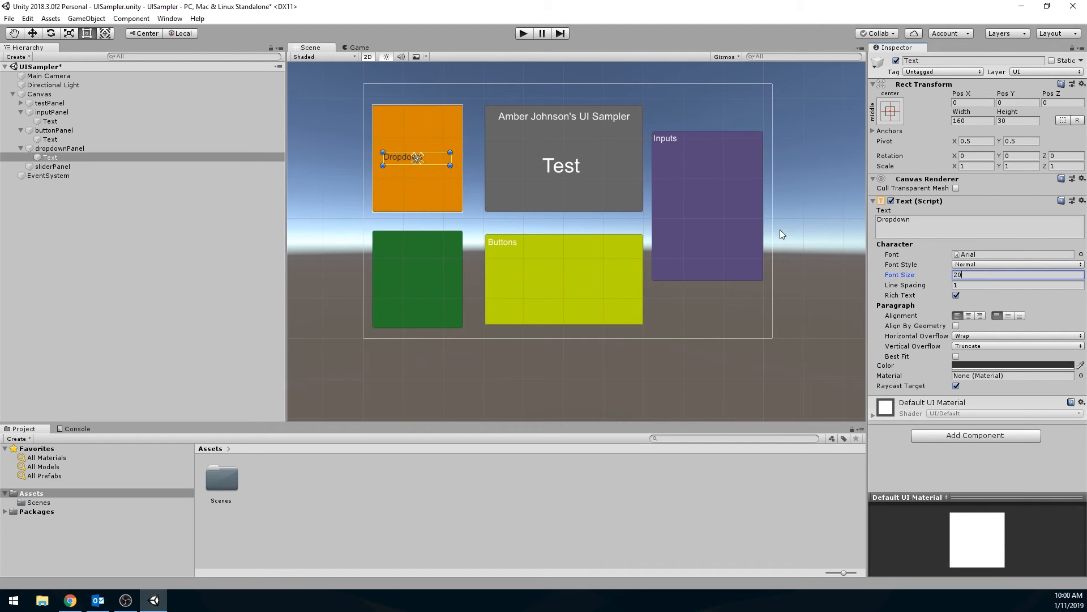
# Color the Dropdown label white (FFFFFF) and move it to dropdownPanel's upper-left corner, about Pos X -27, Pos Y 111.
pyautogui.click(967, 367)
pyautogui.moveTo(393, 288); pyautogui.dragTo(354, 252)
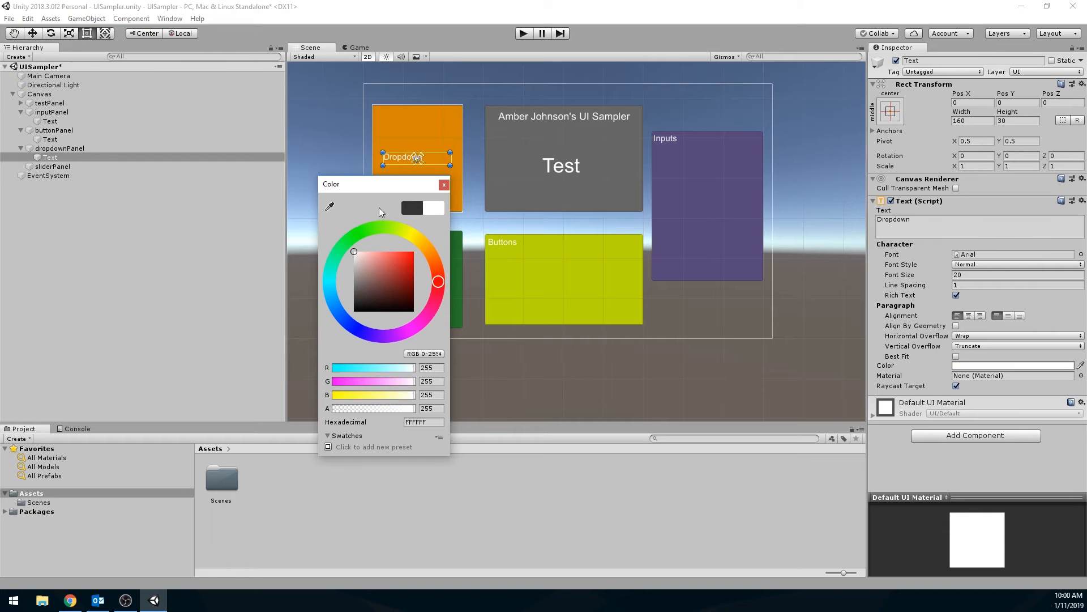
pyautogui.click(444, 185)
pyautogui.moveTo(402, 159); pyautogui.dragTo(389, 110)
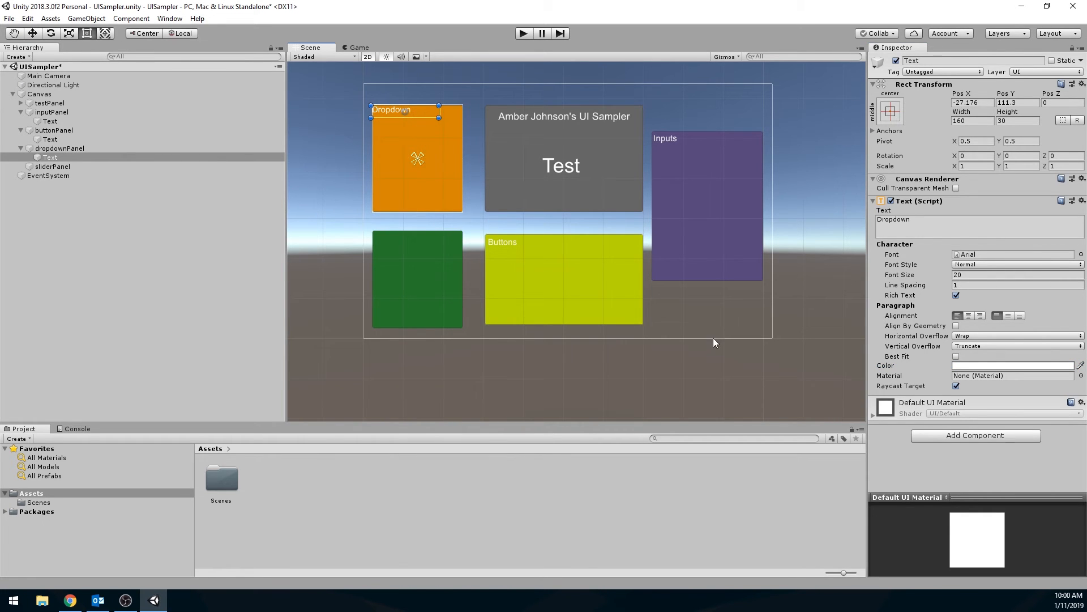
# Add a UI Text element inside sliderPanel reading "Sliders" with font size 20.
pyautogui.click(52, 166)
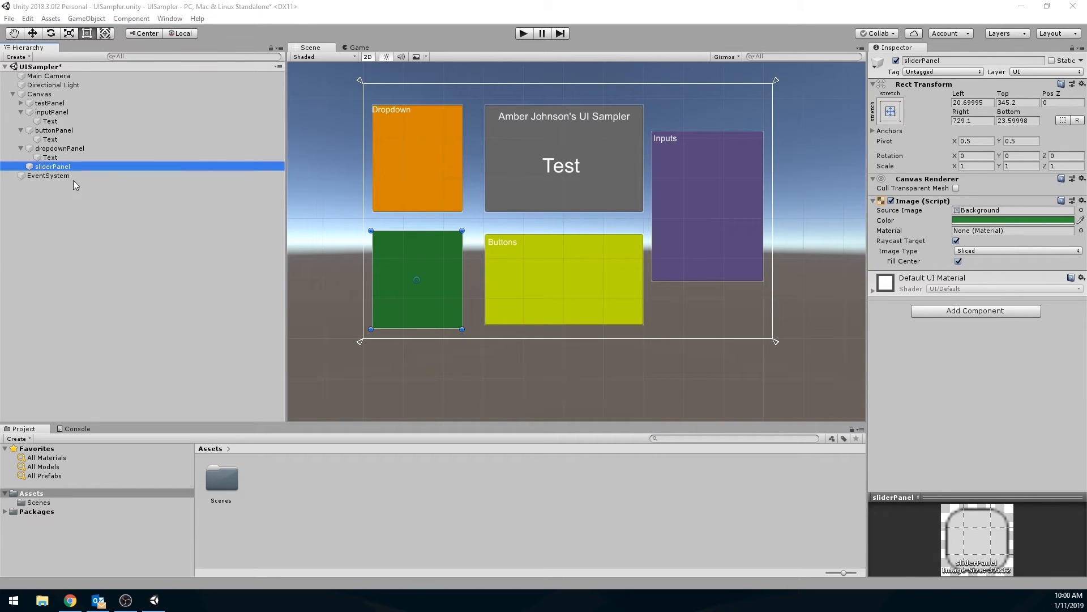
pyautogui.rightClick(59, 169)
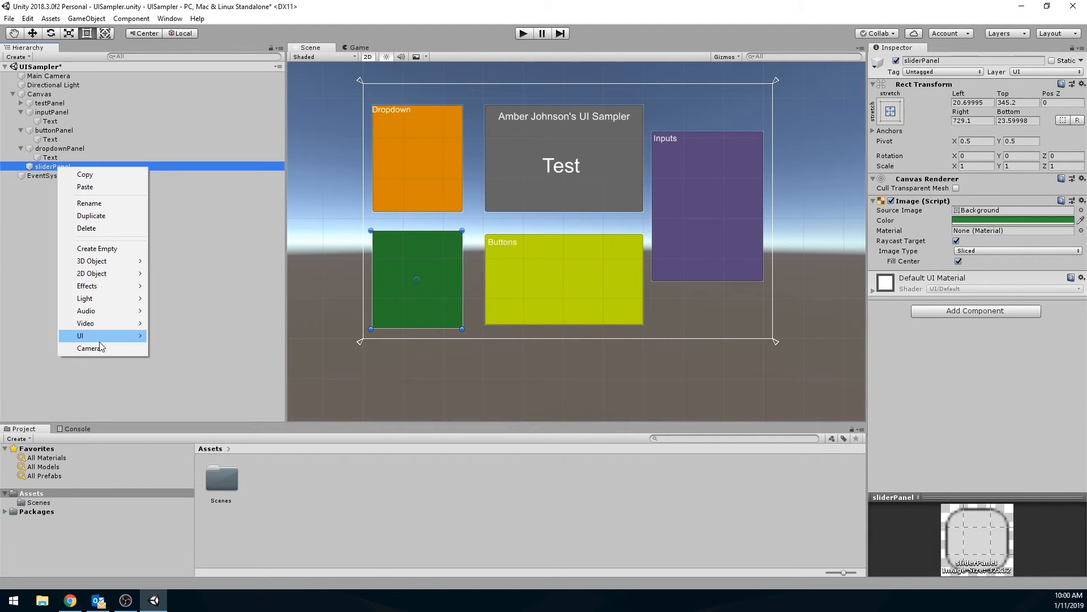
pyautogui.moveTo(114, 335)
pyautogui.click(171, 336)
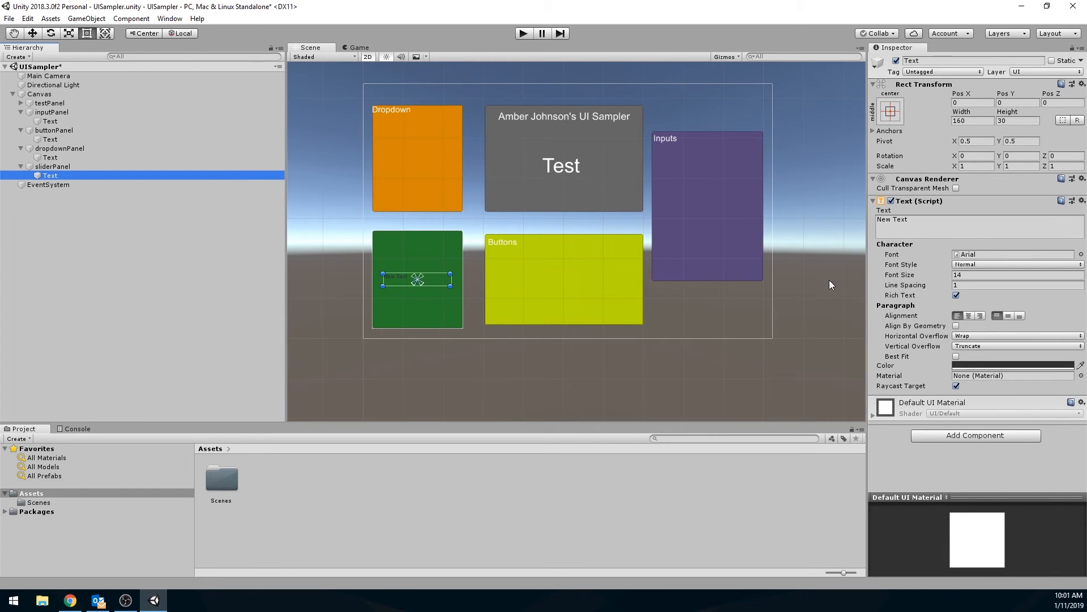
pyautogui.click(906, 229)
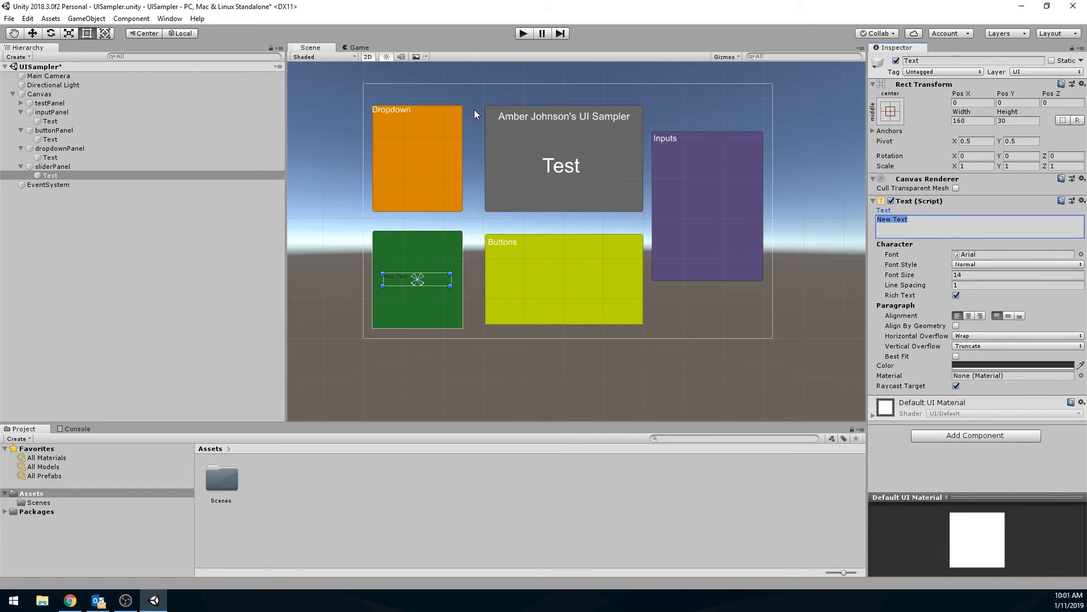
pyautogui.write('Sliders')
pyautogui.click(968, 277)
pyautogui.write('20')
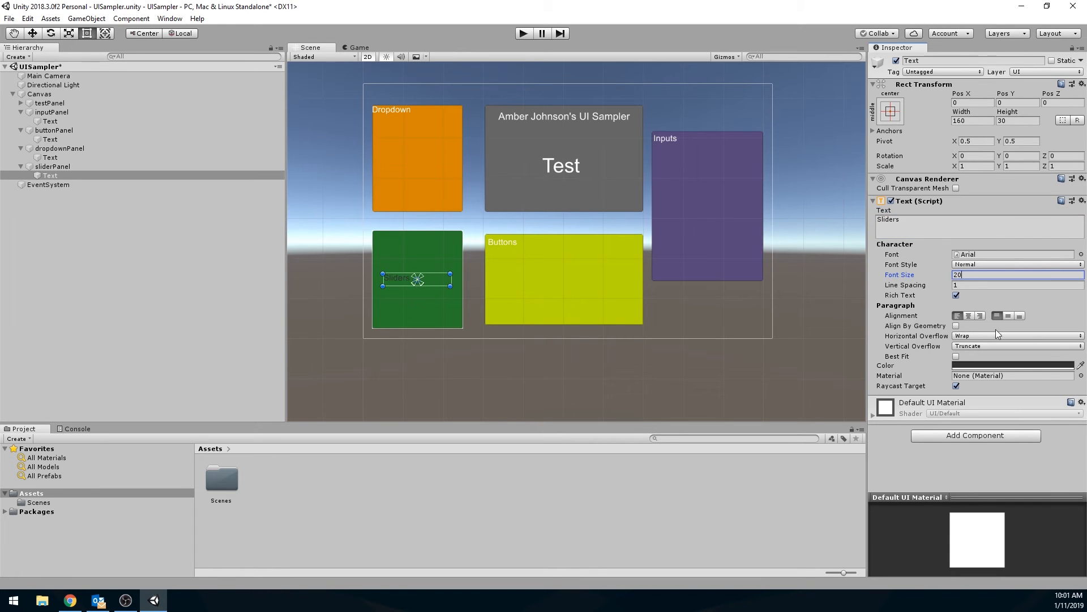
# Color the Sliders label white and move it to sliderPanel's upper-left corner, about Pos X -21, Pos Y 90.
pyautogui.click(1003, 365)
pyautogui.moveTo(378, 290); pyautogui.dragTo(382, 238)
pyautogui.click(444, 185)
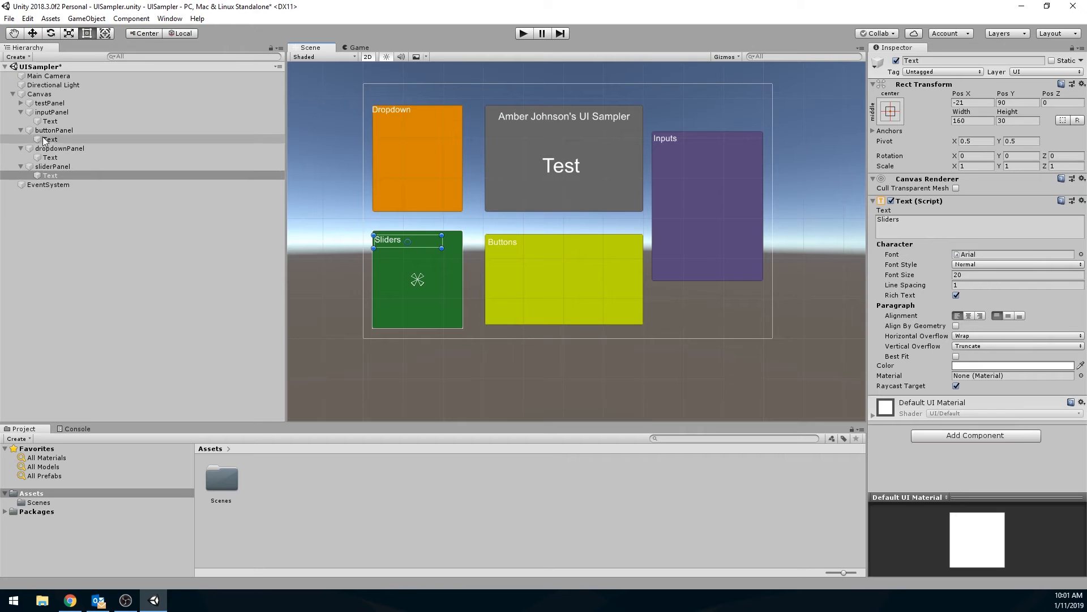
# Add a UI Dropdown element inside dropdownPanel, then collapse that panel in the hierarchy.
pyautogui.click(67, 147)
pyautogui.rightClick(67, 147)
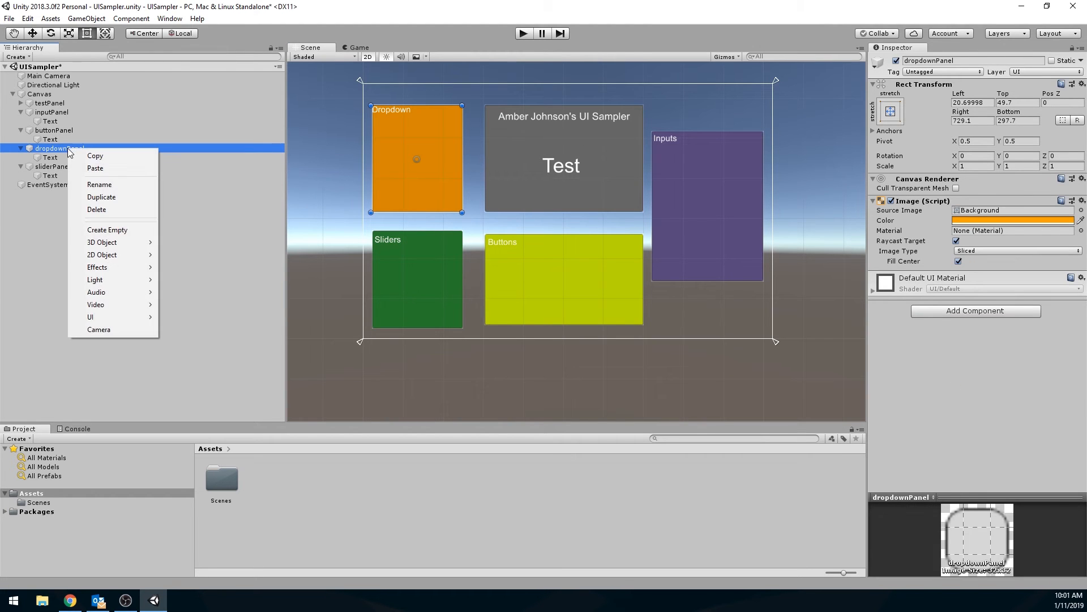
pyautogui.moveTo(110, 317)
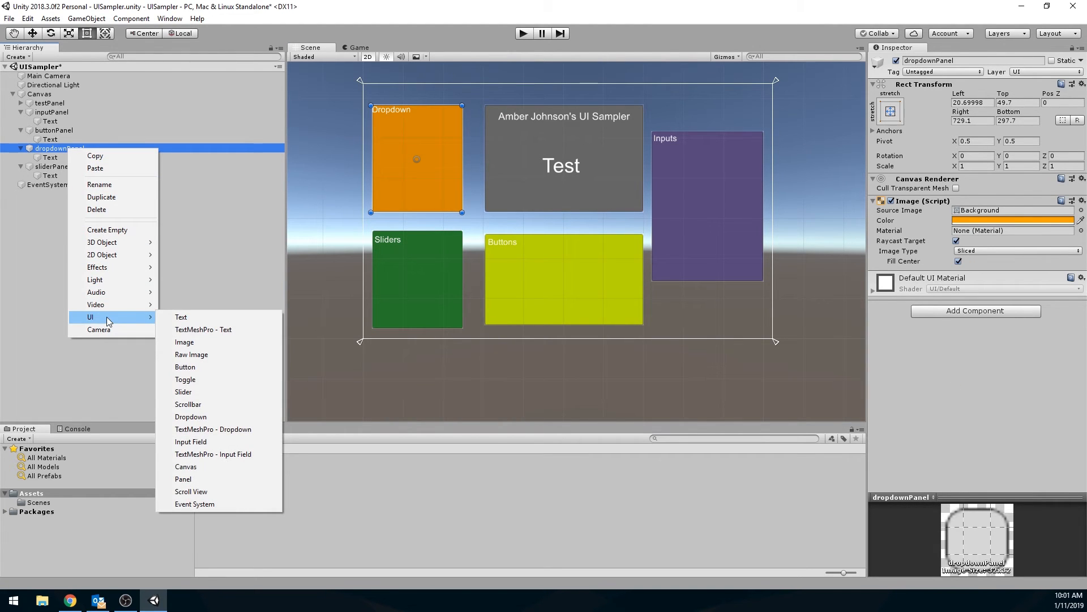
pyautogui.click(190, 416)
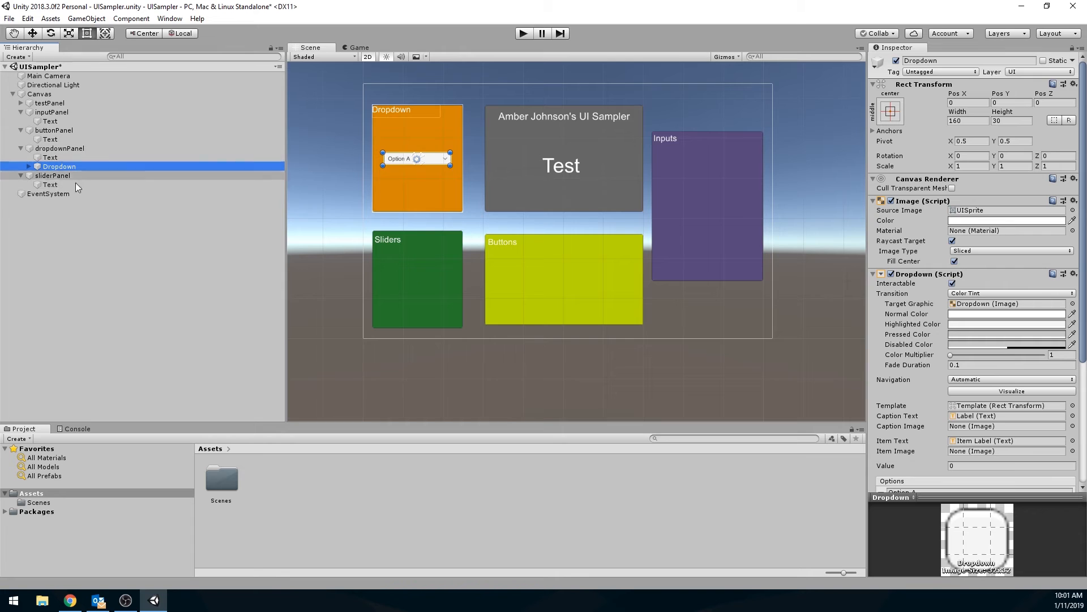
pyautogui.click(21, 148)
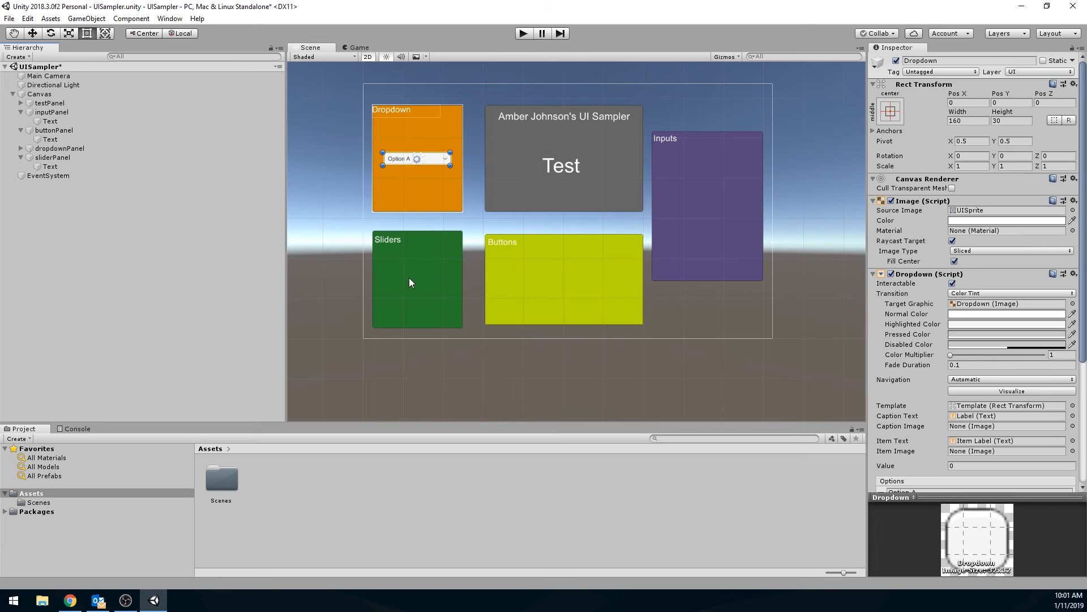
# Add a UI Slider element inside sliderPanel and collapse that panel in the hierarchy.
pyautogui.click(63, 158)
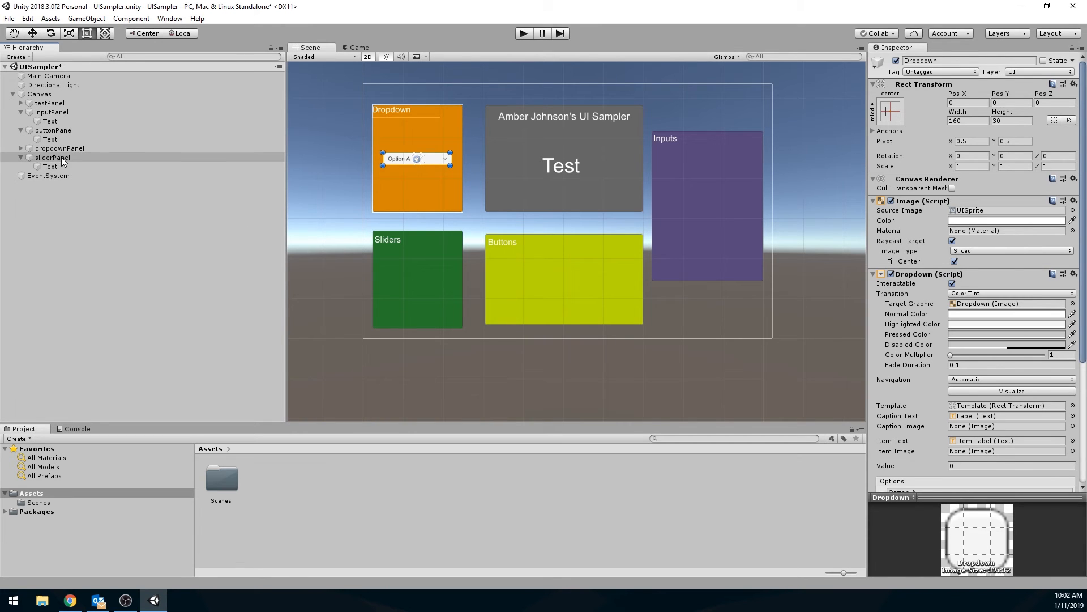
pyautogui.rightClick(62, 159)
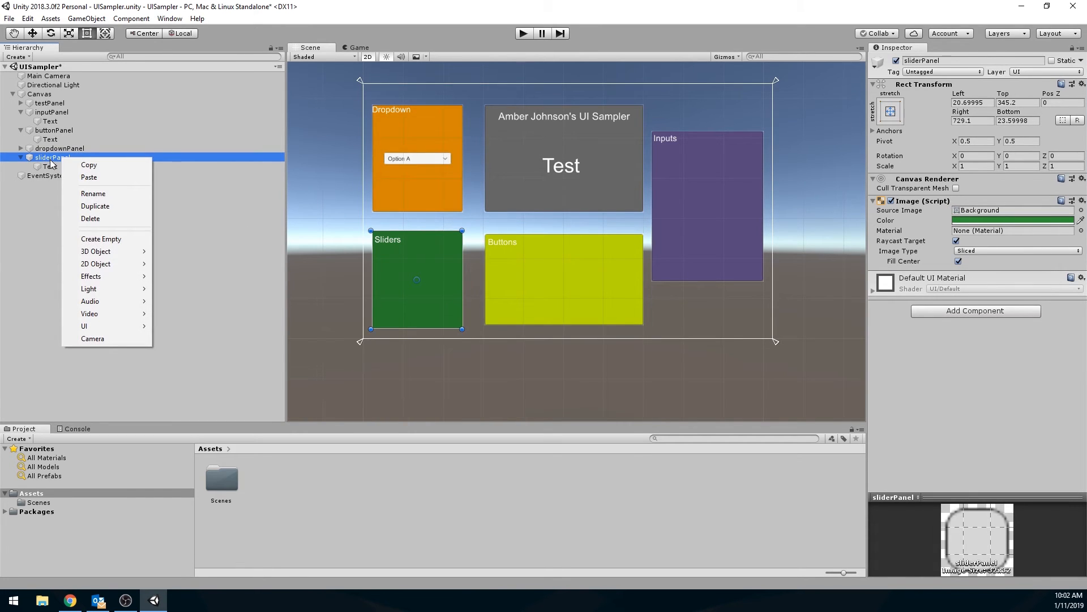
pyautogui.moveTo(122, 327)
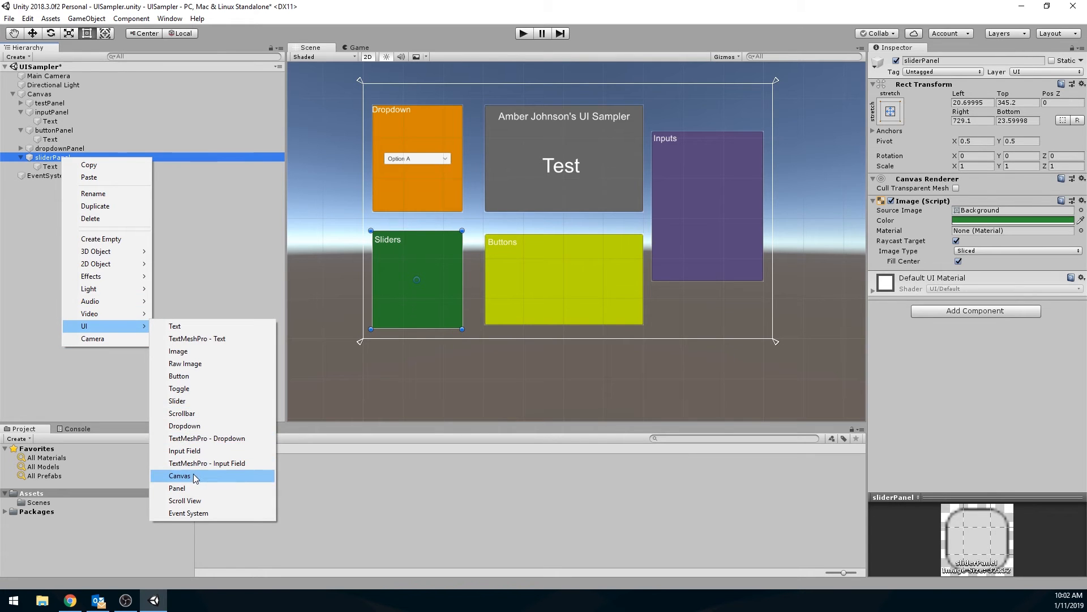
pyautogui.click(207, 402)
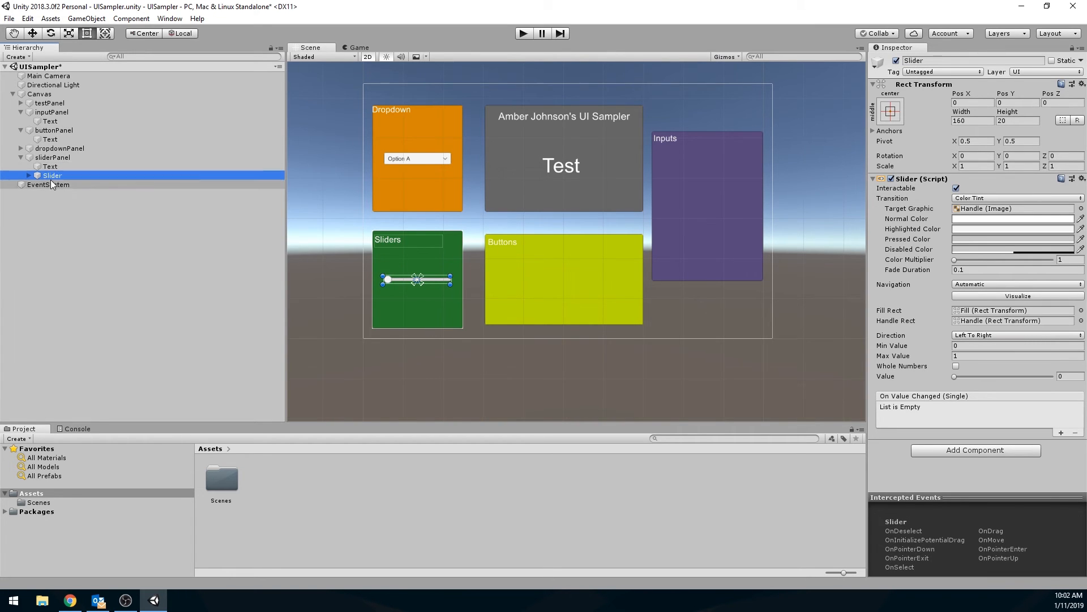
pyautogui.click(20, 157)
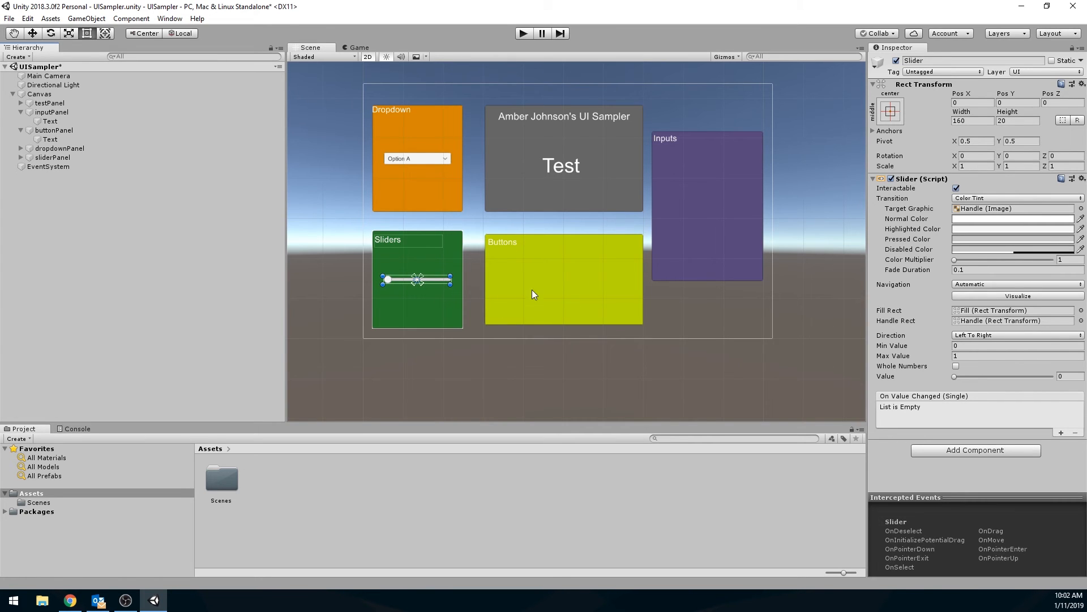
# Add a UI Button element inside buttonPanel.
pyautogui.rightClick(55, 133)
pyautogui.moveTo(94, 298)
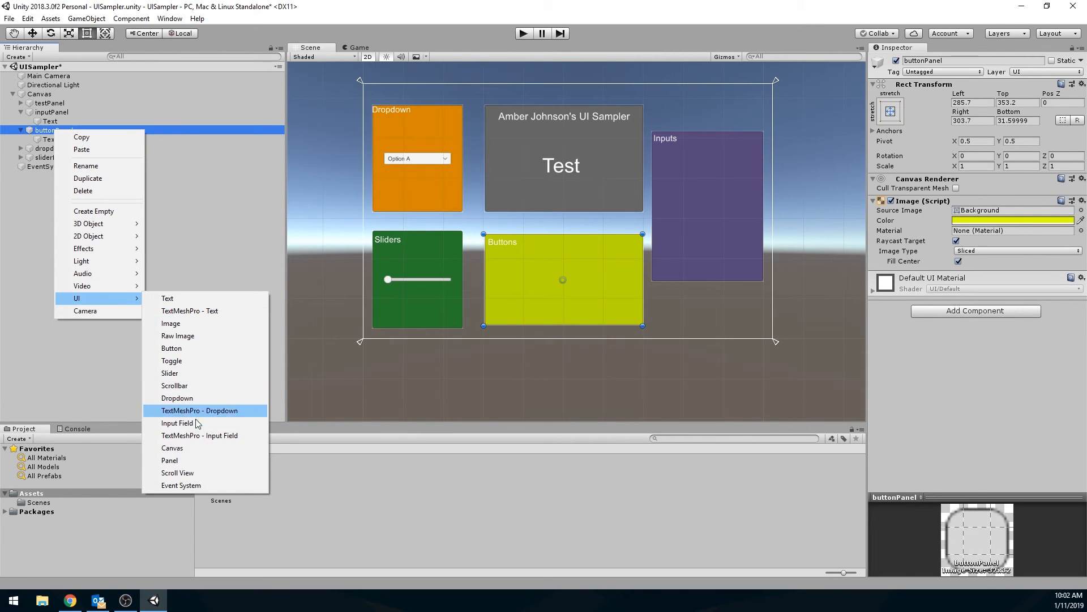
pyautogui.click(192, 347)
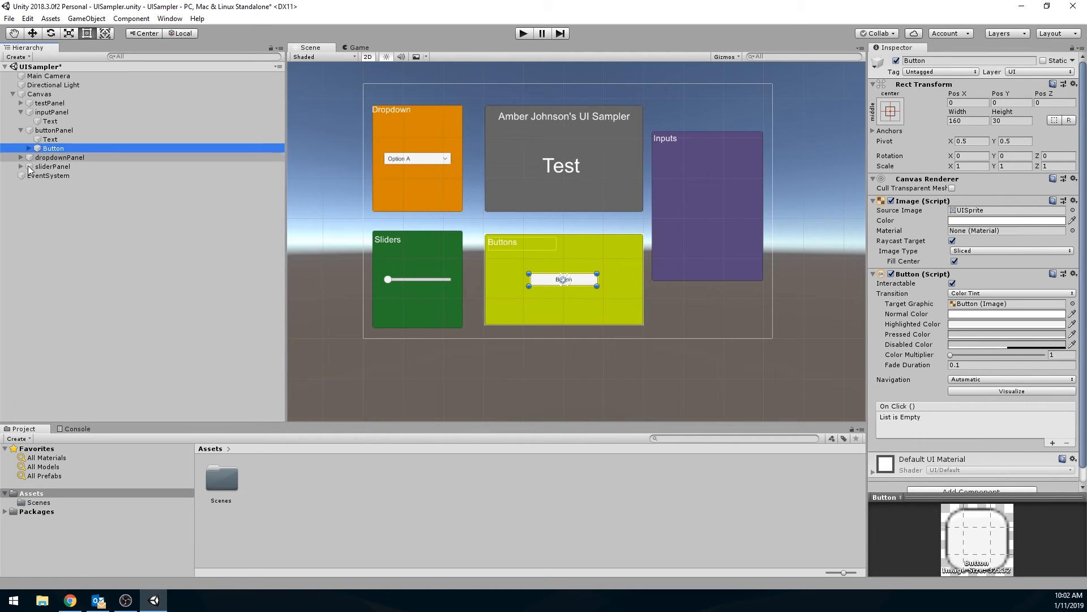
# Change the label text of buttonPanel's new button to "Random Number".
pyautogui.click(29, 148)
pyautogui.click(63, 157)
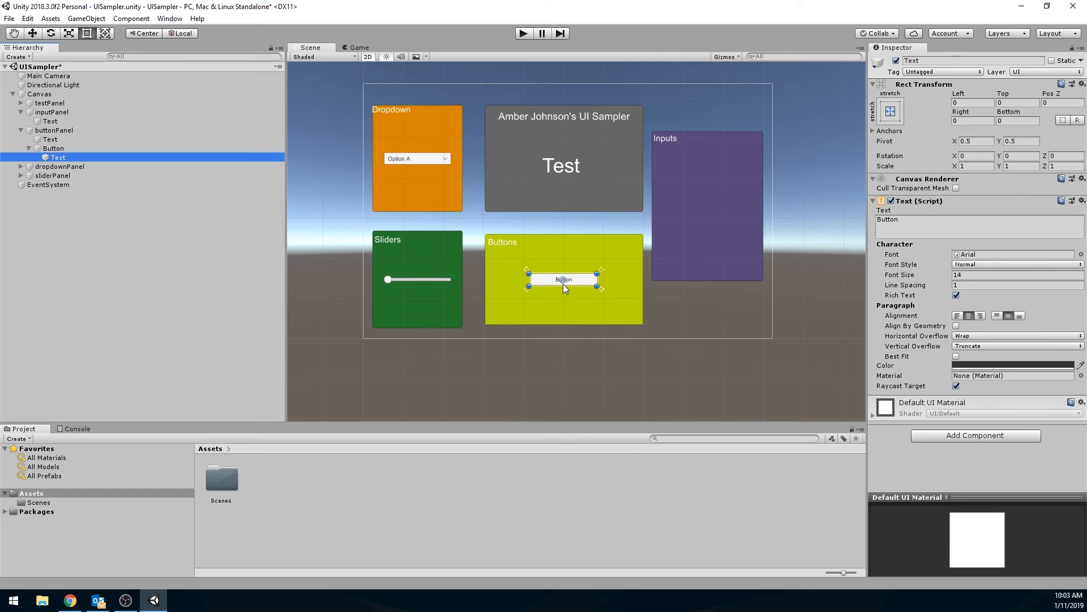
pyautogui.moveTo(569, 281)
pyautogui.mouseDown()
pyautogui.moveTo(575, 256)
pyautogui.moveTo(580, 281)
pyautogui.mouseUp()
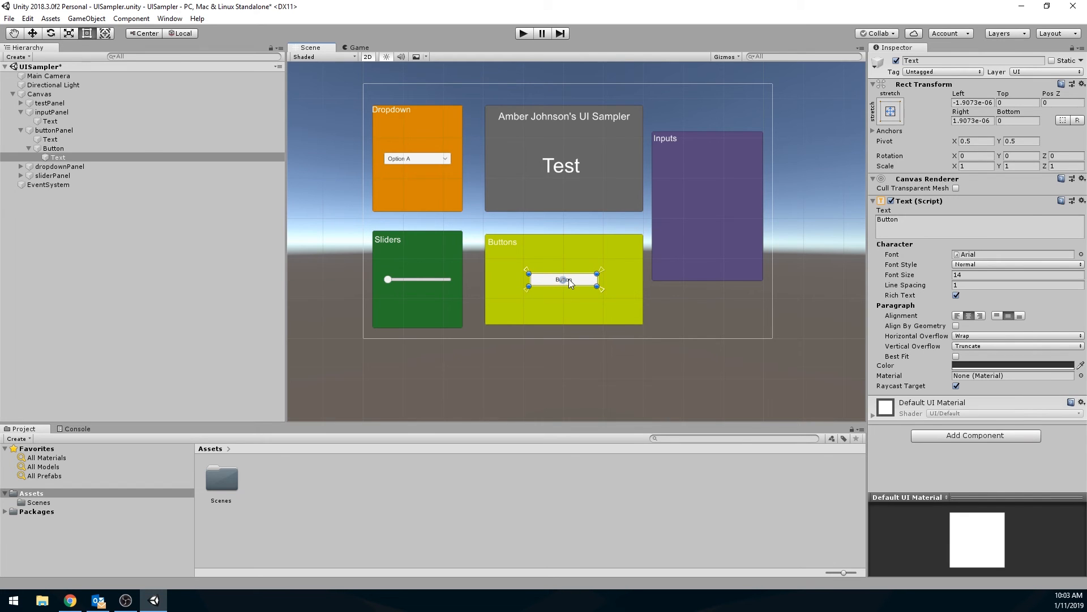
pyautogui.click(926, 219)
pyautogui.write('Random D')
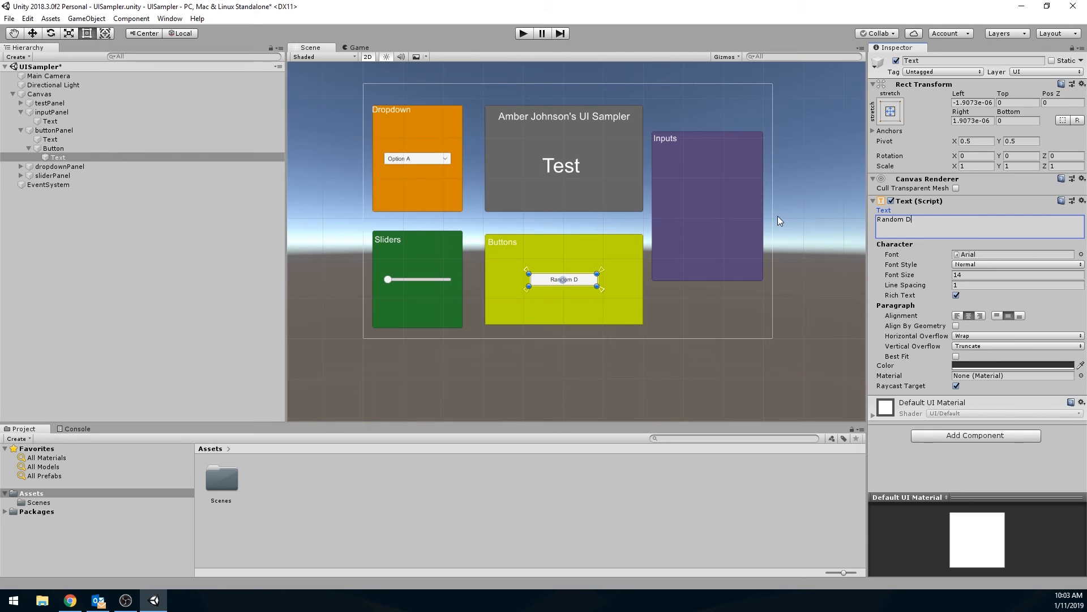
pyautogui.press('BackSpace')
pyautogui.write('Number')
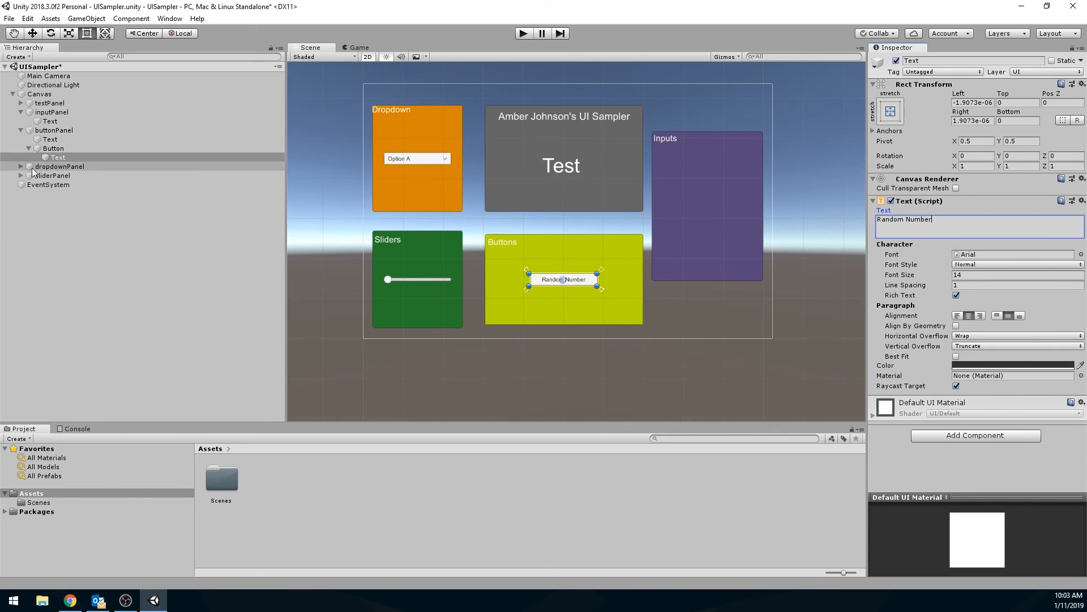
# Move the Random Number button below the Buttons heading, to about Pos X -91, Pos Y 25.
pyautogui.click(54, 149)
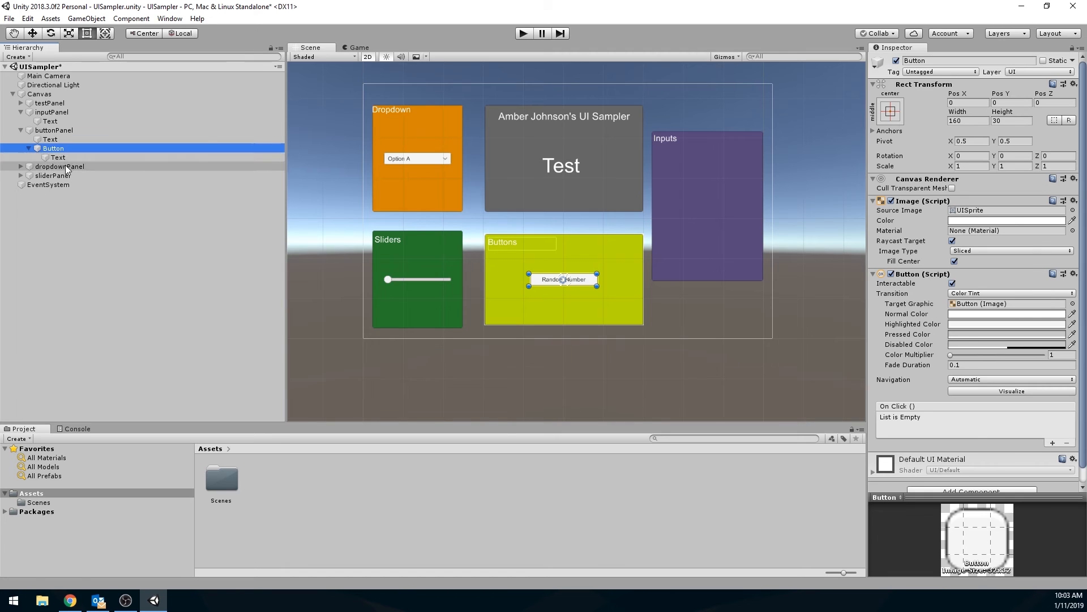
pyautogui.click(29, 149)
pyautogui.moveTo(581, 282); pyautogui.dragTo(549, 271)
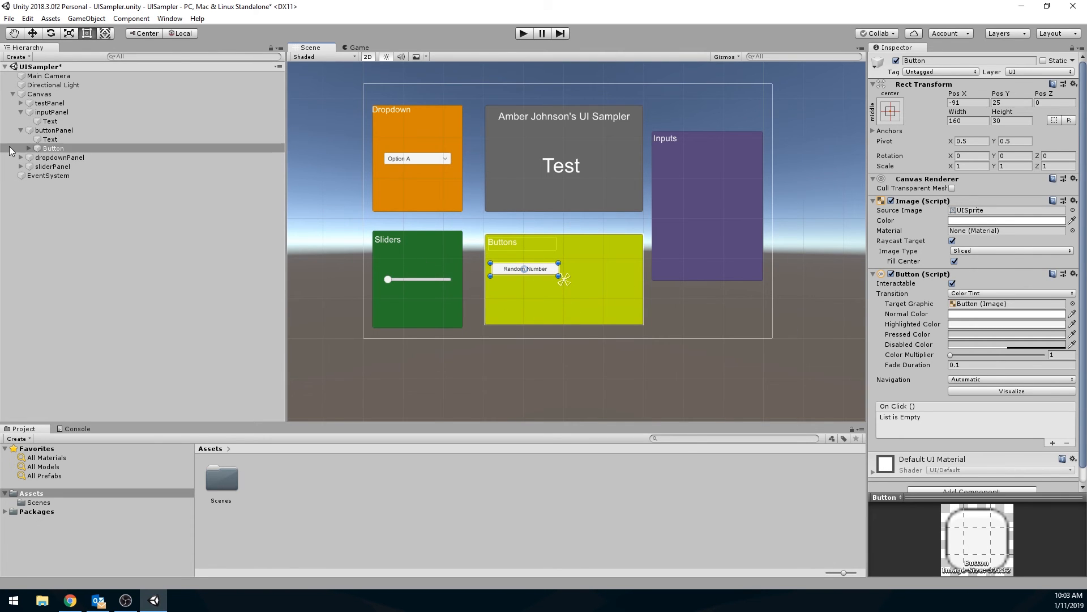
# Rename the Random Number button object randomButton and narrow it to about 120 wide, placed at about Pos X -99, Pos Y 21.
pyautogui.click(28, 148)
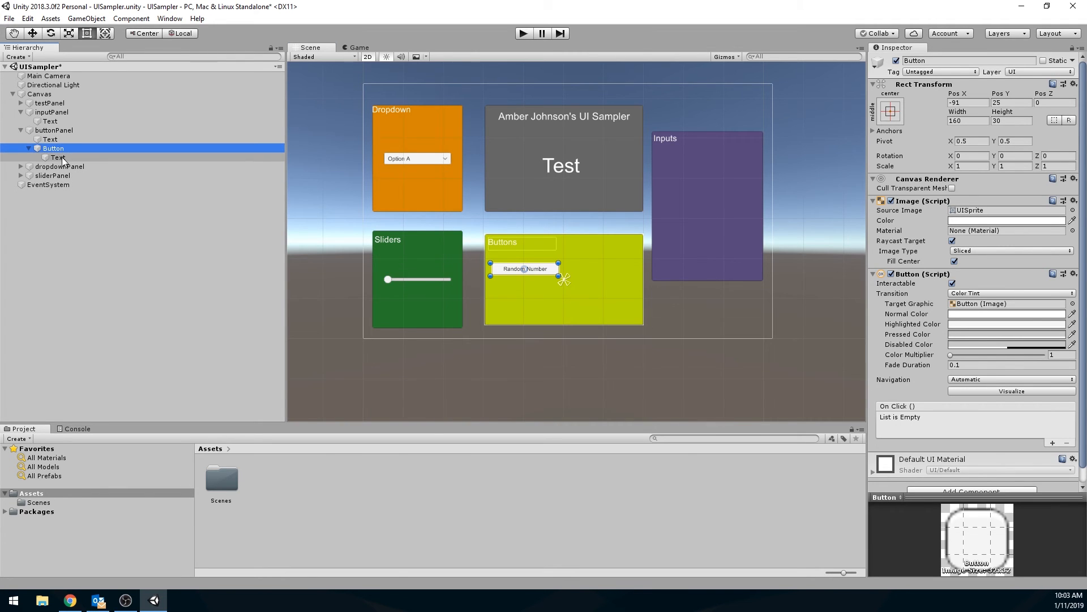
pyautogui.click(28, 148)
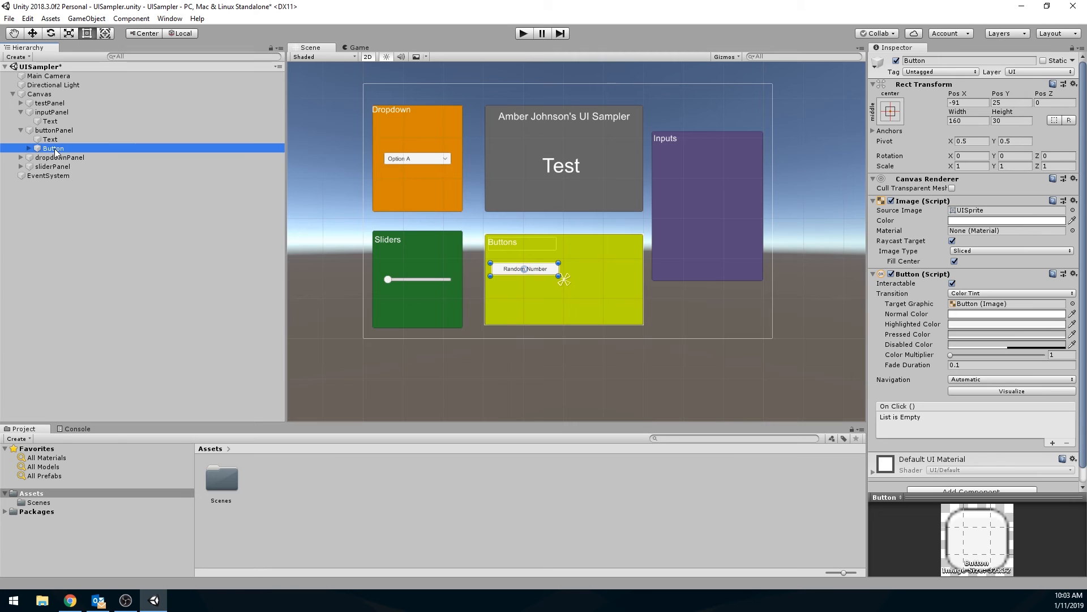
pyautogui.click(55, 149)
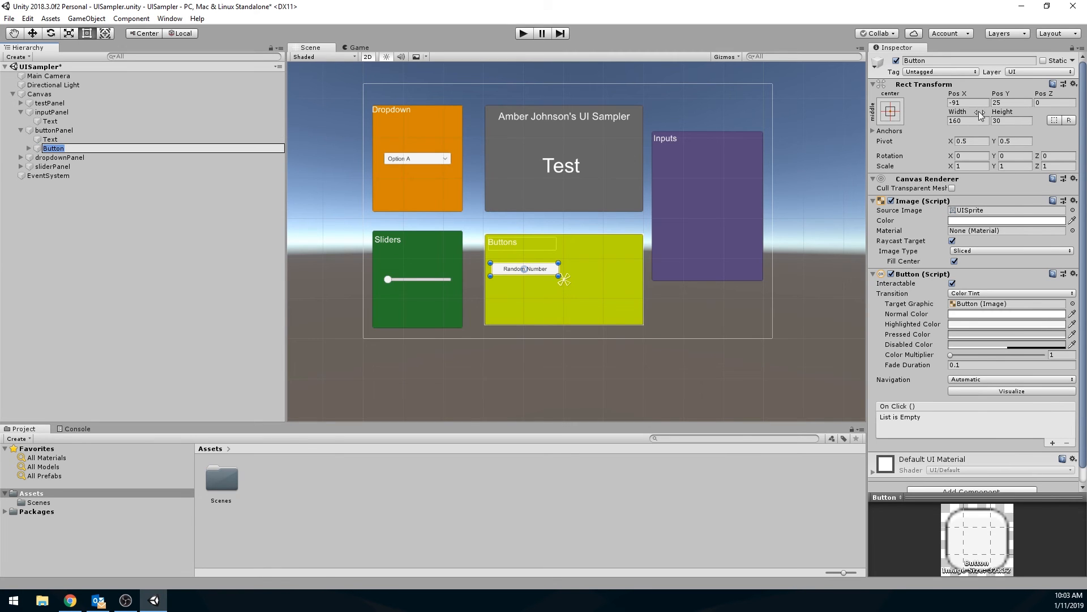
pyautogui.click(908, 60)
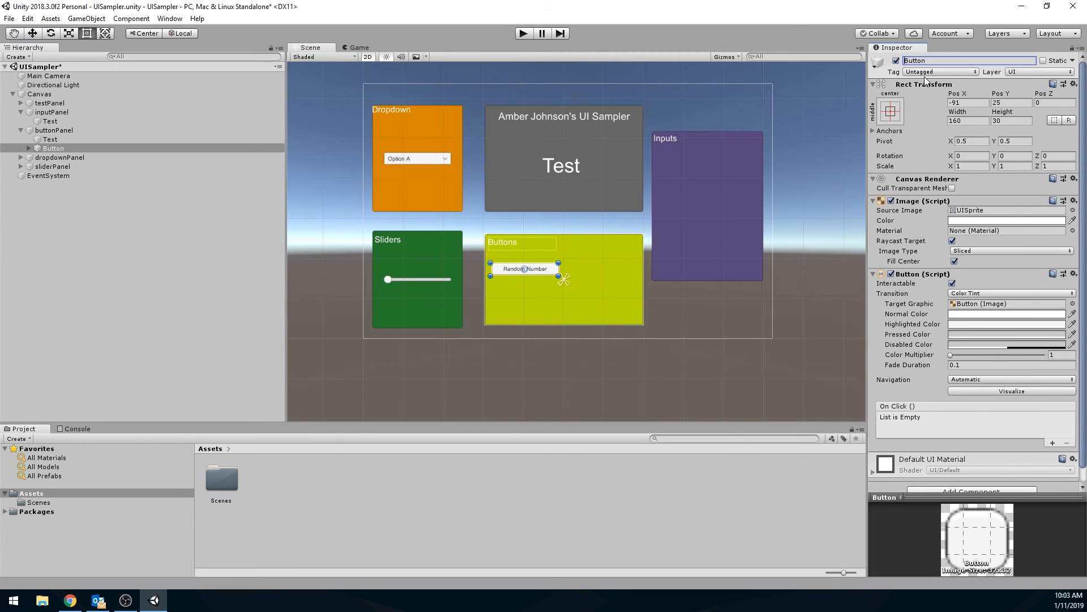
pyautogui.press('Return')
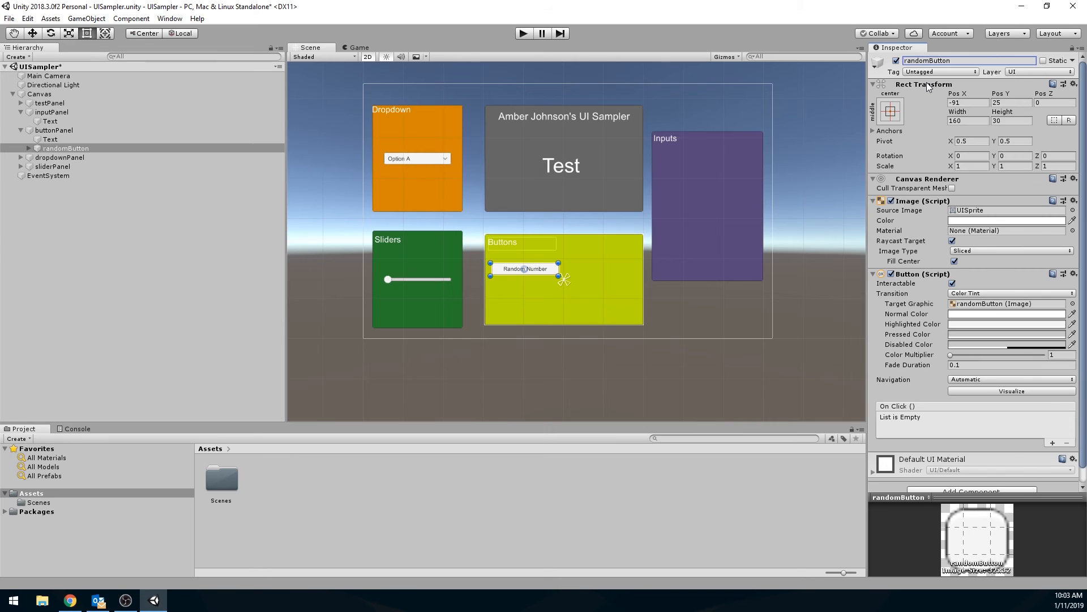
pyautogui.moveTo(559, 270); pyautogui.dragTo(541, 274)
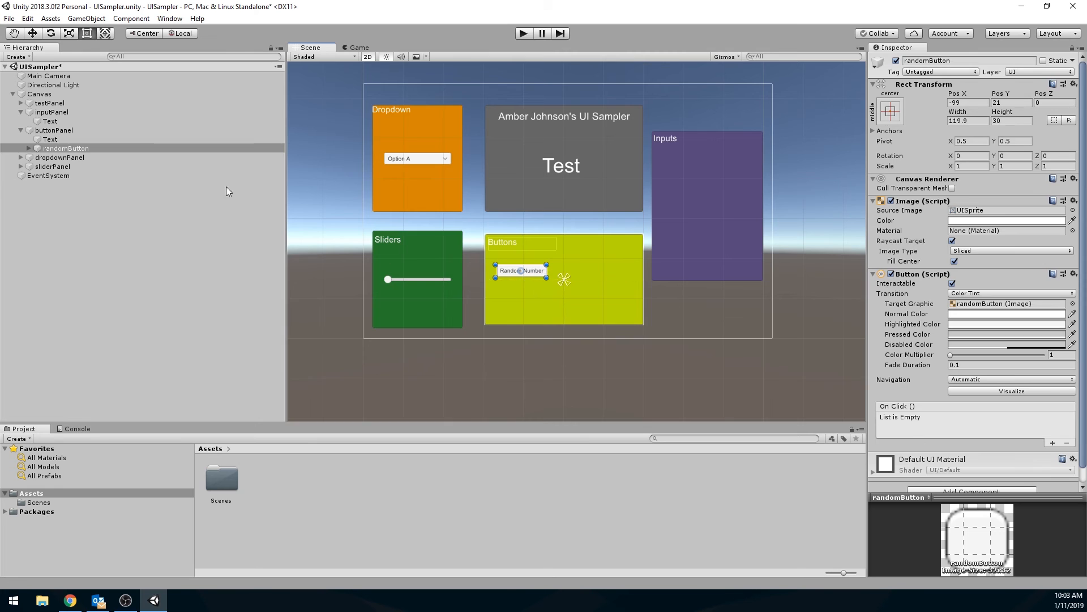
# Duplicate randomButton and place the copy directly below the original, at about Pos Y -42.
pyautogui.rightClick(69, 148)
pyautogui.click(119, 195)
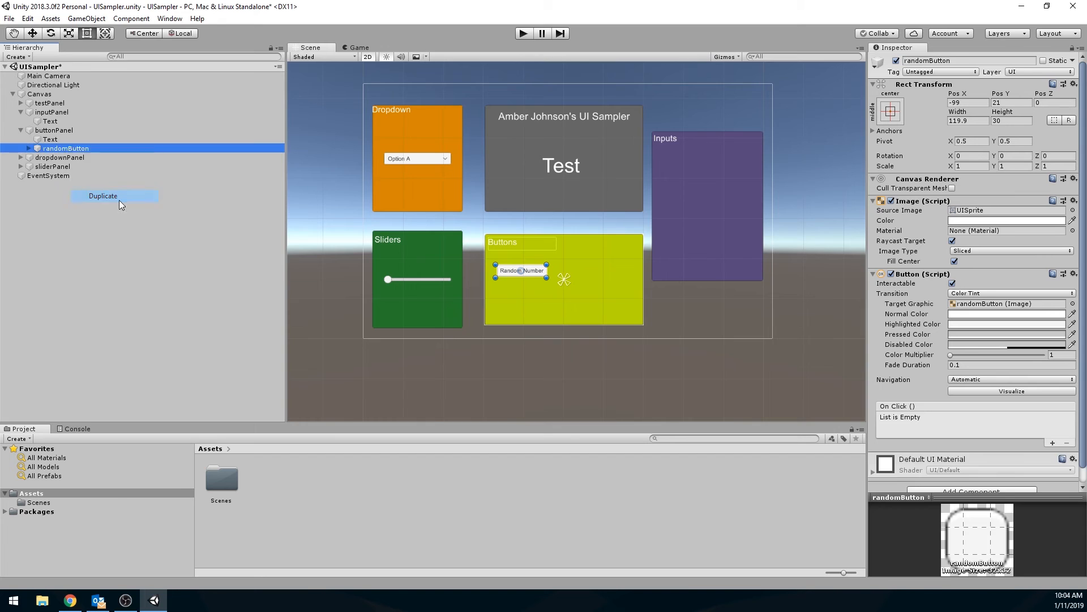
pyautogui.moveTo(539, 276); pyautogui.dragTo(538, 297)
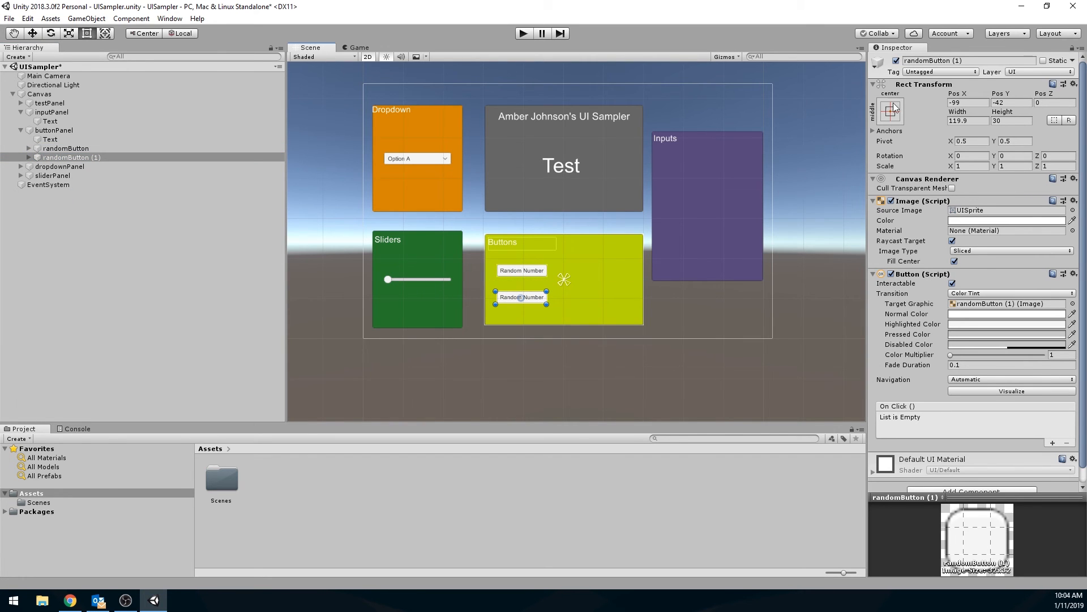
# Rename the duplicated button resetButton and change its label text to "Reset".
pyautogui.click(947, 60)
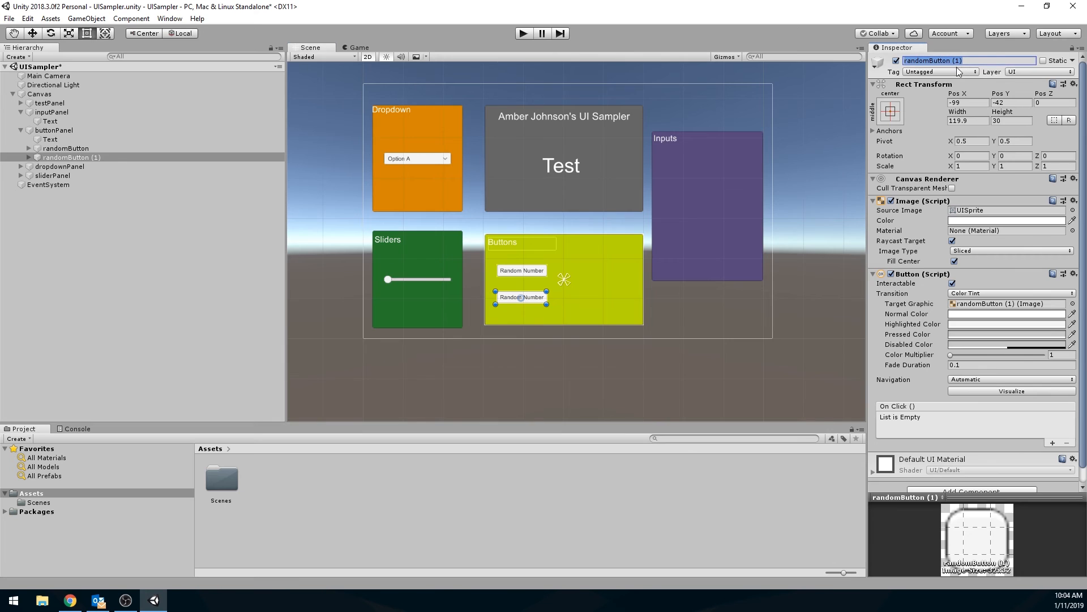
pyautogui.write('resetButton')
pyautogui.press('Return')
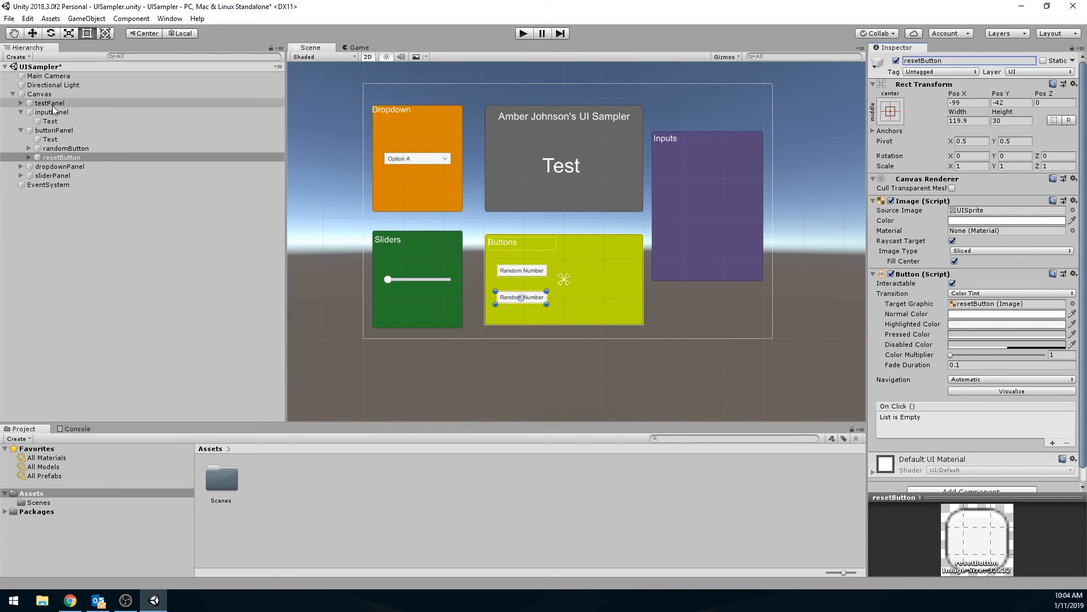
pyautogui.click(28, 157)
pyautogui.click(69, 167)
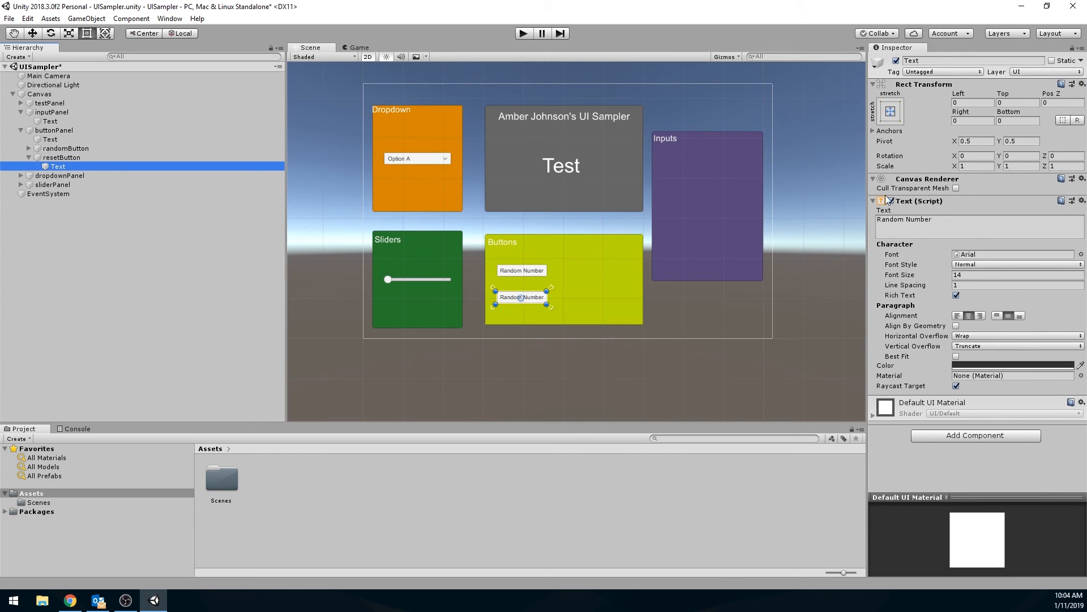
pyautogui.click(961, 224)
pyautogui.write('Reset')
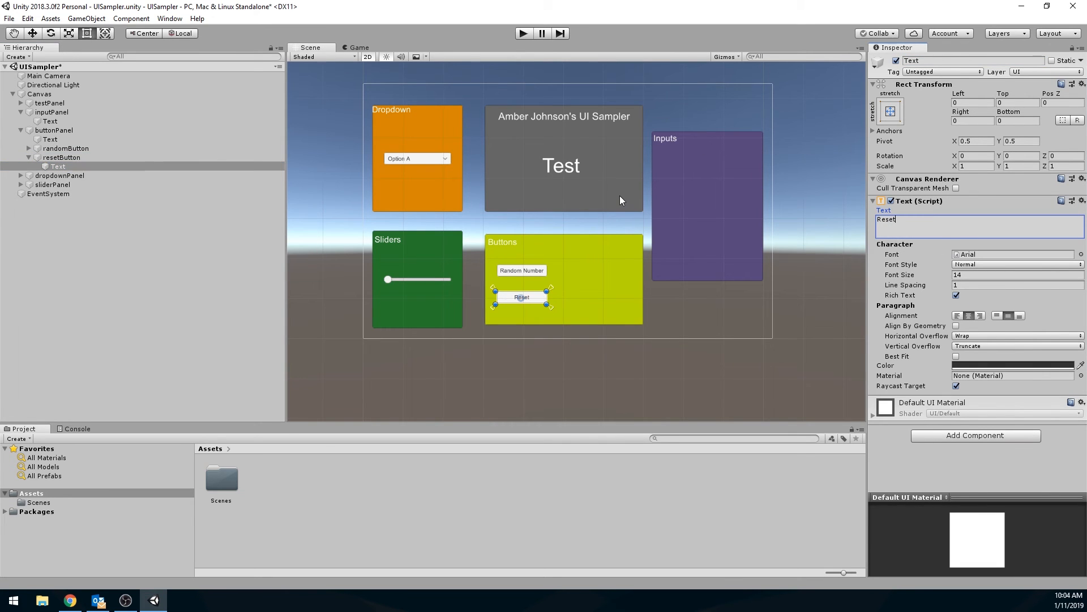
pyautogui.click(528, 271)
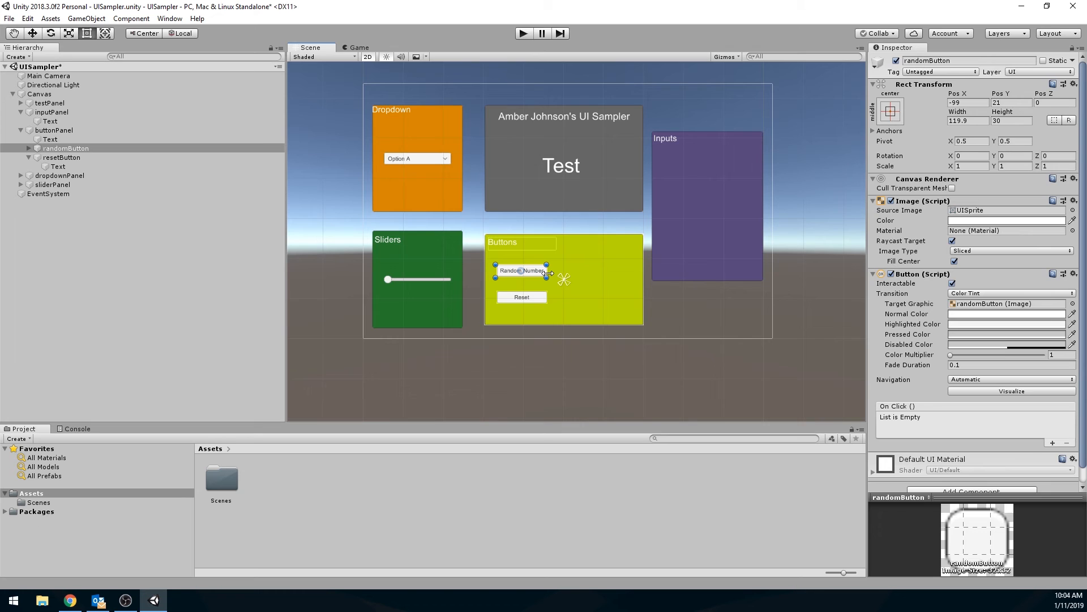
pyautogui.hotkey('ctrl', 'v')
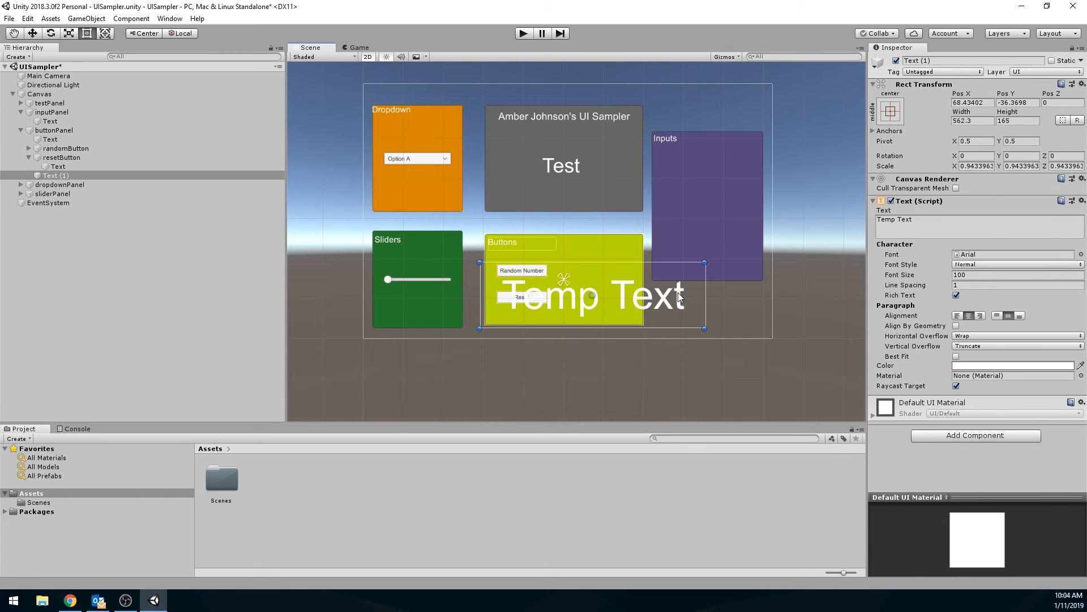
pyautogui.press('Delete')
# Duplicate randomButton and place the copy to the right of the original, at about Pos X 81, Pos Y 21.
pyautogui.click(539, 270)
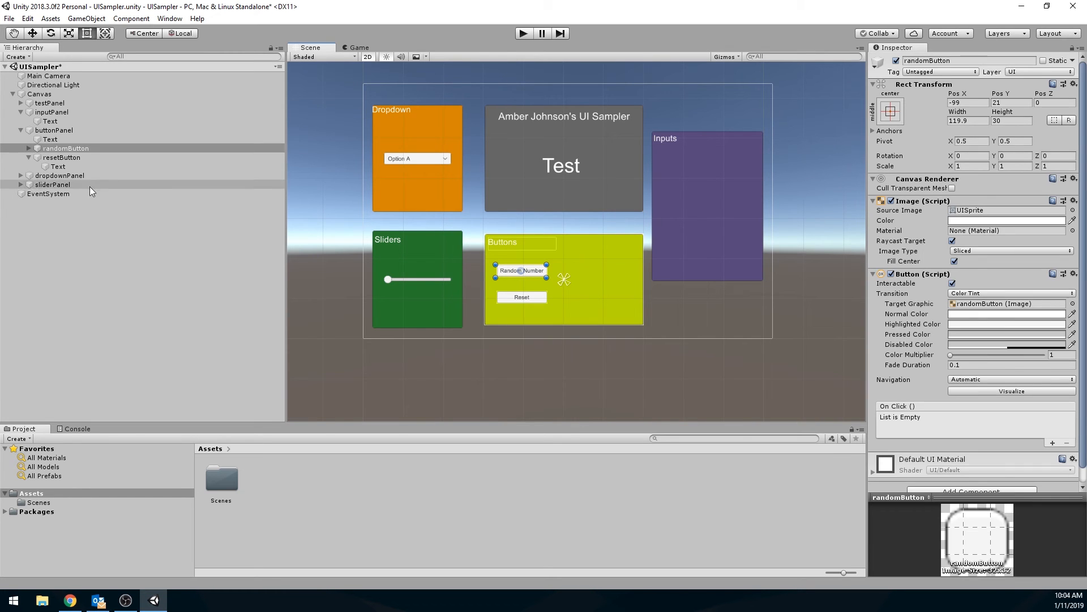
pyautogui.rightClick(81, 148)
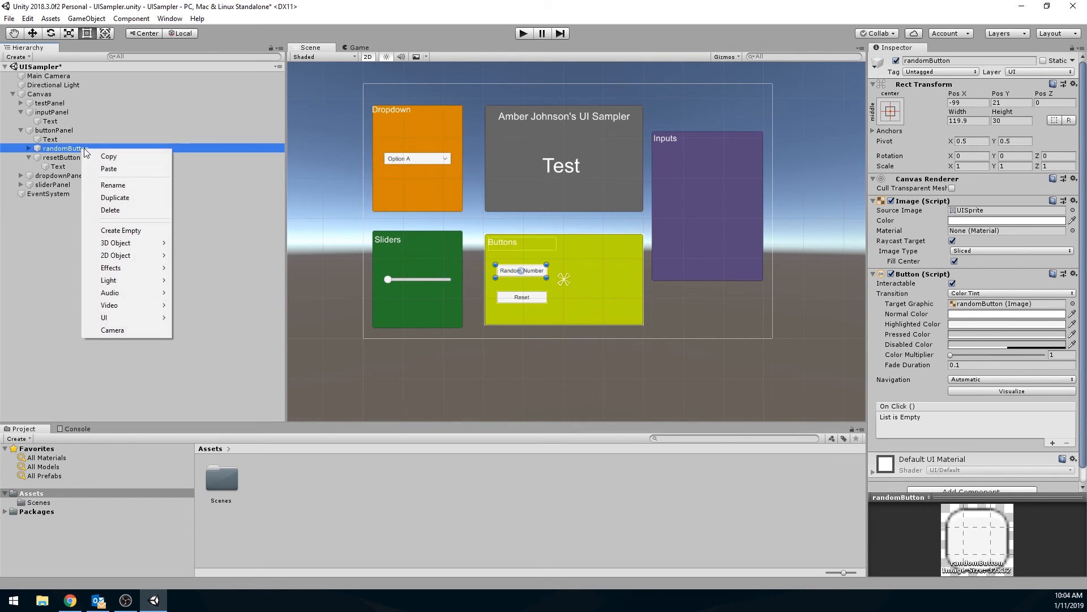
pyautogui.click(138, 198)
pyautogui.moveTo(534, 270); pyautogui.dragTo(614, 269)
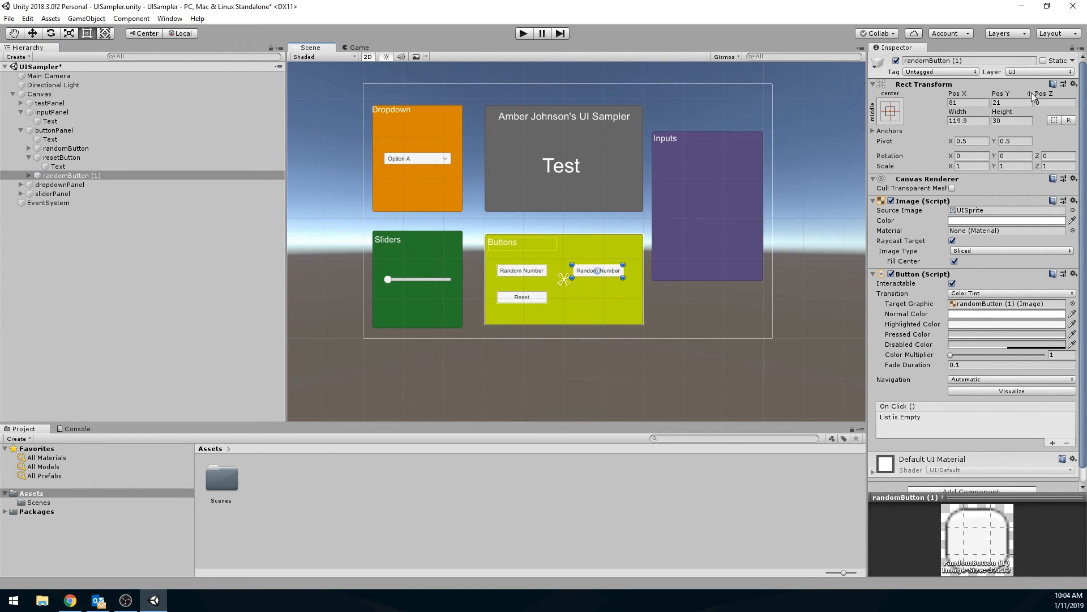
# Rename the duplicated Random Number button object rotateButton.
pyautogui.click(974, 60)
pyautogui.write('rotateBUt')
pyautogui.press('BackSpace')
pyautogui.press('BackSpace')
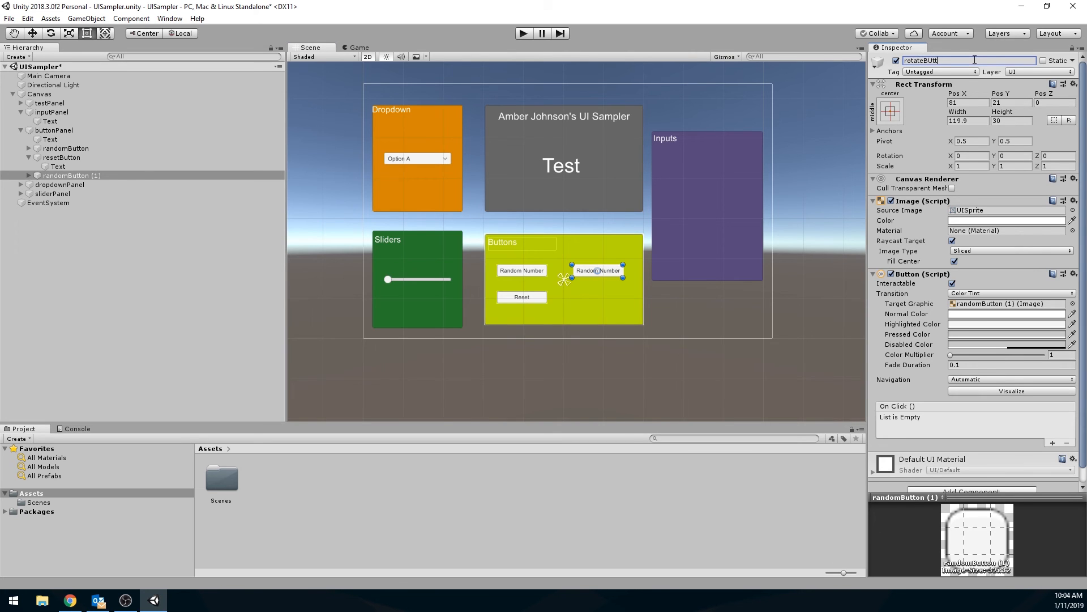
pyautogui.write('utton')
pyautogui.press('Return')
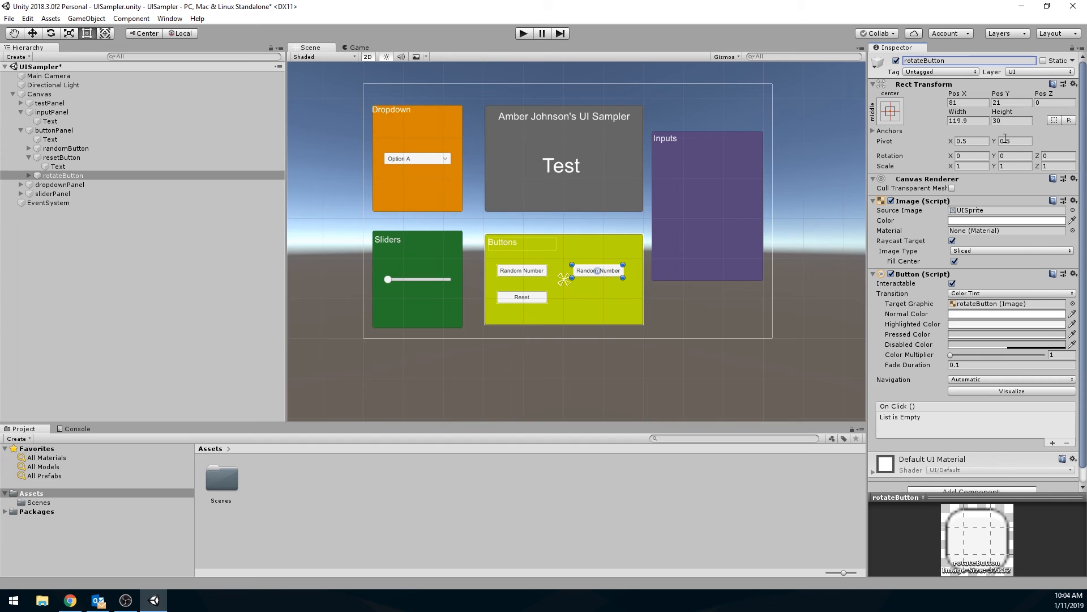
# Change the label text of rotateButton to "Rotate".
pyautogui.click(29, 175)
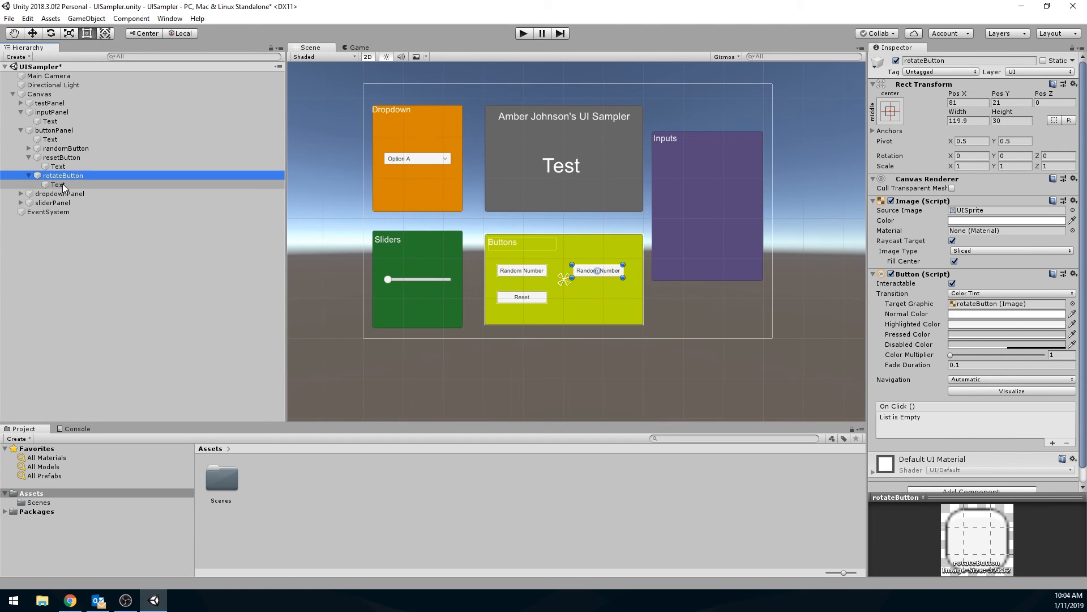
pyautogui.click(58, 185)
pyautogui.click(906, 226)
pyautogui.hotkey('ctrl', 'a')
pyautogui.write('Rotate')
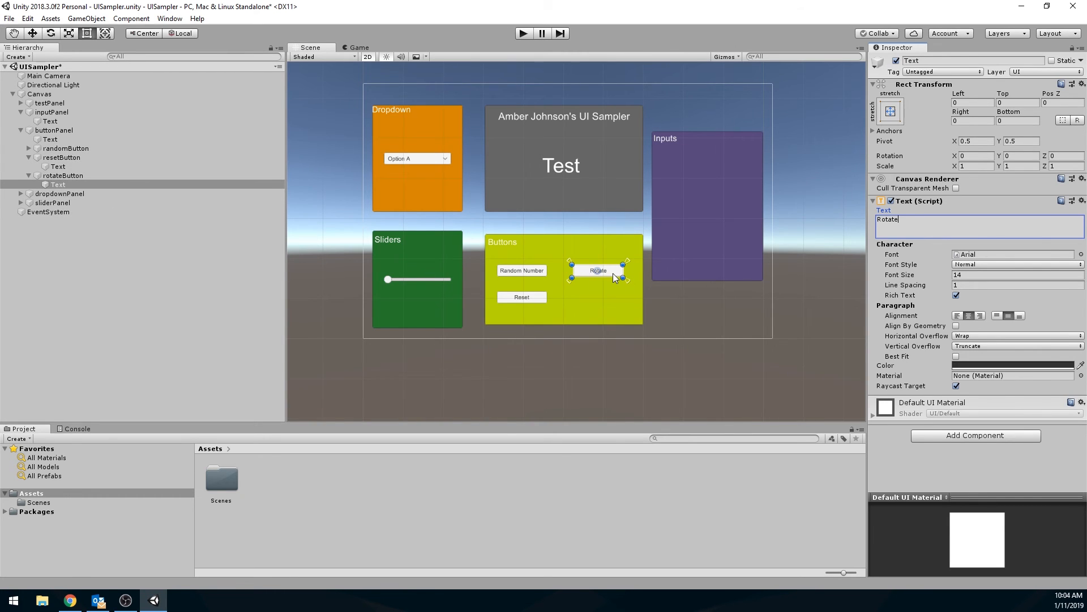
# Duplicate rotateButton and place the copy directly below it, level with the Reset button.
pyautogui.click(56, 175)
pyautogui.rightClick(63, 176)
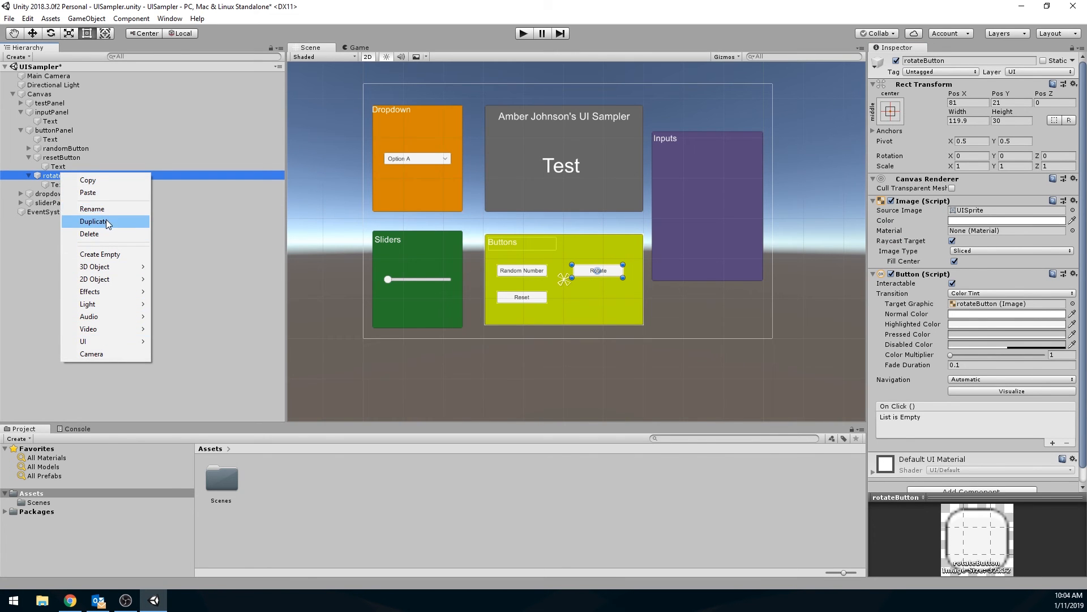
pyautogui.click(108, 222)
pyautogui.moveTo(612, 264); pyautogui.dragTo(612, 301)
# Rename the duplicated Rotate button quitButton and change its label text to "Quit".
pyautogui.click(965, 58)
pyautogui.write('quitButton')
pyautogui.press('Return')
pyautogui.click(29, 193)
pyautogui.click(58, 202)
pyautogui.click(930, 231)
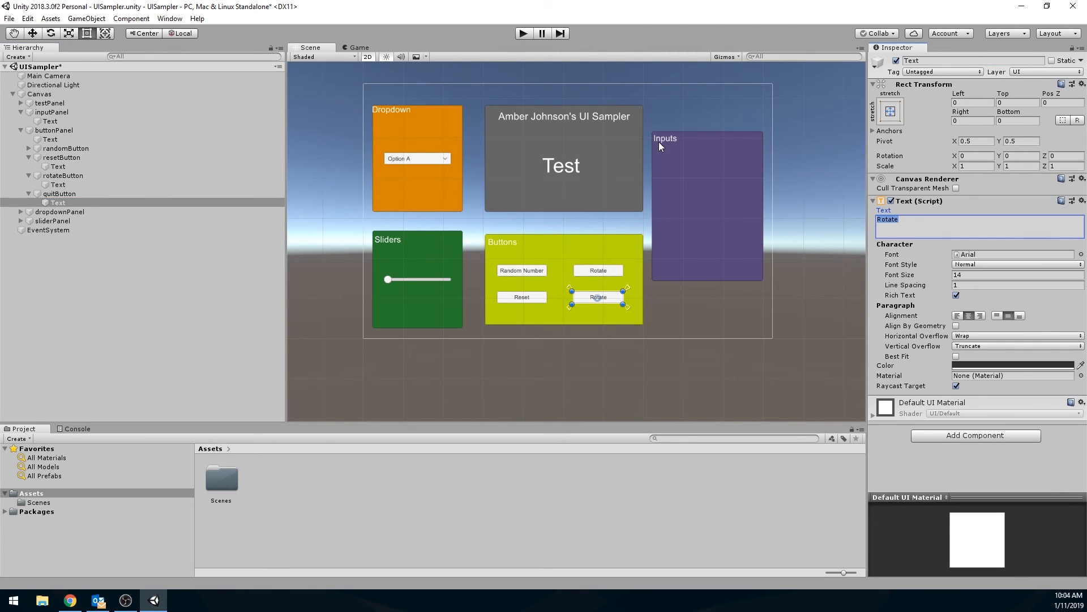
pyautogui.write('Quit')
# Add an Input Field to inputPanel and place it just below the Inputs heading, at about Pos X 0, Pos Y 104.
pyautogui.click(21, 129)
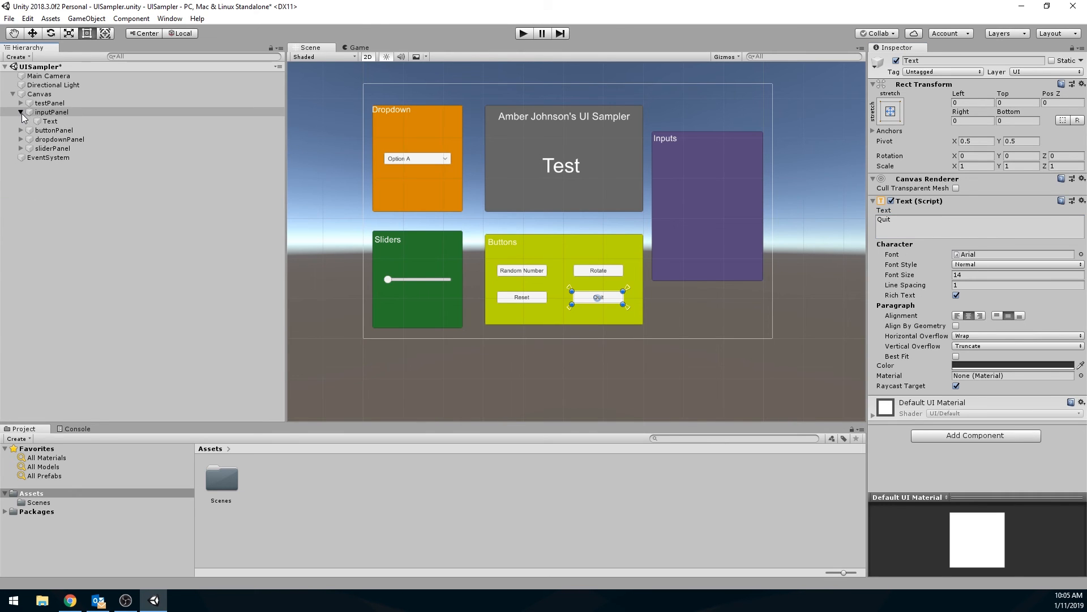
pyautogui.click(21, 111)
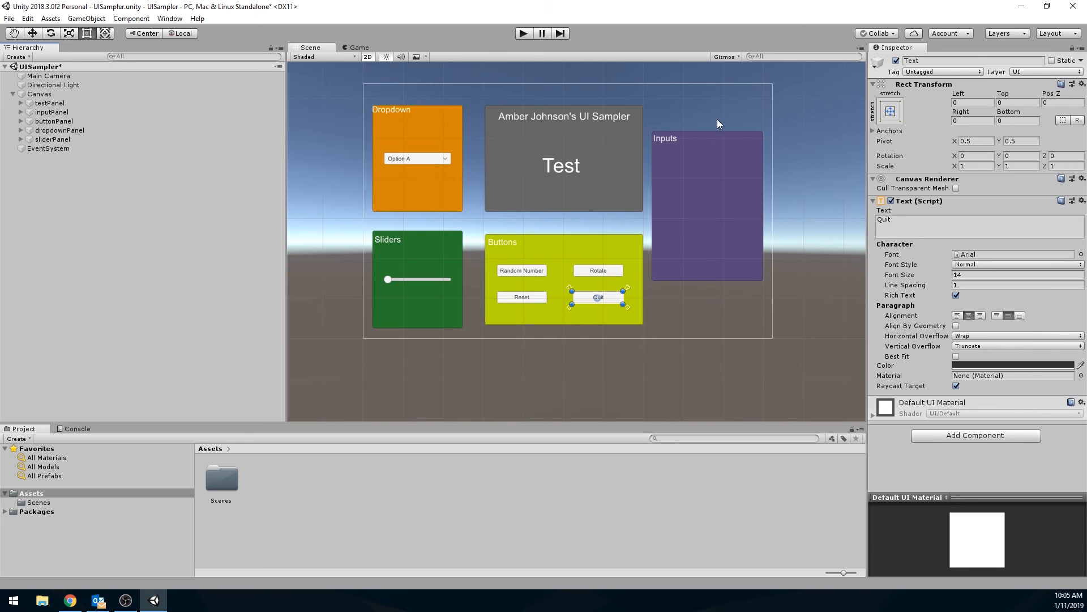
pyautogui.rightClick(62, 111)
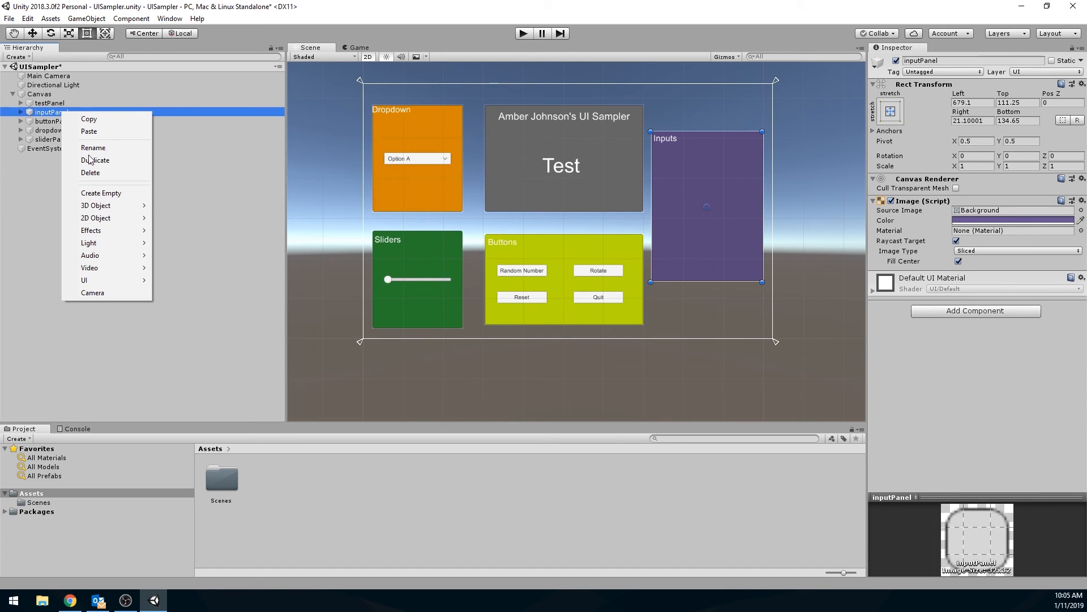
pyautogui.moveTo(107, 281)
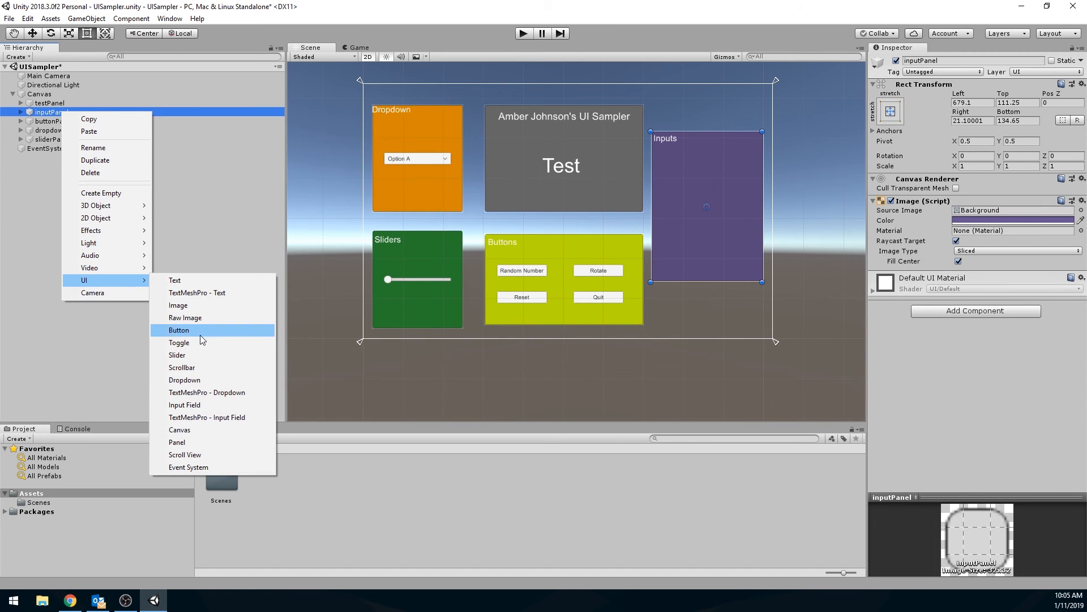
pyautogui.click(185, 405)
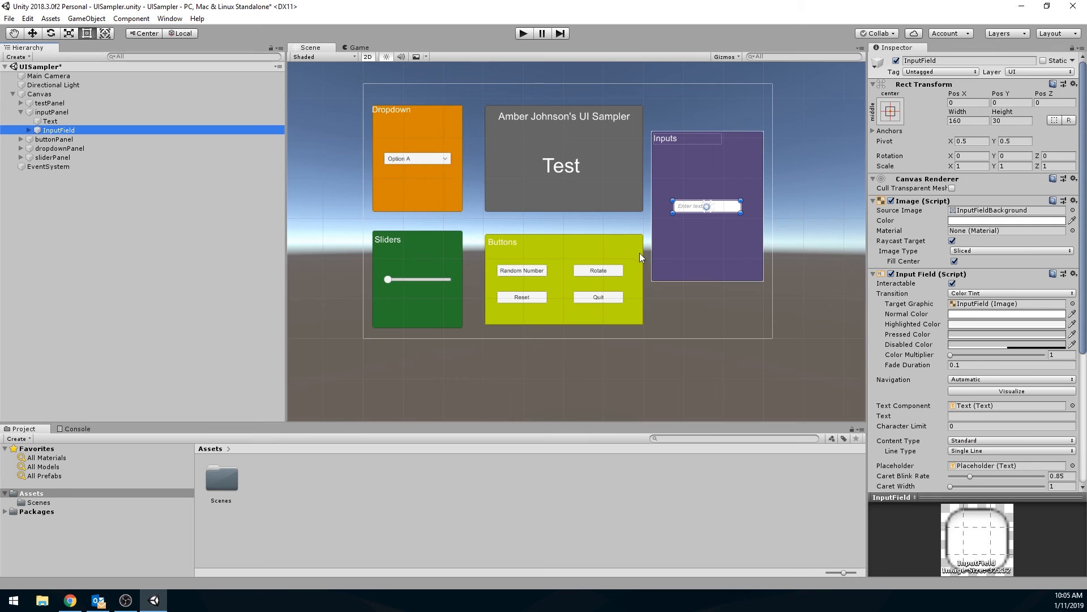
pyautogui.moveTo(727, 210); pyautogui.dragTo(722, 159)
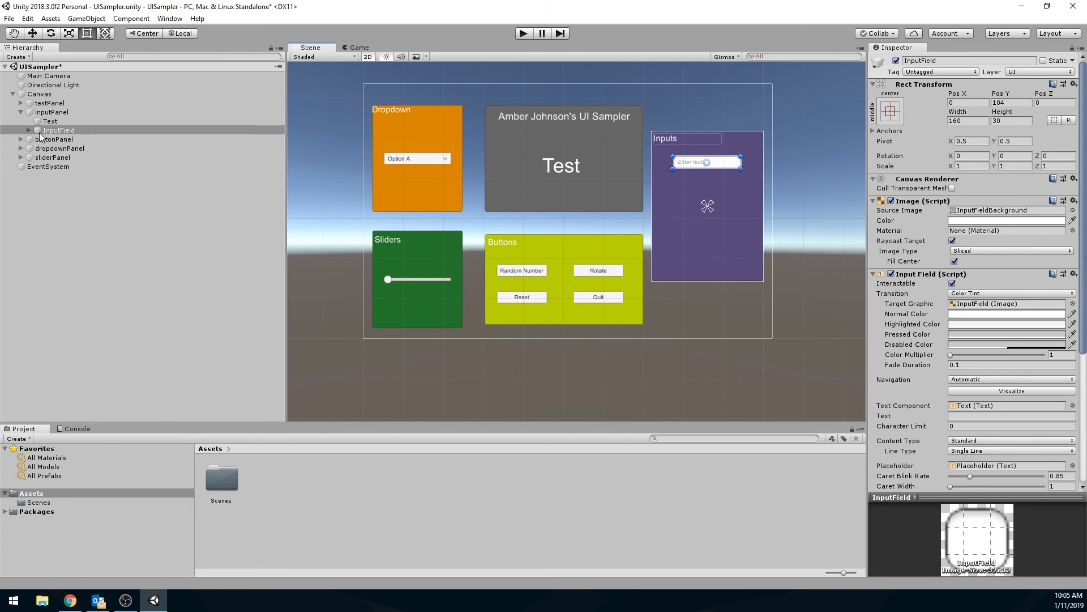
# Change the input field's placeholder text to "First Number".
pyautogui.click(29, 131)
pyautogui.click(29, 131)
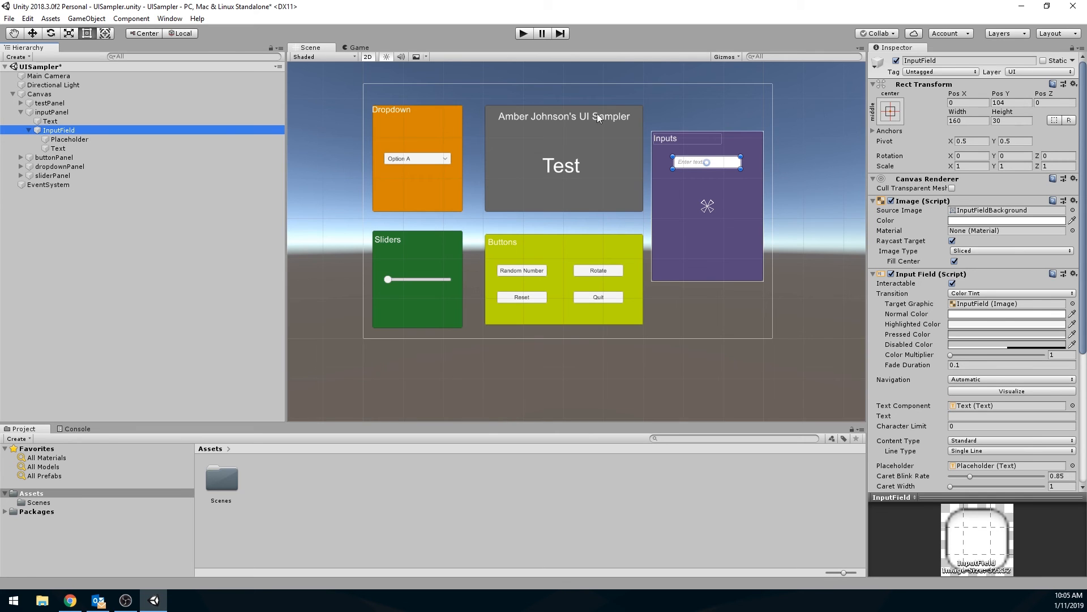
pyautogui.click(69, 140)
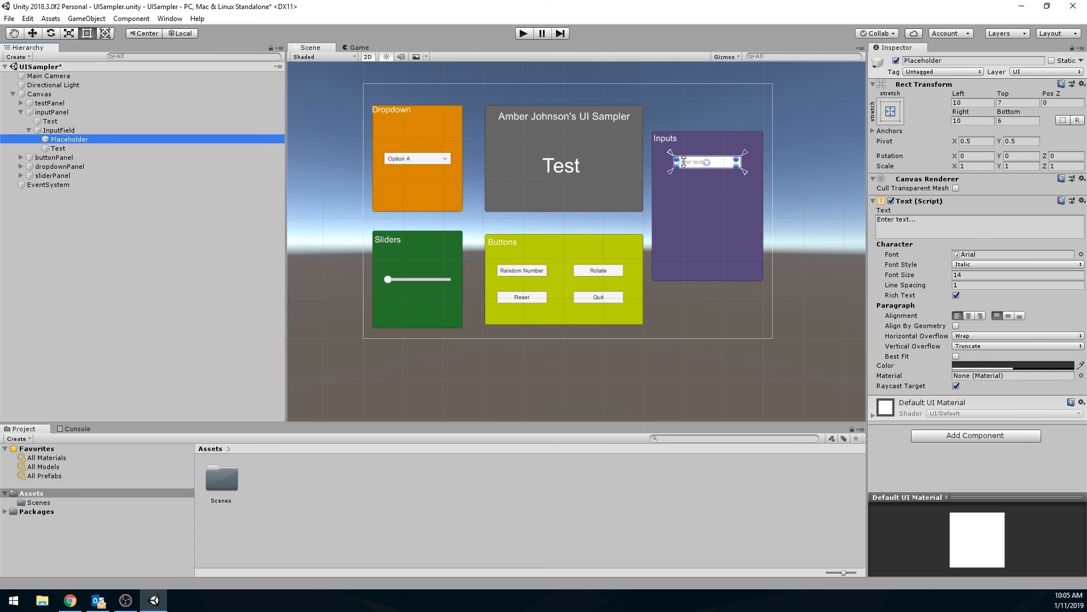
pyautogui.click(59, 148)
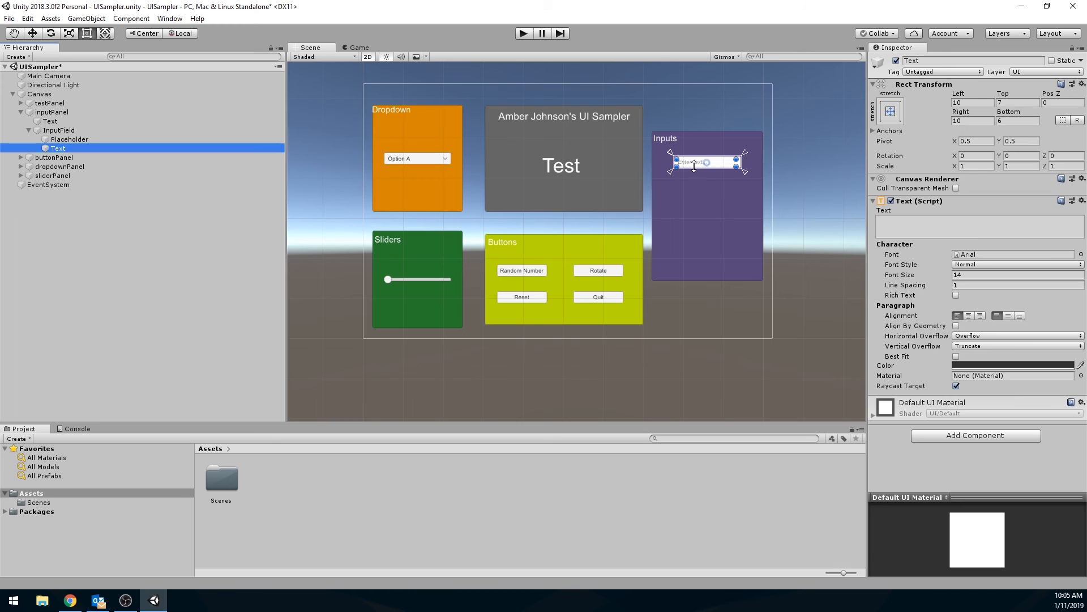
pyautogui.click(67, 140)
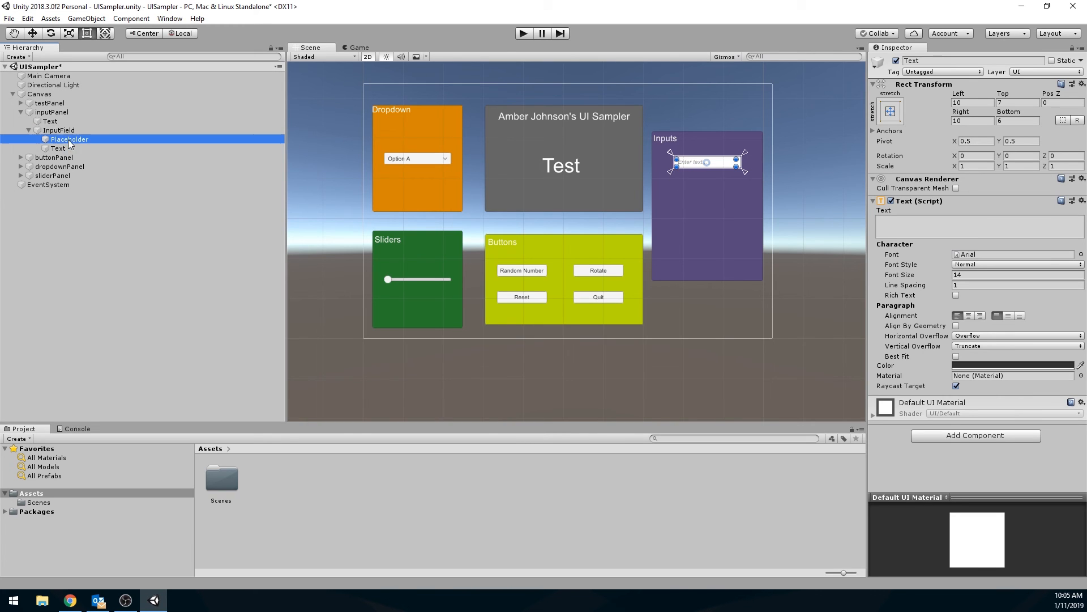
pyautogui.click(947, 222)
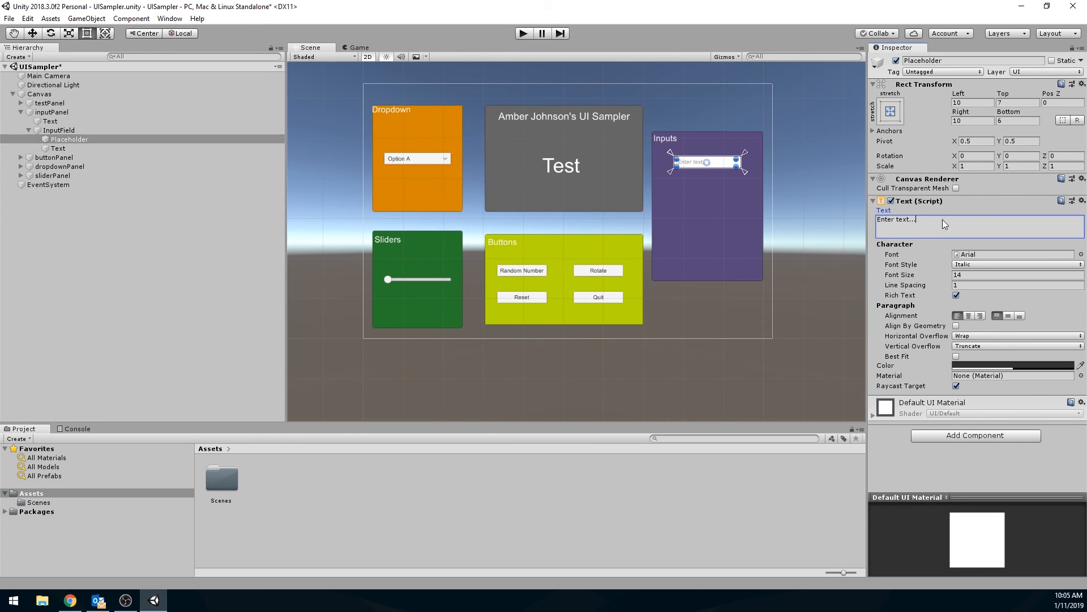
pyautogui.write('First Number')
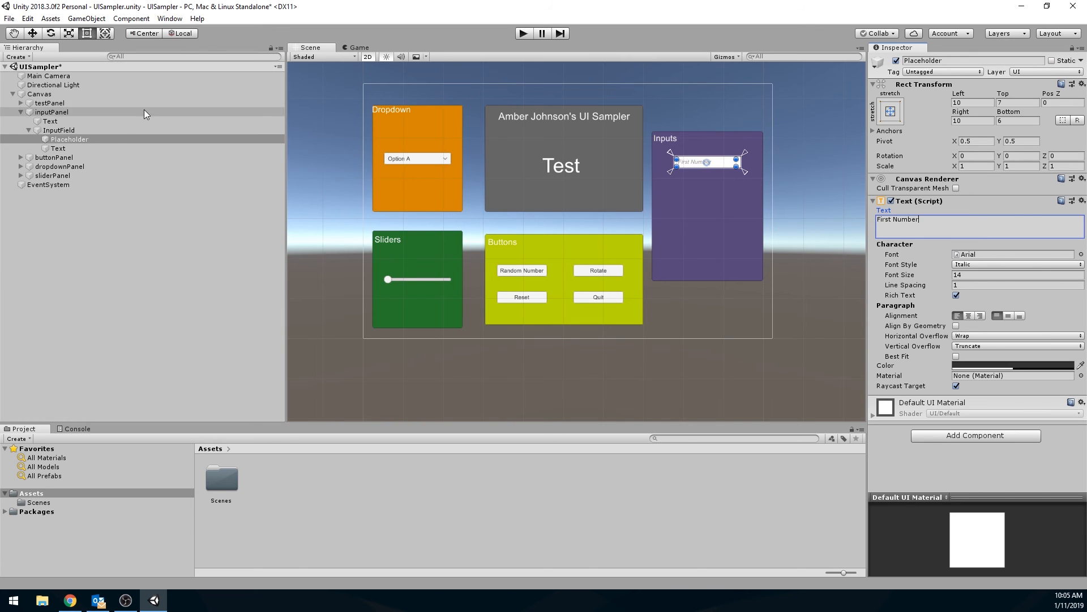
# Rename the input field object firstInput.
pyautogui.click(62, 131)
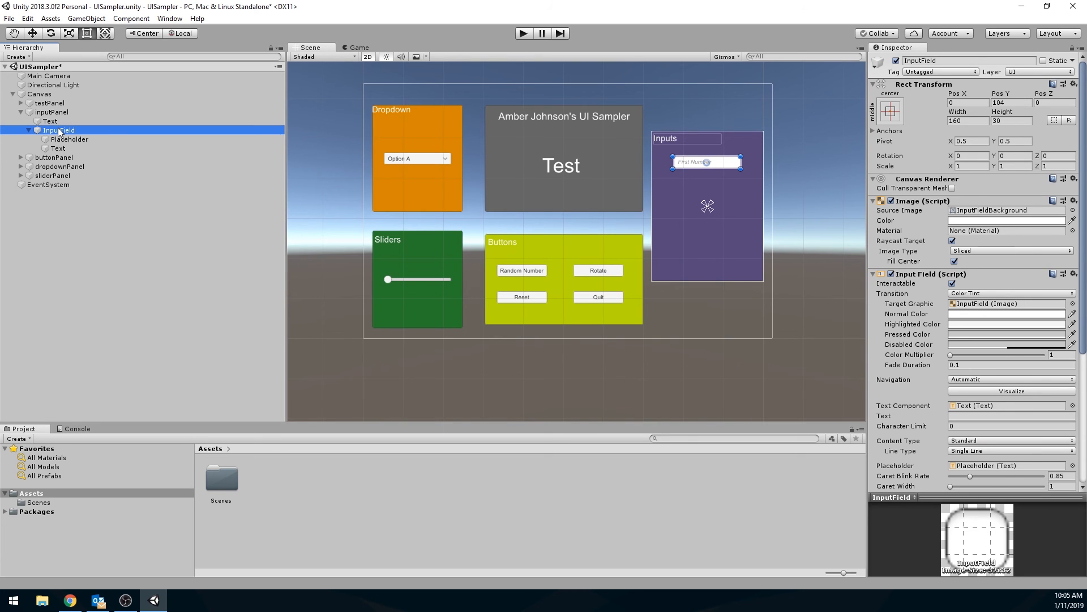
pyautogui.click(975, 62)
pyautogui.write('firstInput')
pyautogui.press('Return')
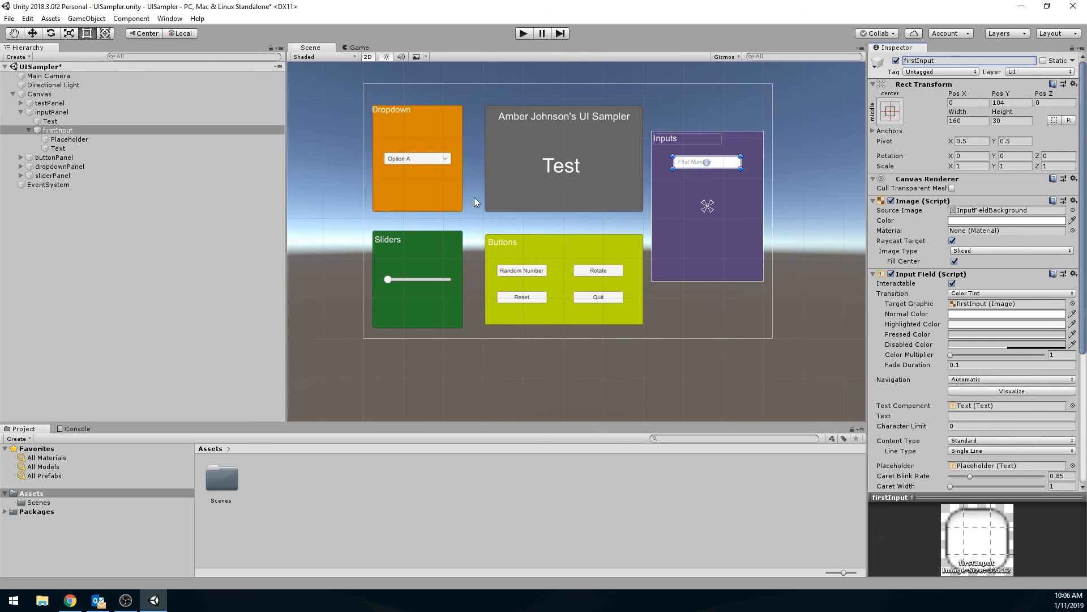
# Duplicate firstInput and place the copy directly below the original, at about Pos X 0, Pos Y 45.
pyautogui.click(29, 129)
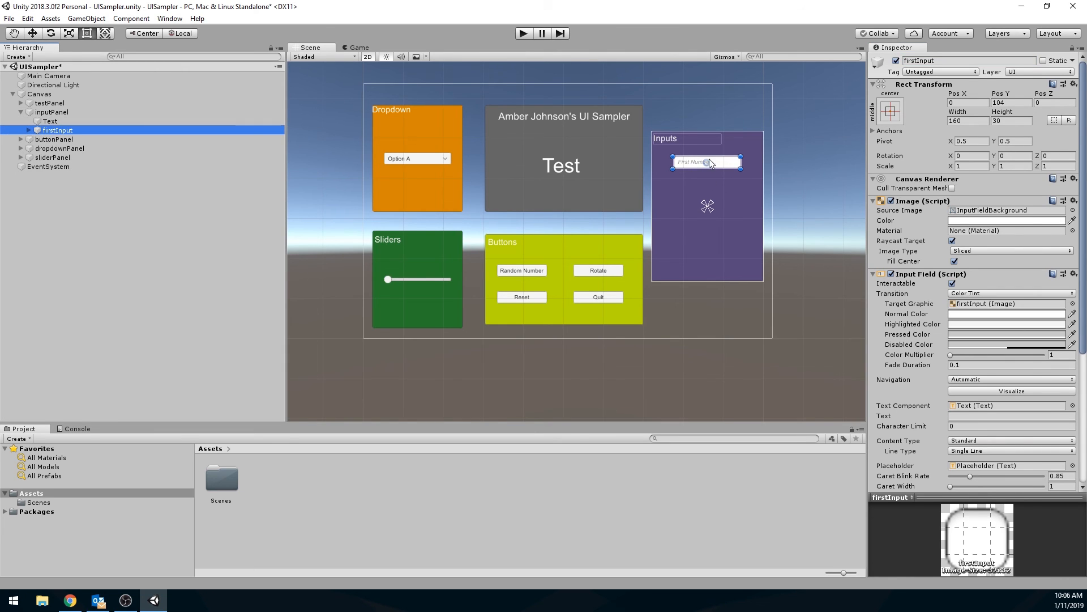
pyautogui.rightClick(56, 130)
pyautogui.click(85, 179)
pyautogui.moveTo(724, 164); pyautogui.dragTo(725, 195)
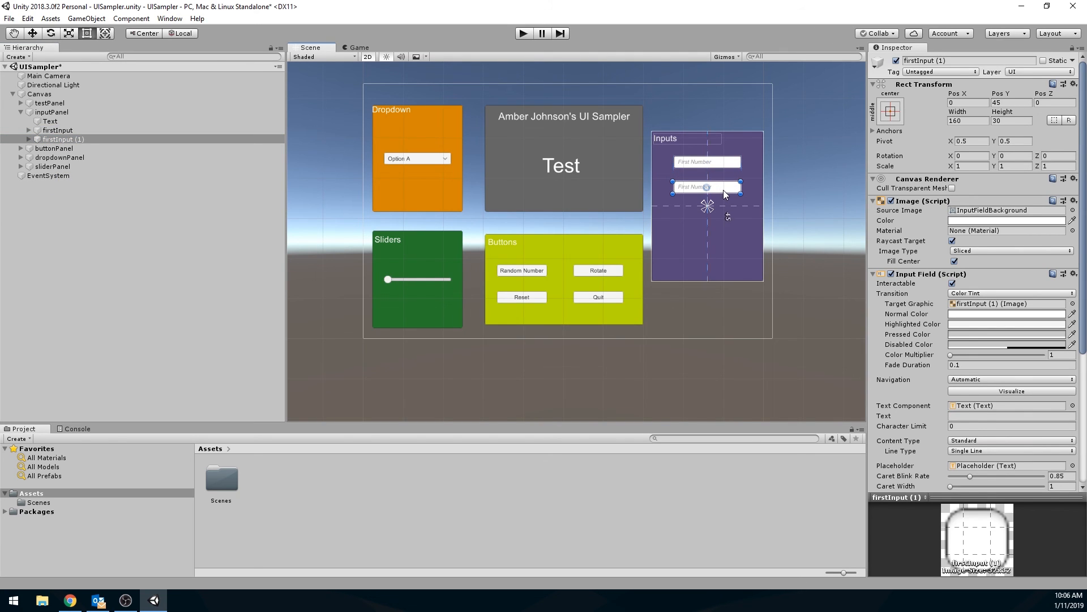
# Rename the duplicated input field secondInput and change its placeholder text to "Second Number".
pyautogui.click(973, 60)
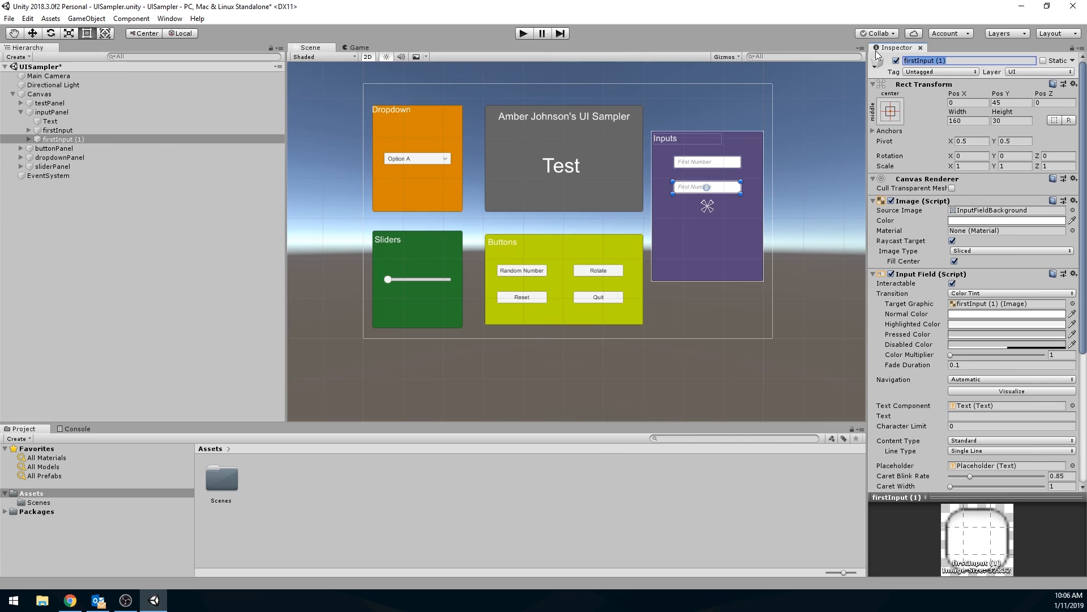
pyautogui.write('secondInput')
pyautogui.press('Return')
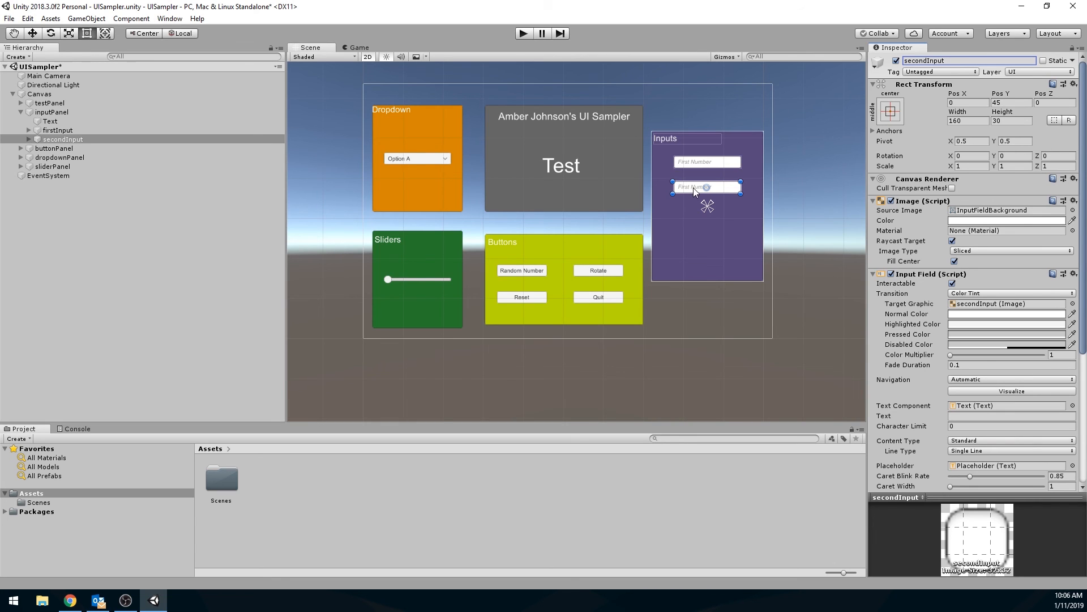
pyautogui.click(28, 139)
pyautogui.click(68, 148)
pyautogui.click(953, 227)
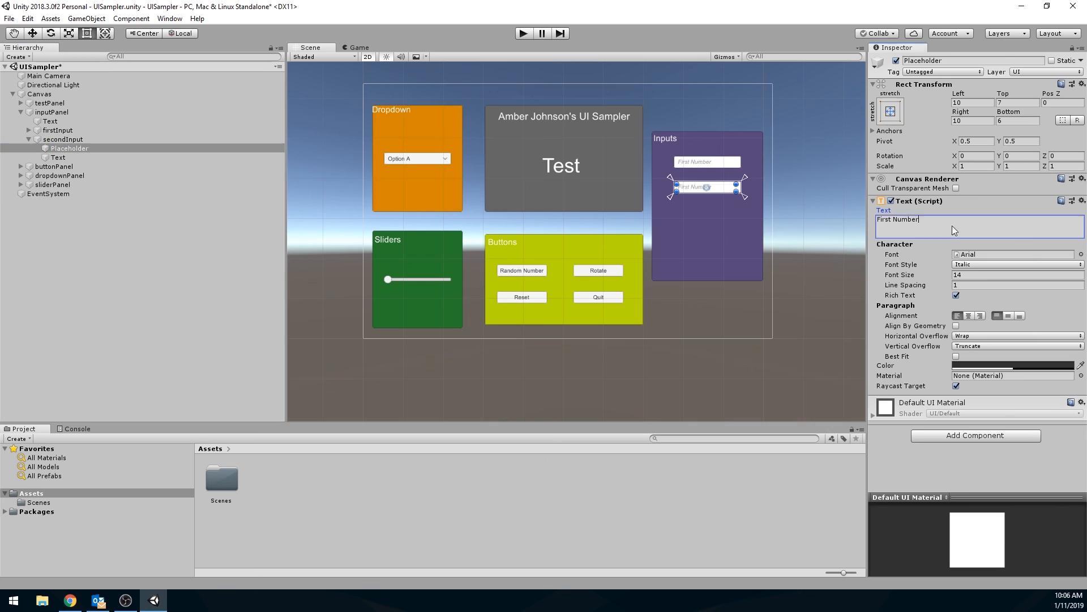
pyautogui.write('Second Number')
pyautogui.click(808, 287)
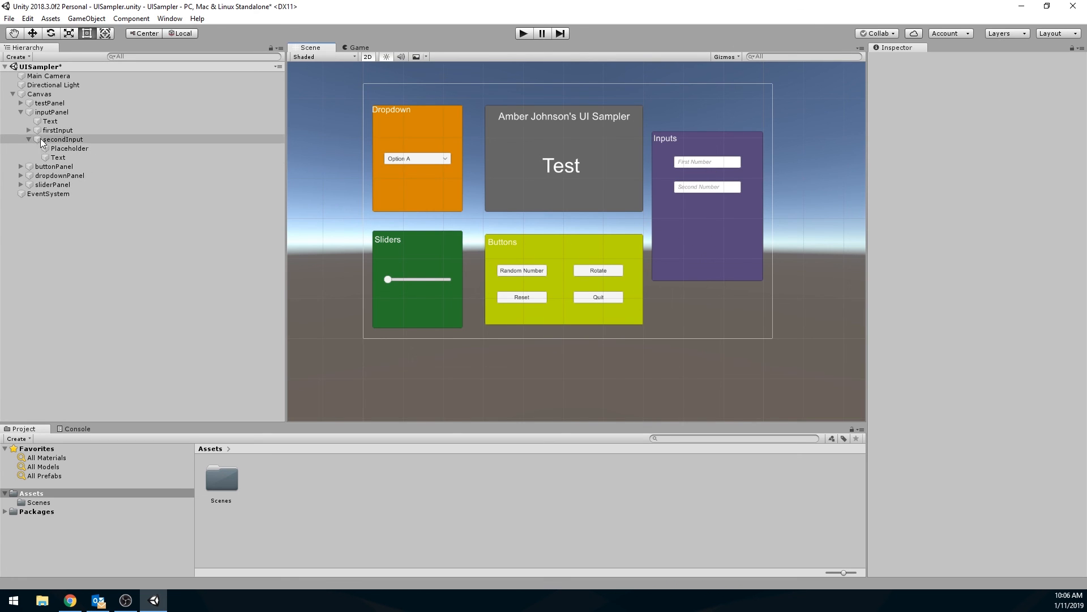
pyautogui.click(27, 139)
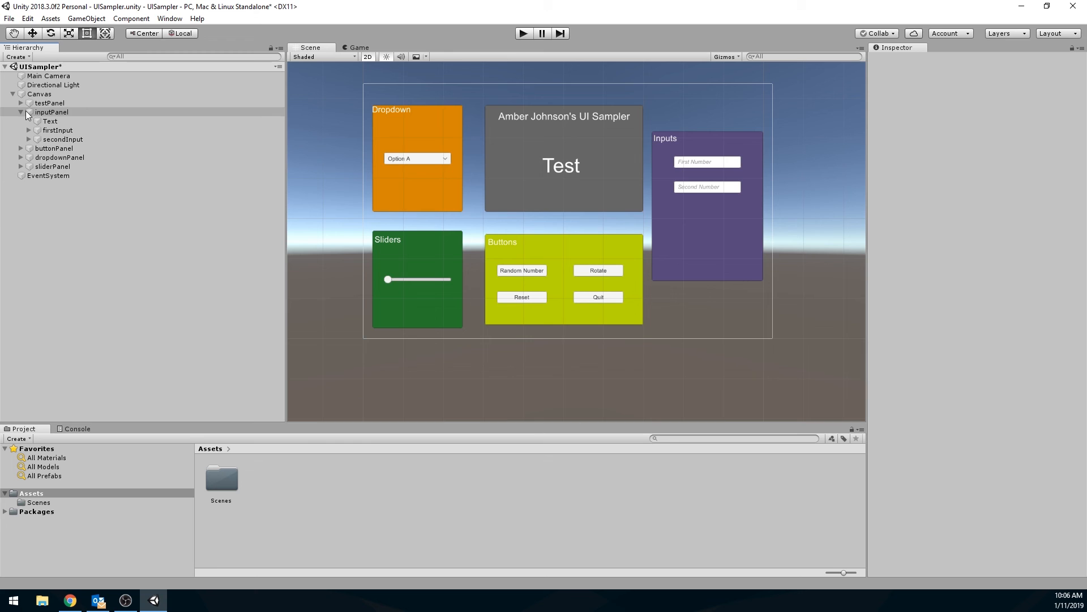
# Add a Button to inputPanel and place it below the two input fields, at about Pos X 0, Pos Y -65.
pyautogui.rightClick(56, 111)
pyautogui.moveTo(107, 281)
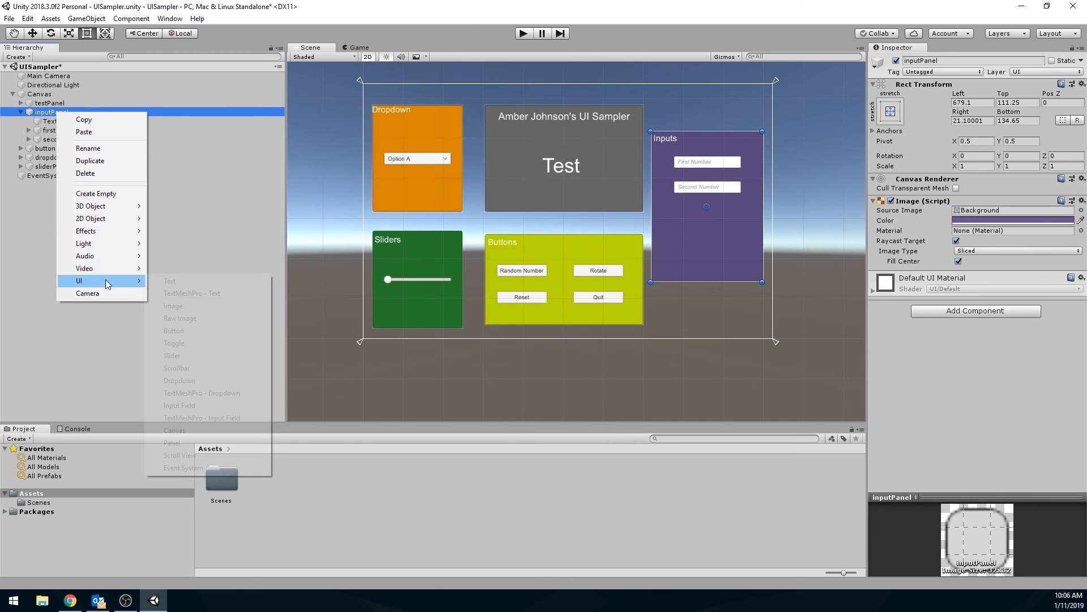
pyautogui.click(173, 330)
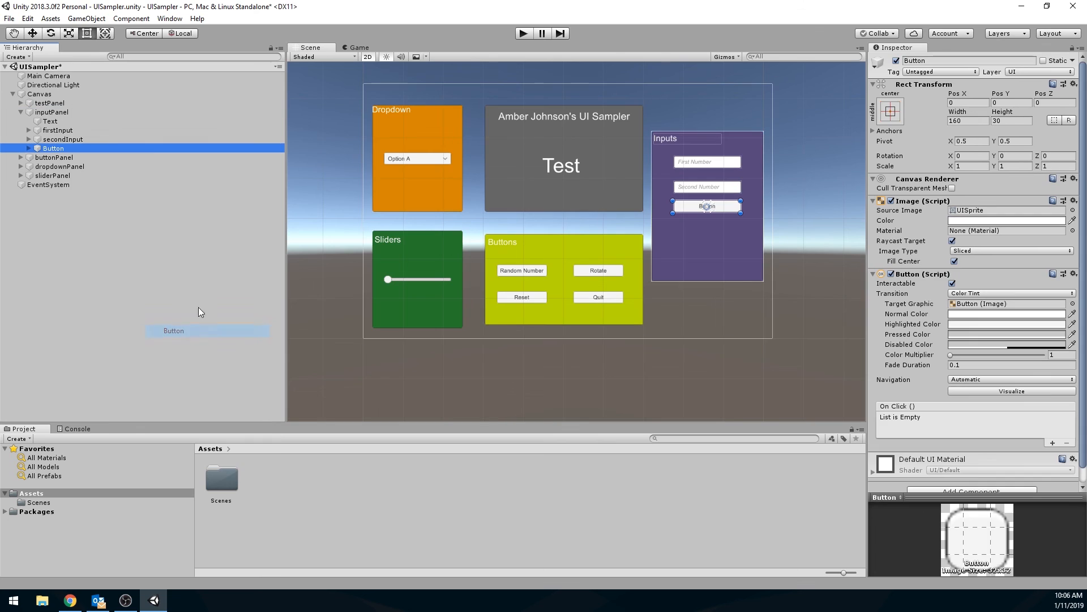
pyautogui.moveTo(725, 209); pyautogui.dragTo(726, 237)
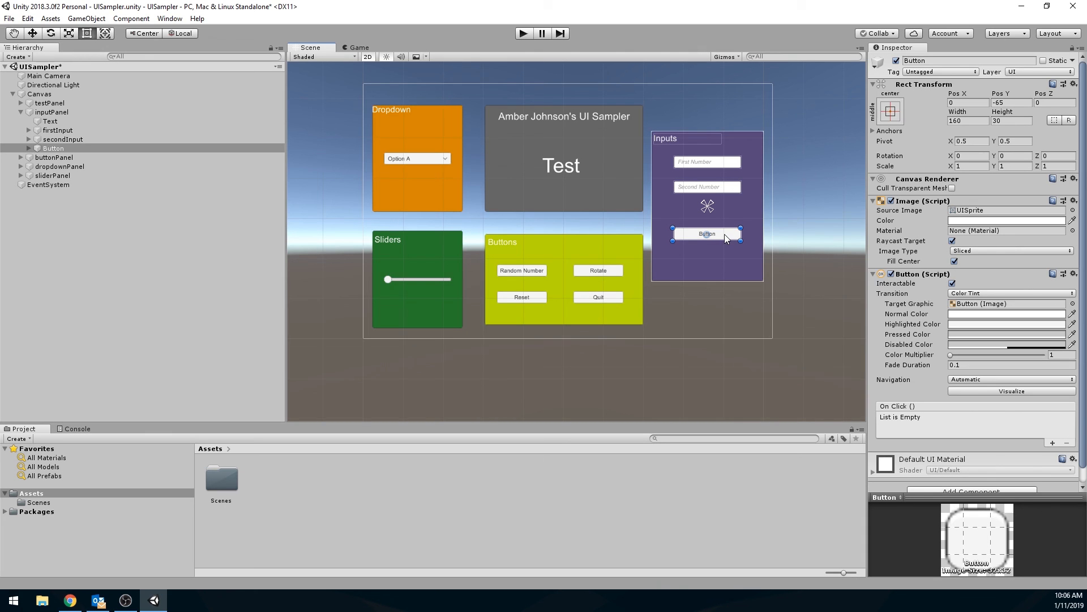
# Rename the new button object in inputPanel inputButton.
pyautogui.click(953, 60)
pyautogui.write('inputBut')
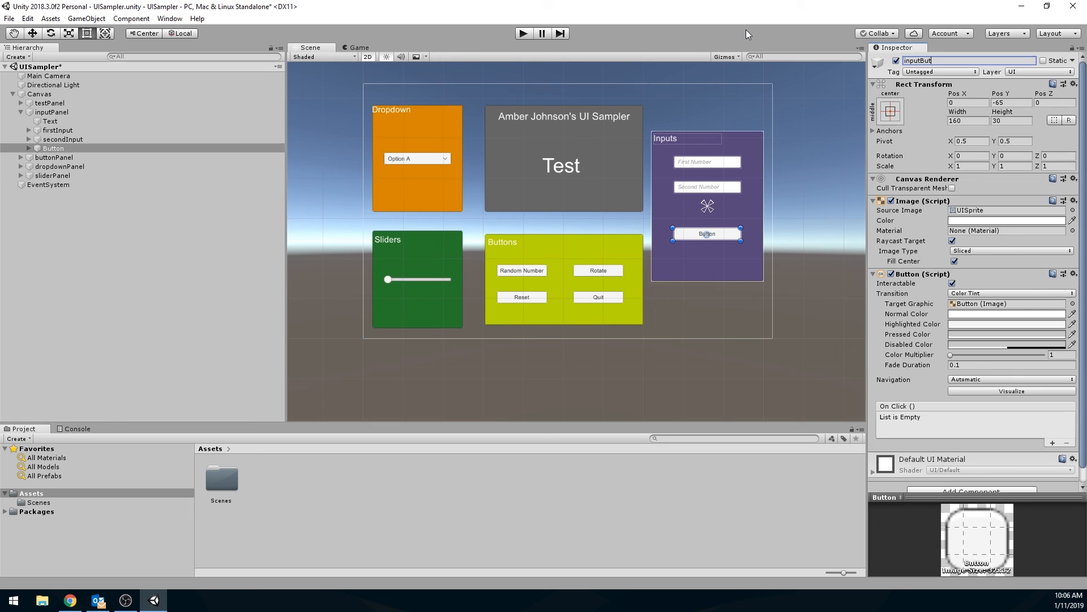
pyautogui.write('ton')
pyautogui.press('Return')
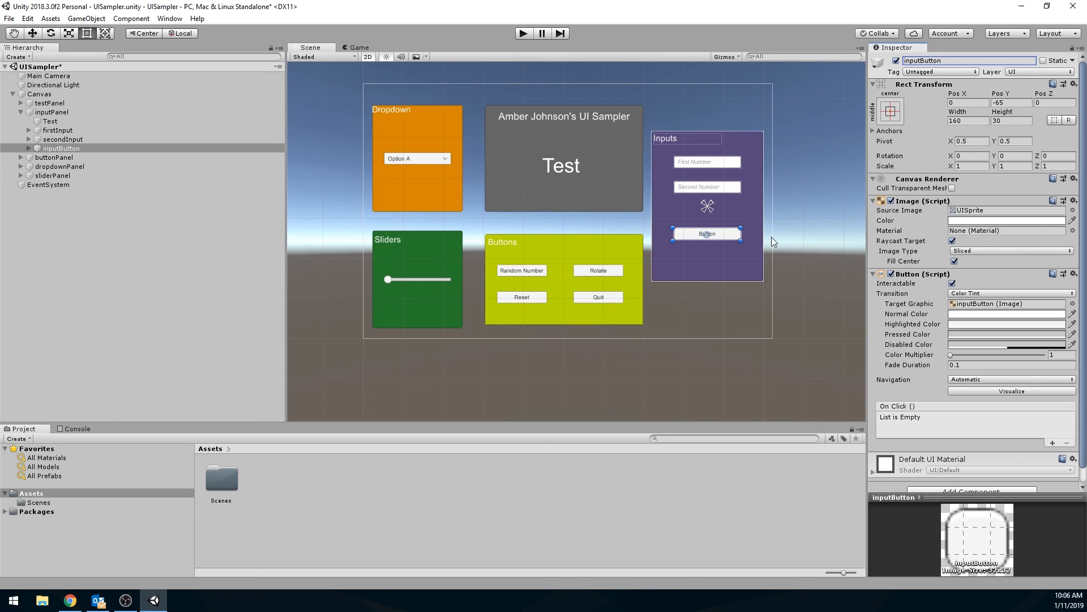
# Change inputButton's label text to "Calculate" and set its font size to 20.
pyautogui.click(29, 148)
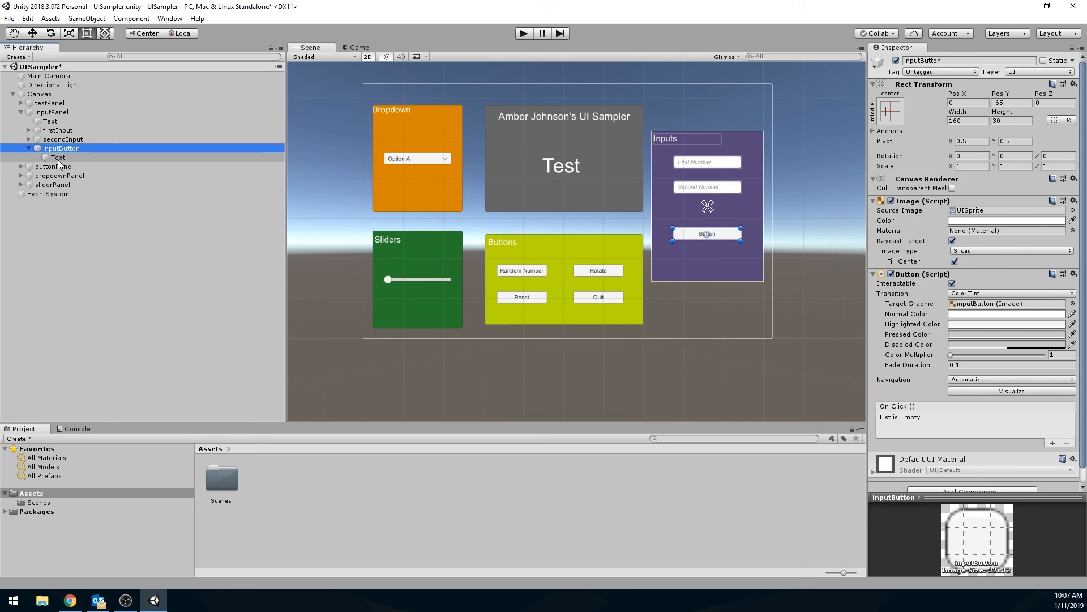
pyautogui.click(84, 158)
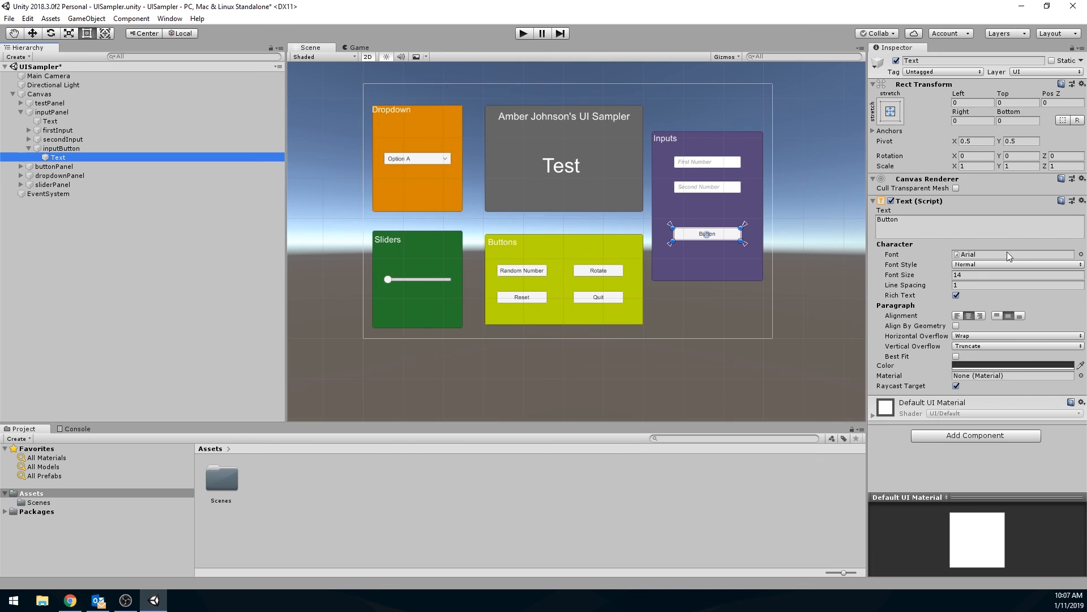
pyautogui.click(970, 233)
pyautogui.write('Calc')
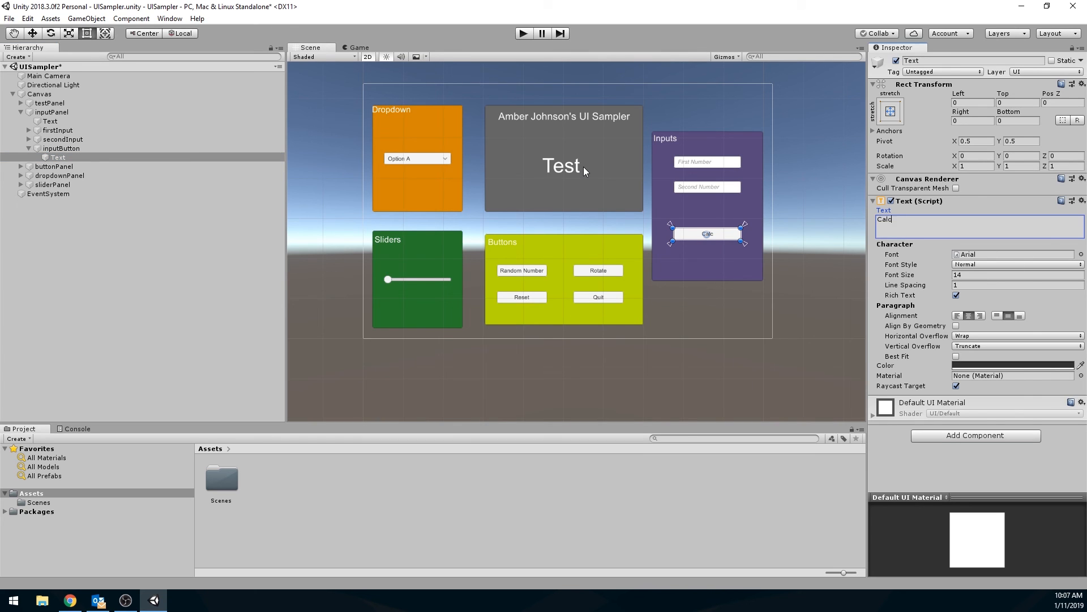
pyautogui.write('ulate')
pyautogui.click(973, 276)
pyautogui.write('20')
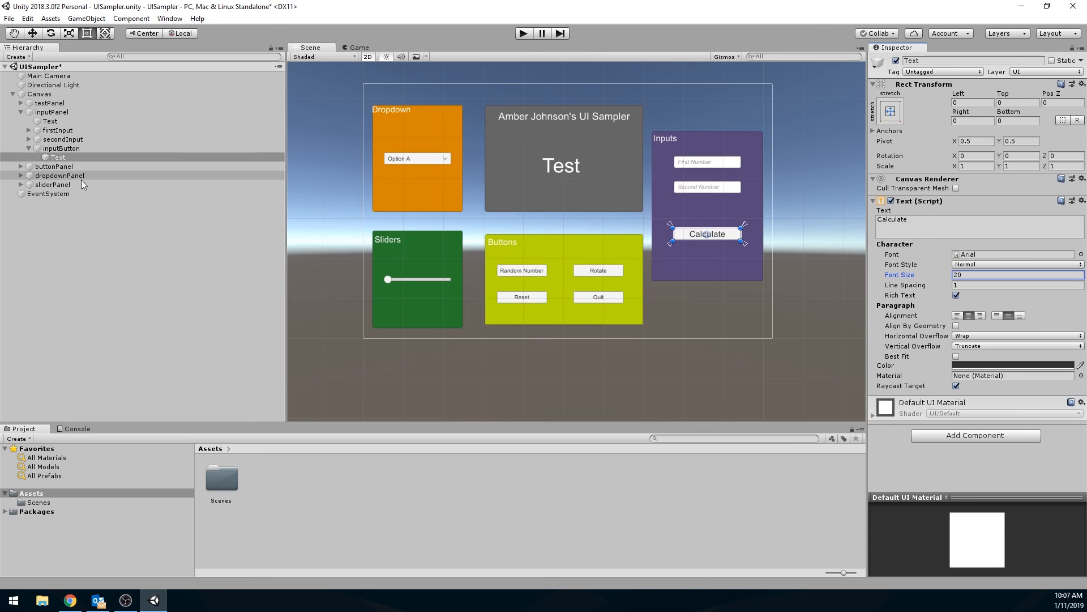
# Change the Image color of inputButton to a bright orange.
pyautogui.click(60, 149)
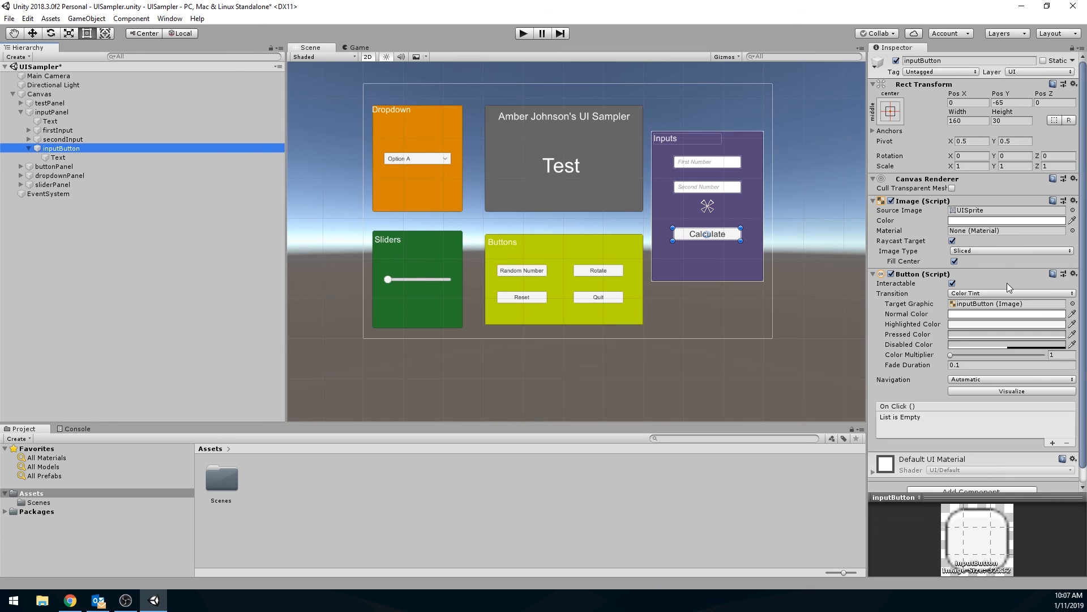
pyautogui.click(991, 220)
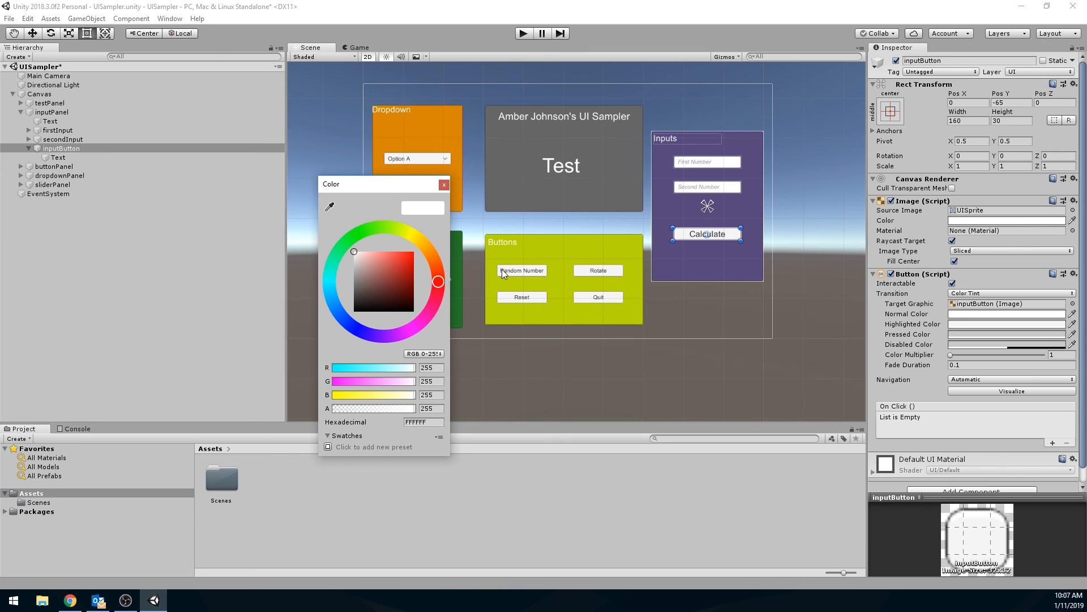
pyautogui.click(426, 249)
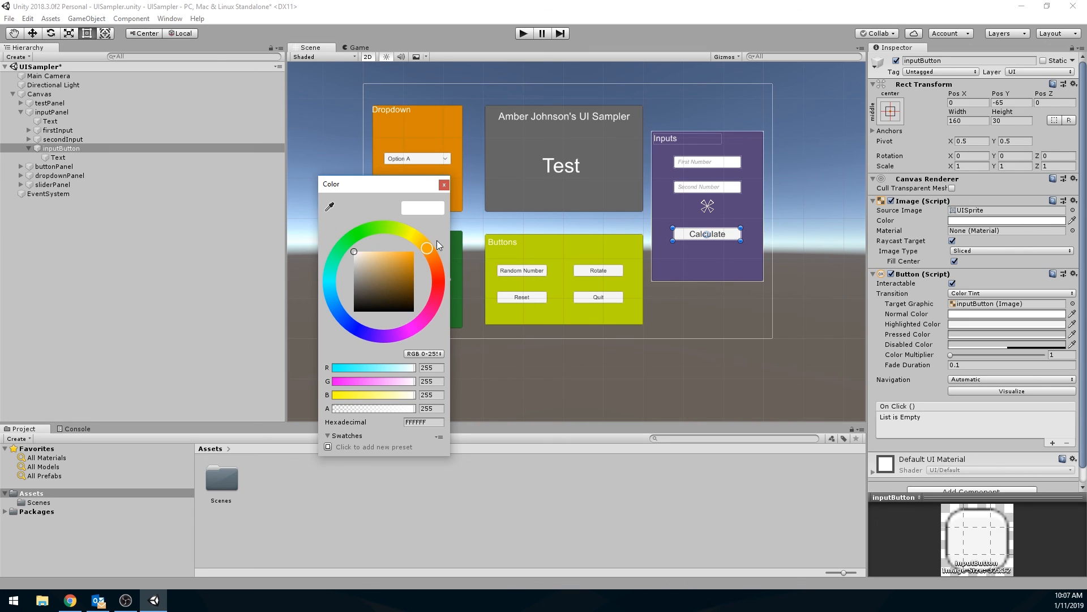
pyautogui.moveTo(383, 257); pyautogui.dragTo(435, 220)
pyautogui.click(445, 184)
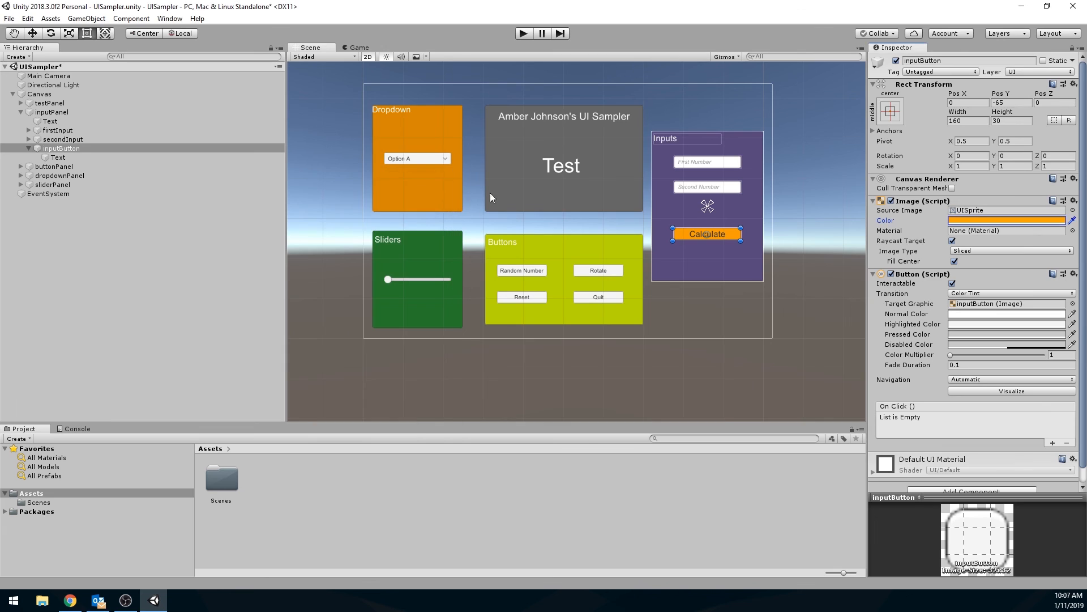